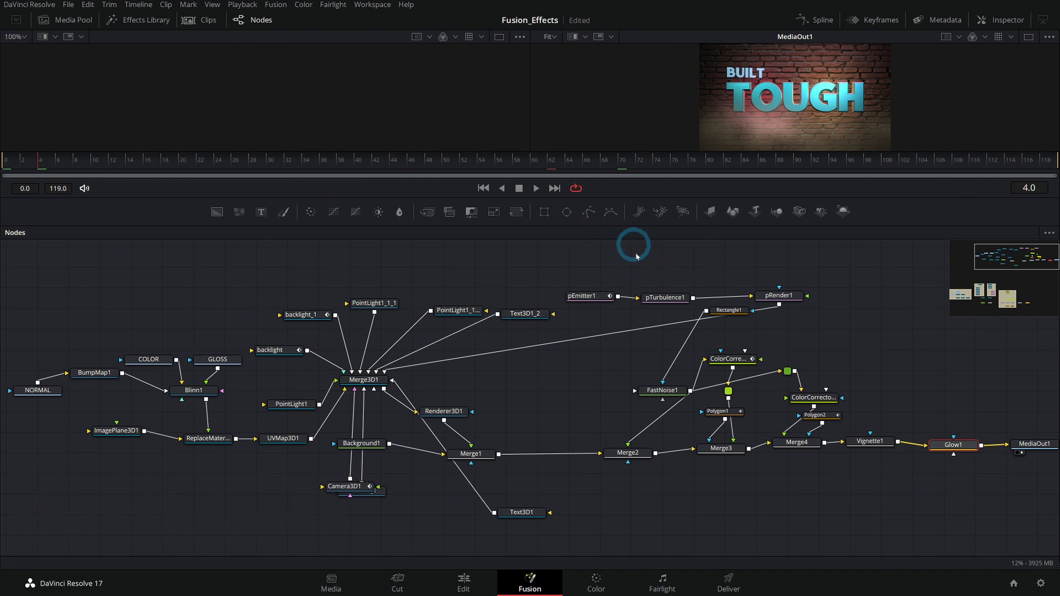
drag(588, 382, 596, 379)
drag(466, 381, 622, 339)
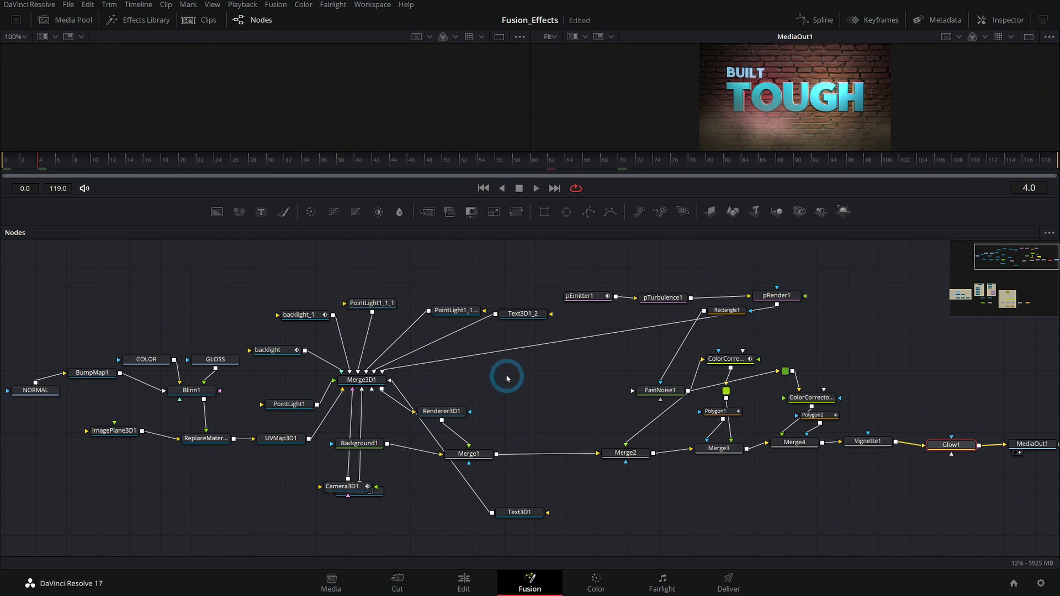
drag(573, 370, 570, 373)
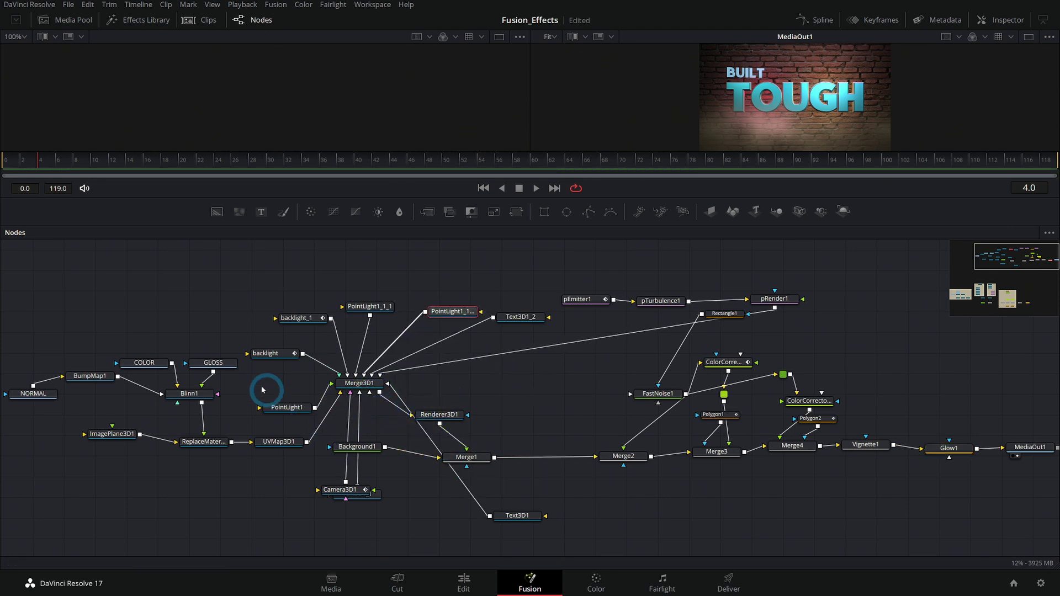
- Scatter the GLOSS, Blinn1, COLOR, BumpMap1 and NORMAL nodes among the nodes around Merge3D1 to make the tree messy
drag(213, 363, 516, 383)
drag(189, 394, 274, 468)
drag(146, 365, 331, 275)
drag(92, 377, 382, 415)
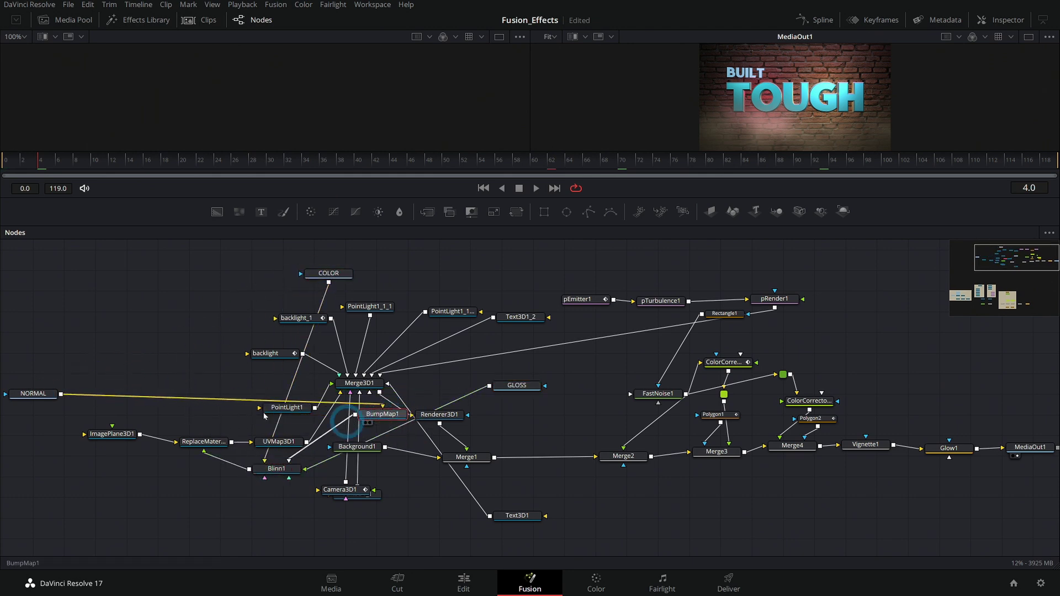
drag(33, 394, 470, 283)
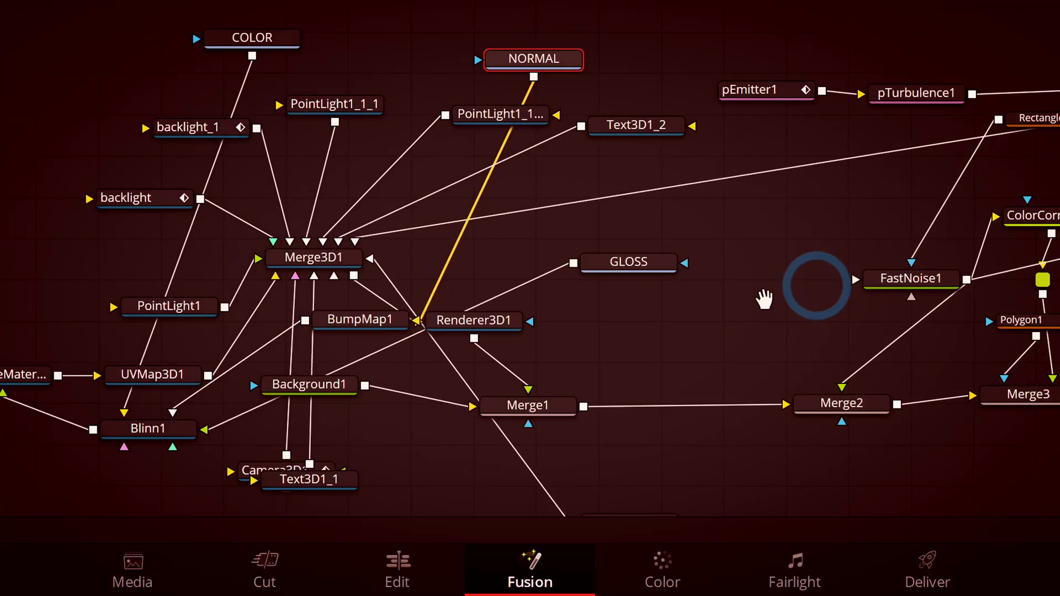
drag(647, 449, 659, 431)
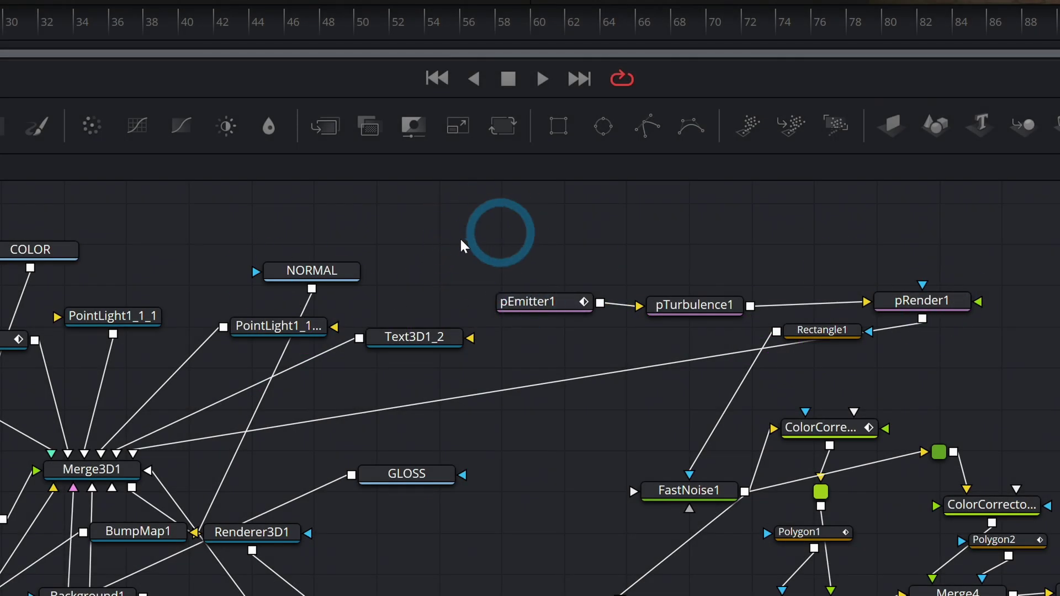
- Set the tools to arrange to grid and move pEmitter1 slightly so that it snaps to the grid
right_click(458, 220)
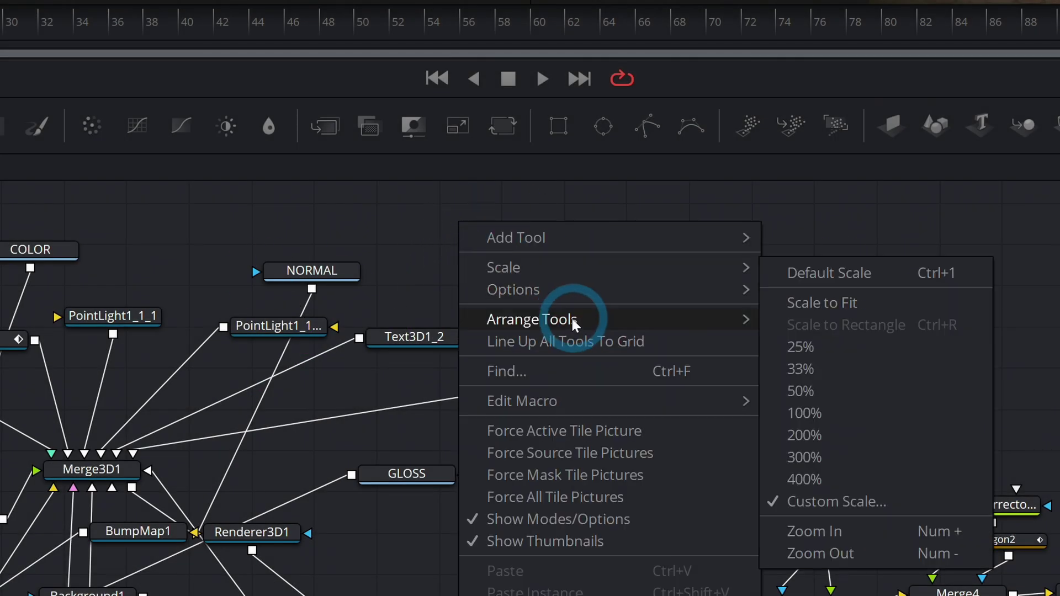
mouse_move(572, 319)
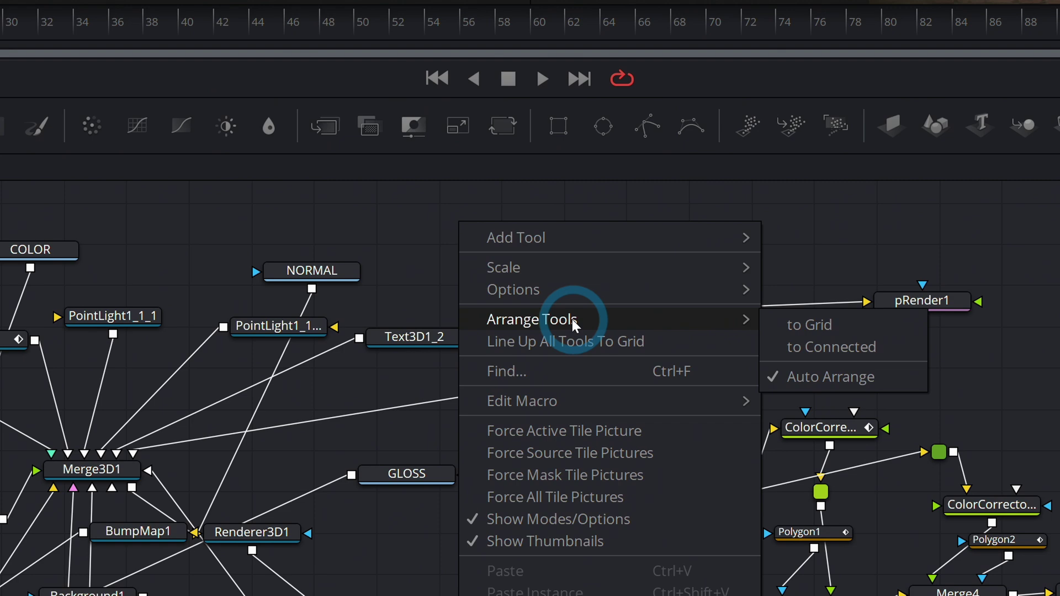
click(862, 326)
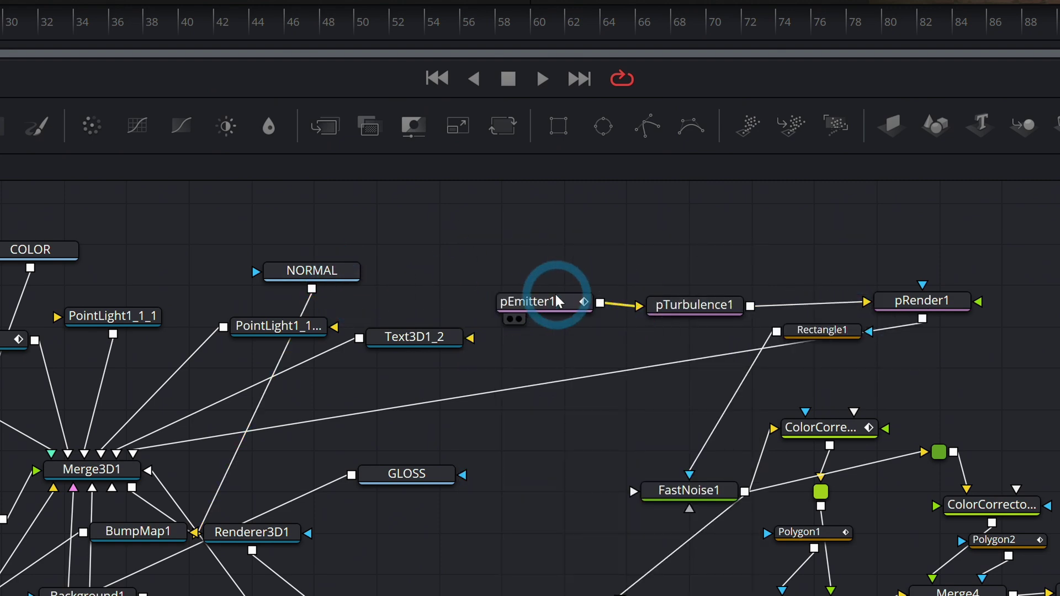
drag(551, 313, 588, 315)
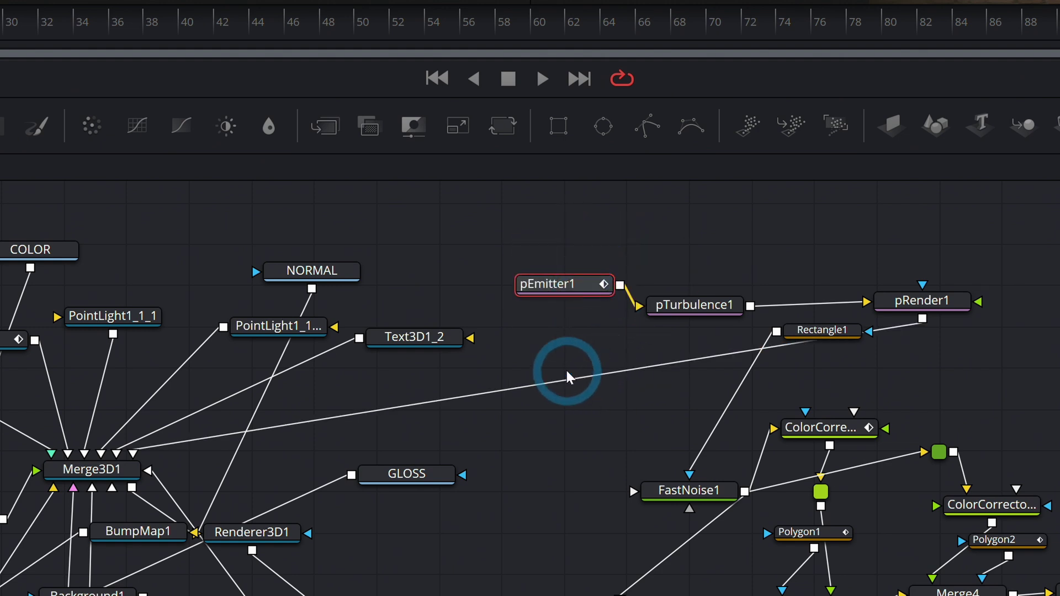
- Line up all tools in the node graph to the grid
right_click(498, 236)
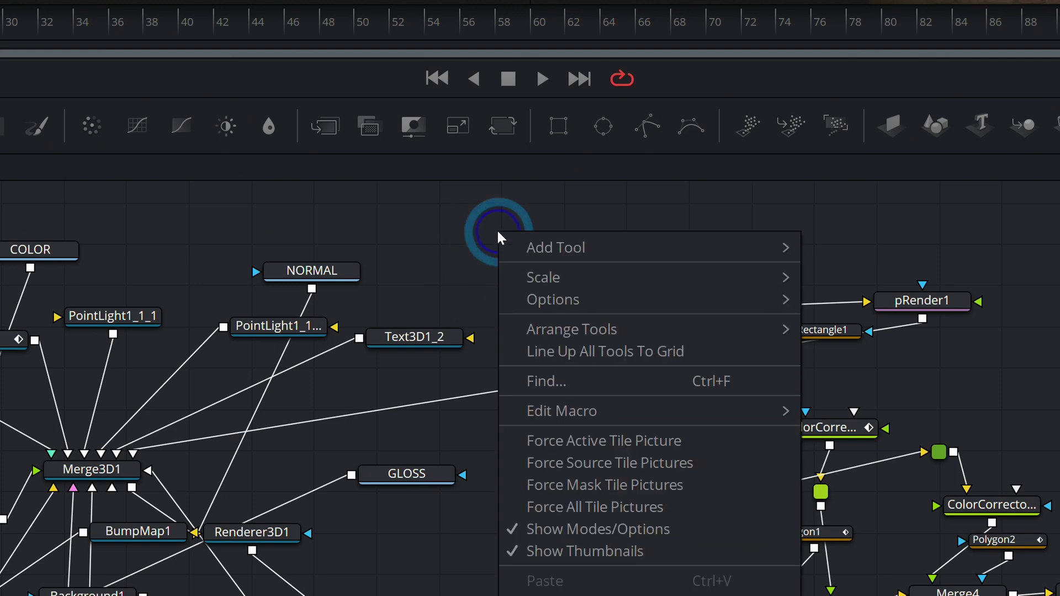
click(594, 353)
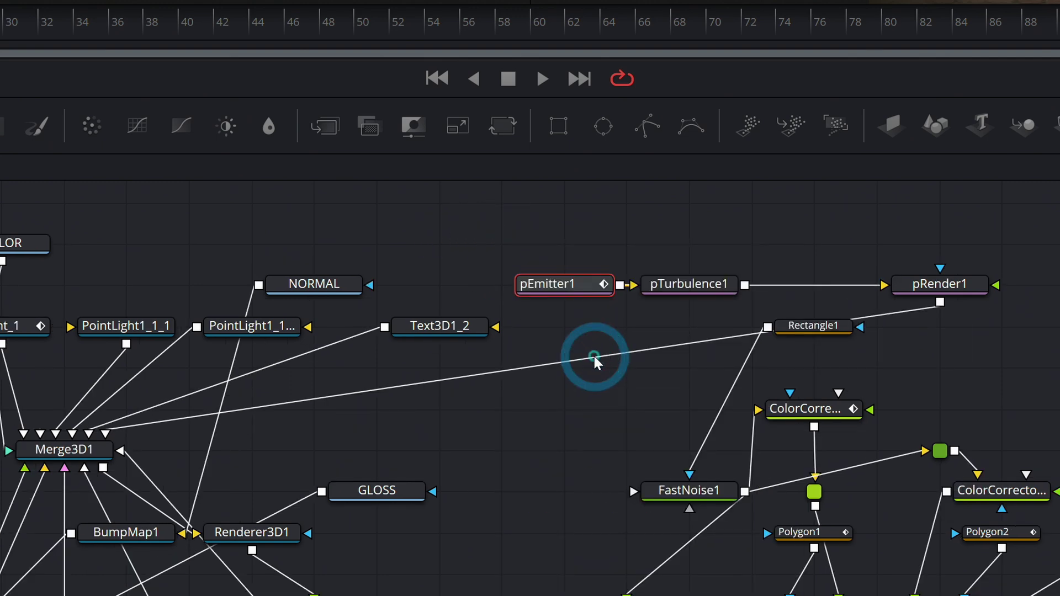
scroll(560, 494, down, 2)
drag(621, 434, 824, 426)
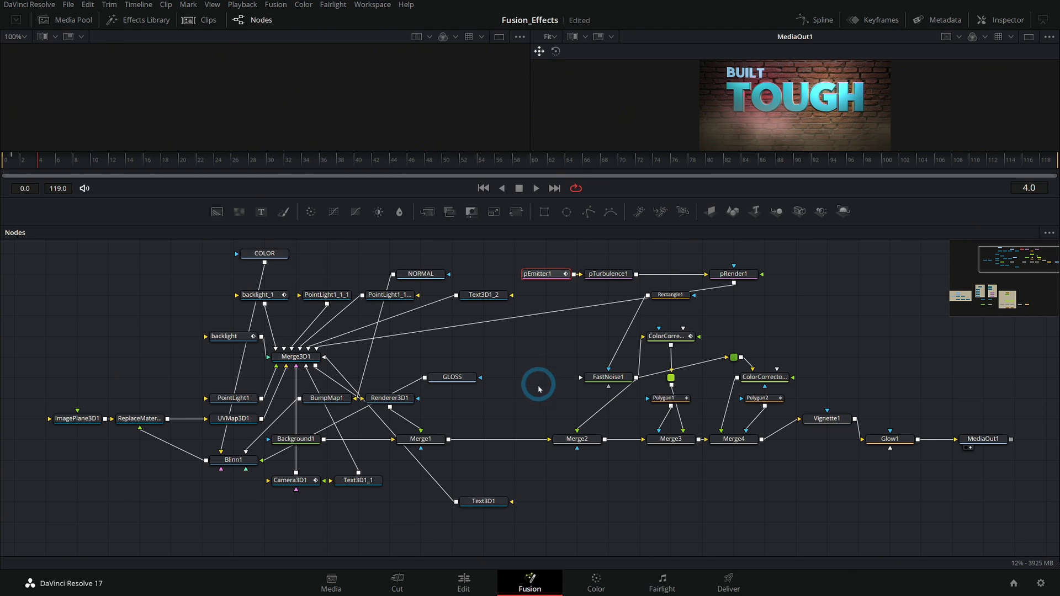
- Move ReplaceMaterial3D1 and ImagePlane3D1 farther left of UVMap3D1, keeping both nodes on the same row
drag(194, 396, 290, 376)
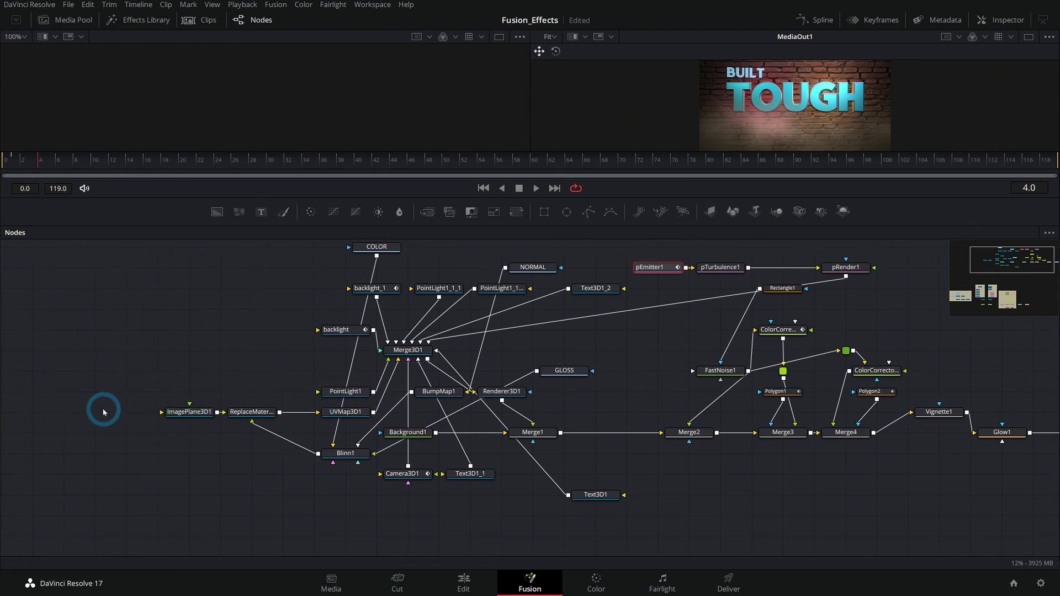
drag(644, 381, 276, 370)
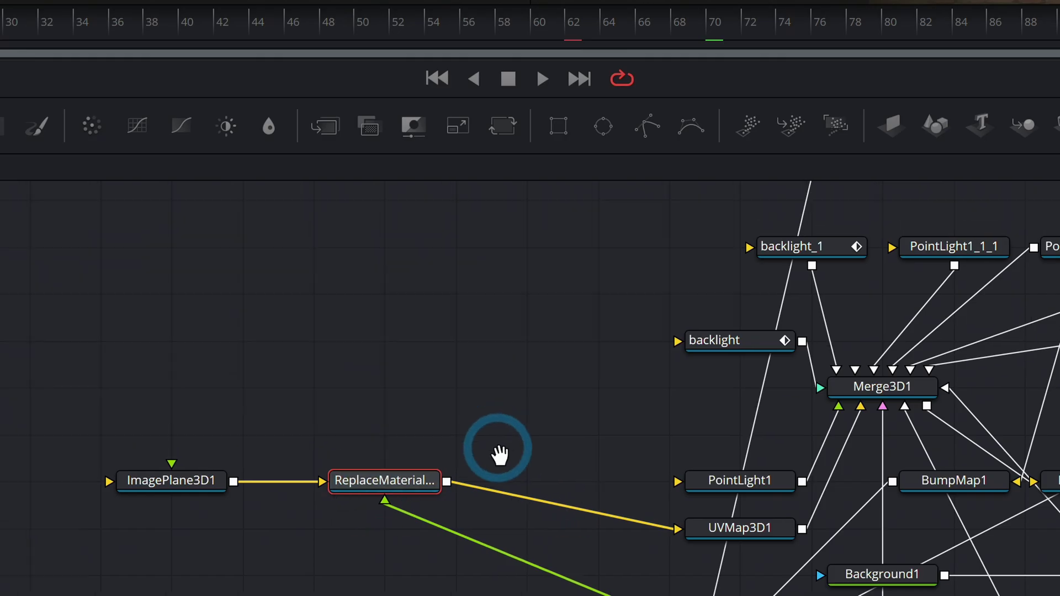
click(29, 521)
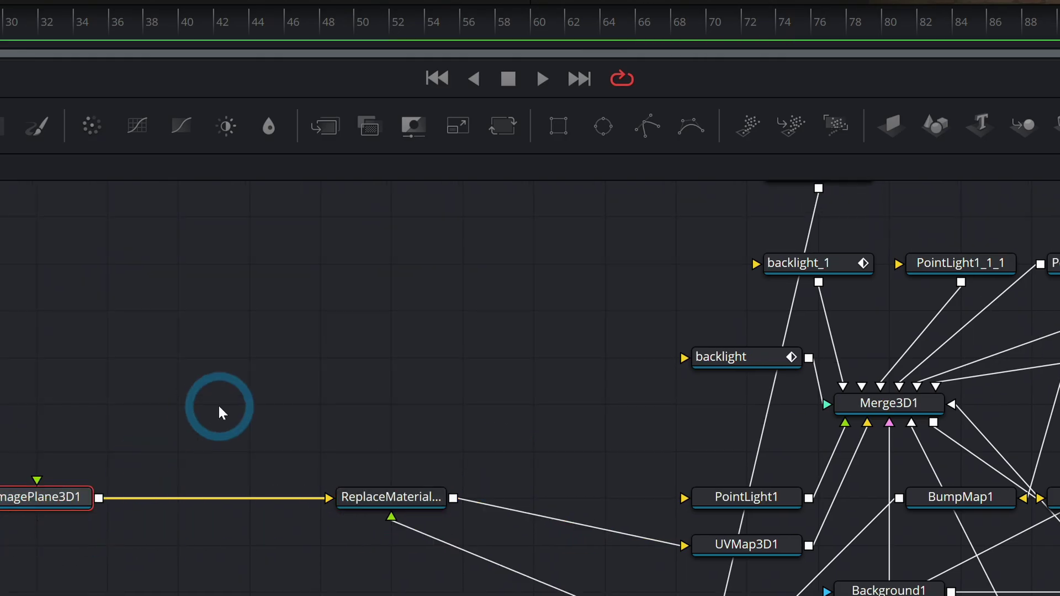
- Reposition Blinn1 just above ReplaceMaterial3D1, with its output feeding down into the material input
drag(218, 407, 279, 402)
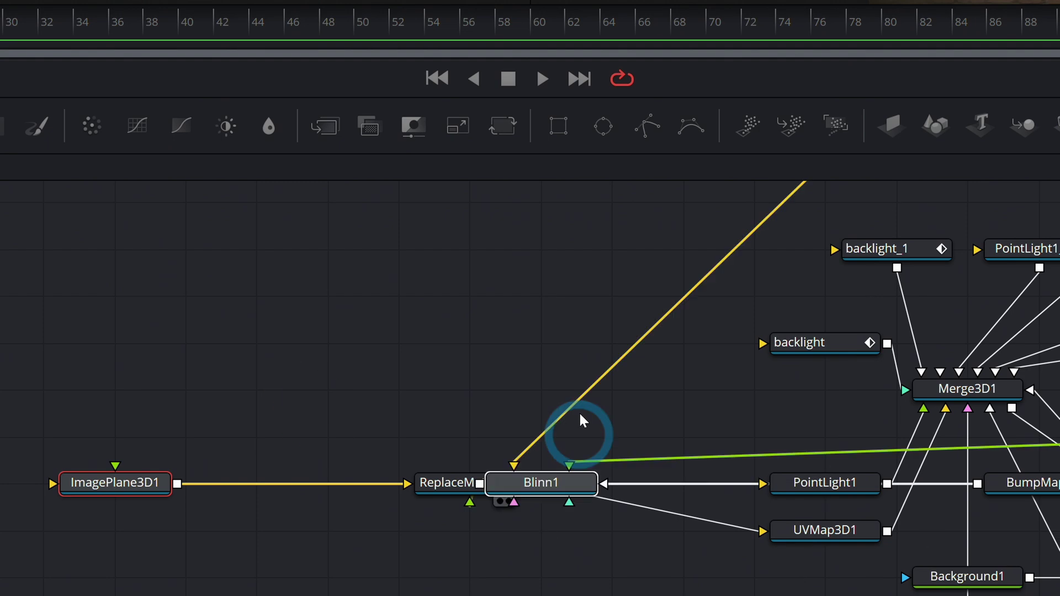
drag(581, 420, 351, 441)
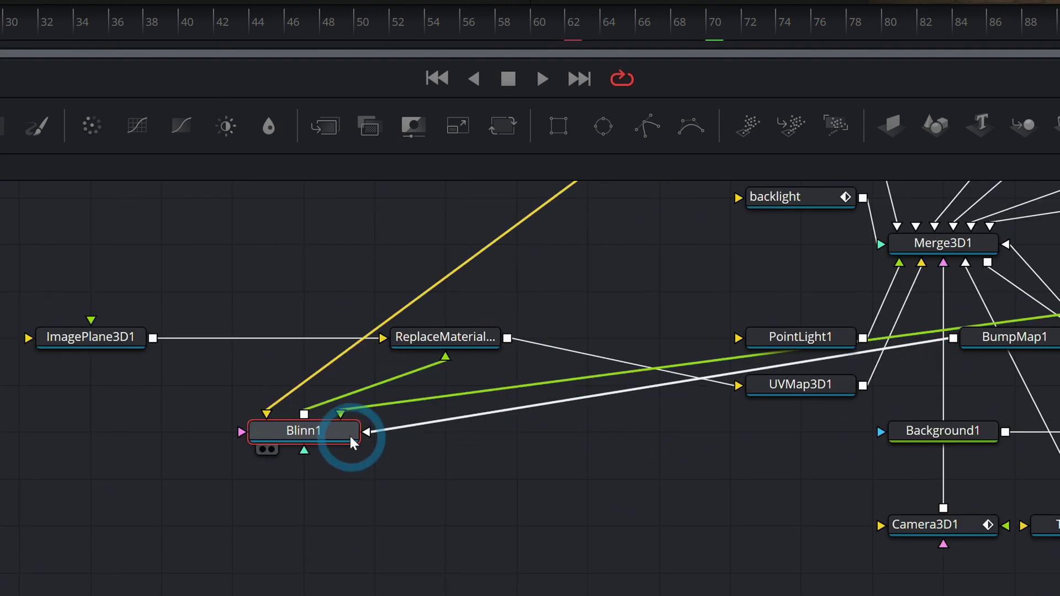
drag(284, 412, 275, 514)
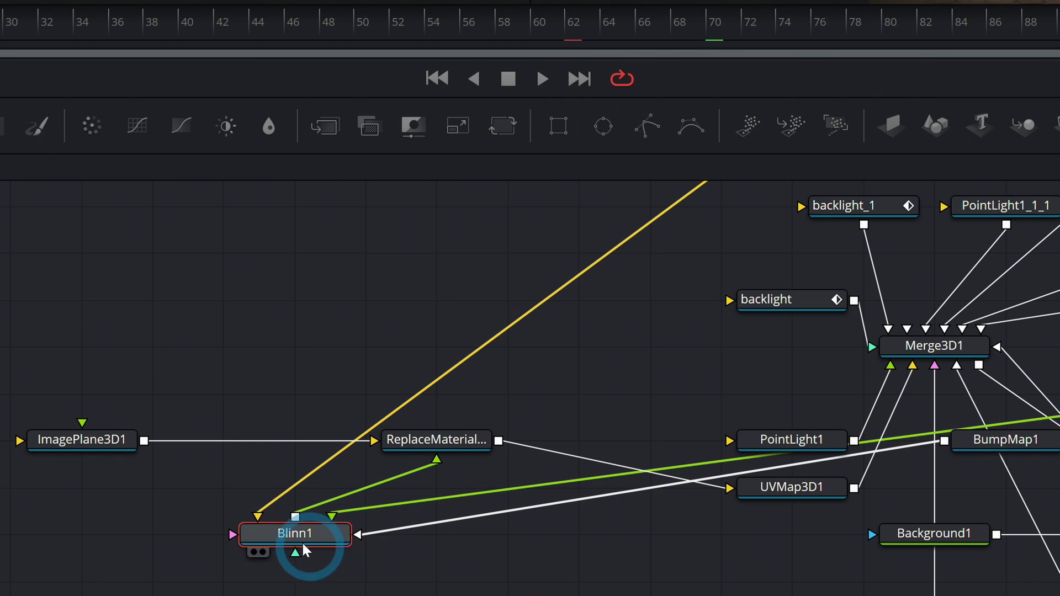
drag(302, 549, 483, 351)
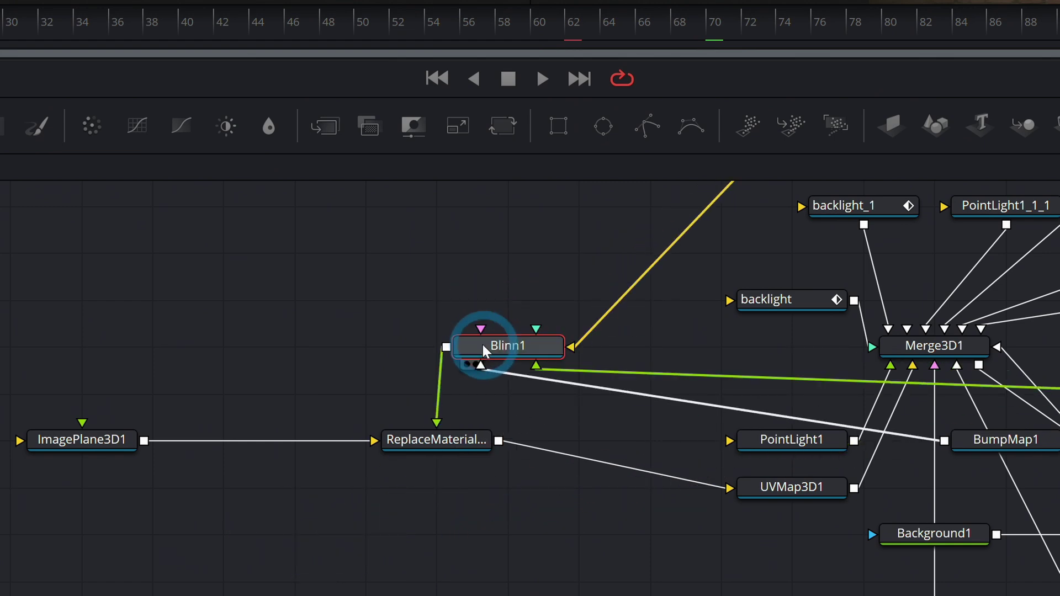
- Move Merge3D1 and its light nodes up and right, away from the material nodes, and place PointLight1 level with Merge3D1
drag(1057, 388, 741, 430)
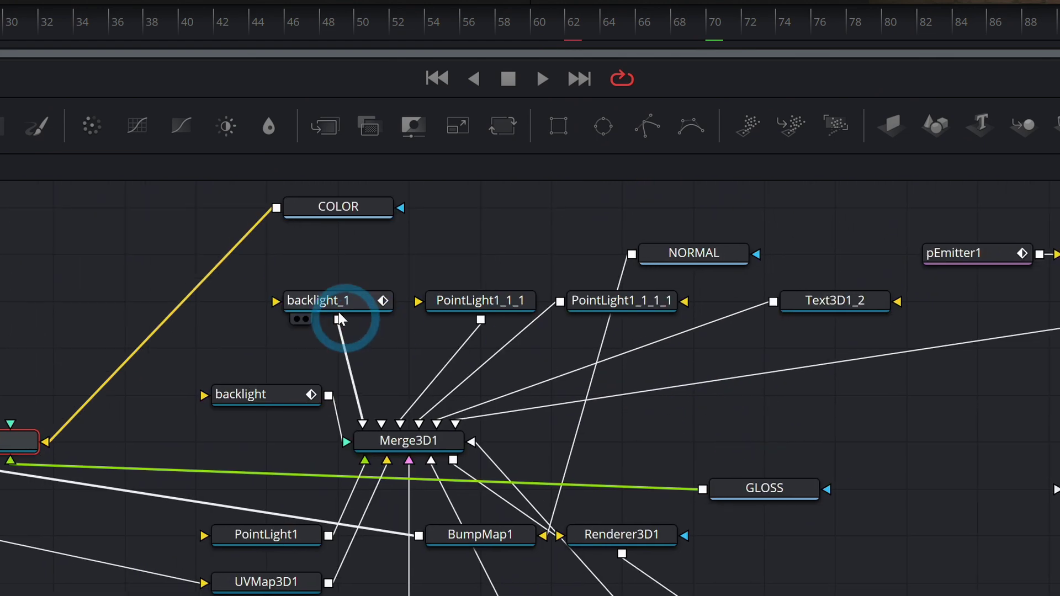
drag(281, 244, 893, 439)
drag(879, 406, 673, 486)
drag(194, 527, 476, 403)
drag(74, 595, 300, 409)
drag(583, 545, 561, 449)
- Move Text3D1_1, Camera3D1 and Text3D1 to the right side of Merge3D1
drag(387, 595, 654, 409)
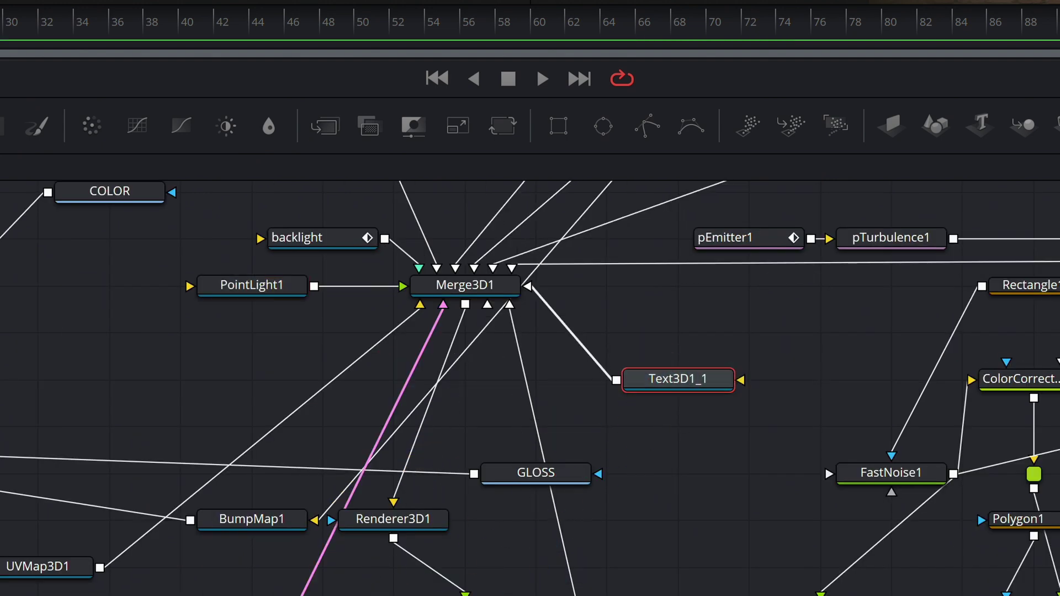
drag(289, 595, 715, 323)
drag(607, 595, 718, 439)
- Gather GLOSS, BumpMap1, NORMAL and COLOR around Blinn1, and shift Renderer3D1 right below Merge3D1
drag(639, 502, 669, 595)
drag(555, 568, 66, 519)
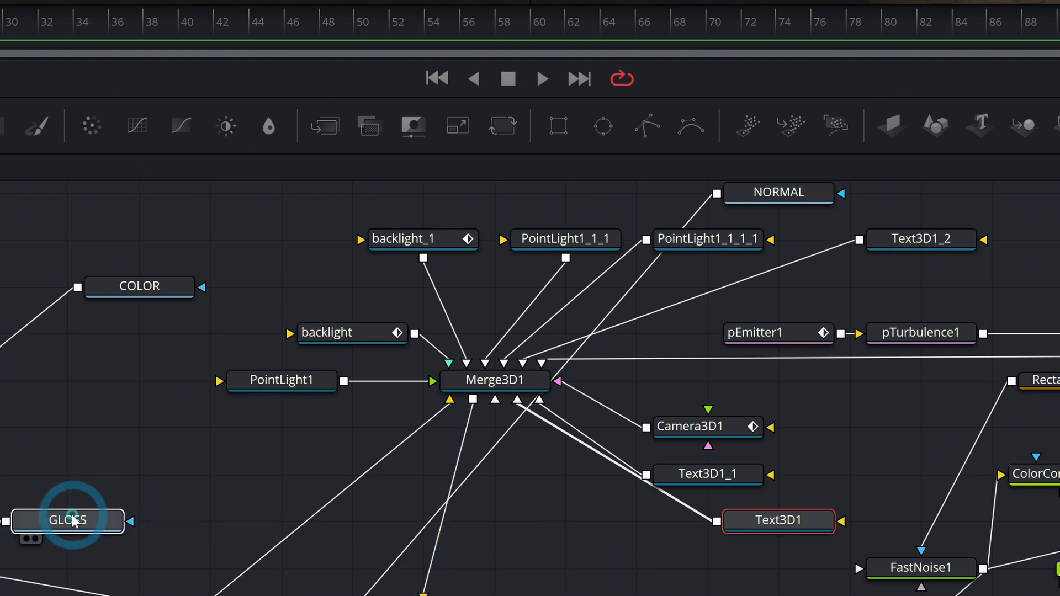
drag(462, 569, 469, 595)
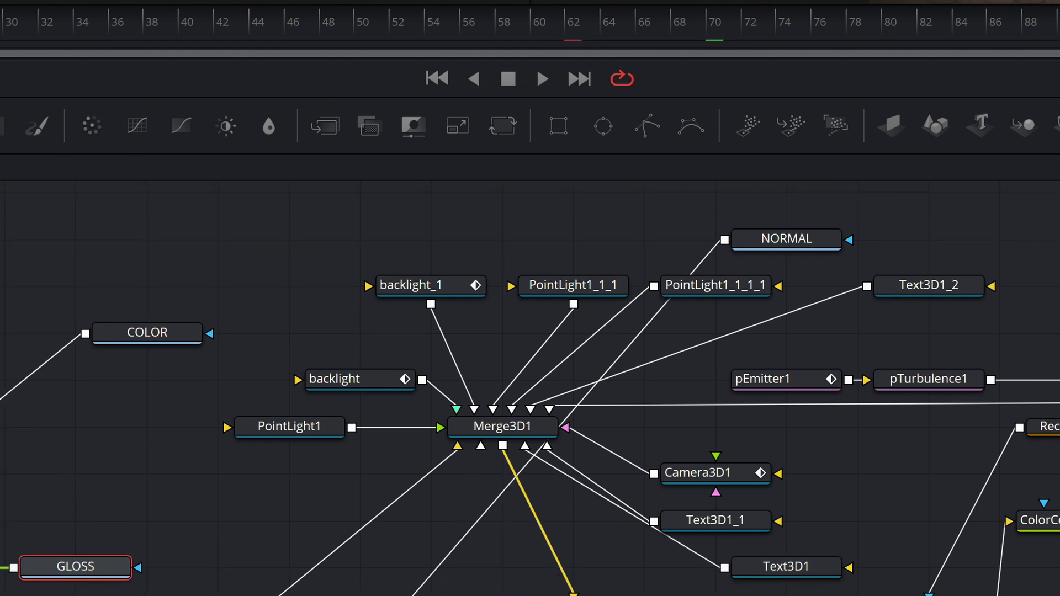
drag(249, 595, 260, 484)
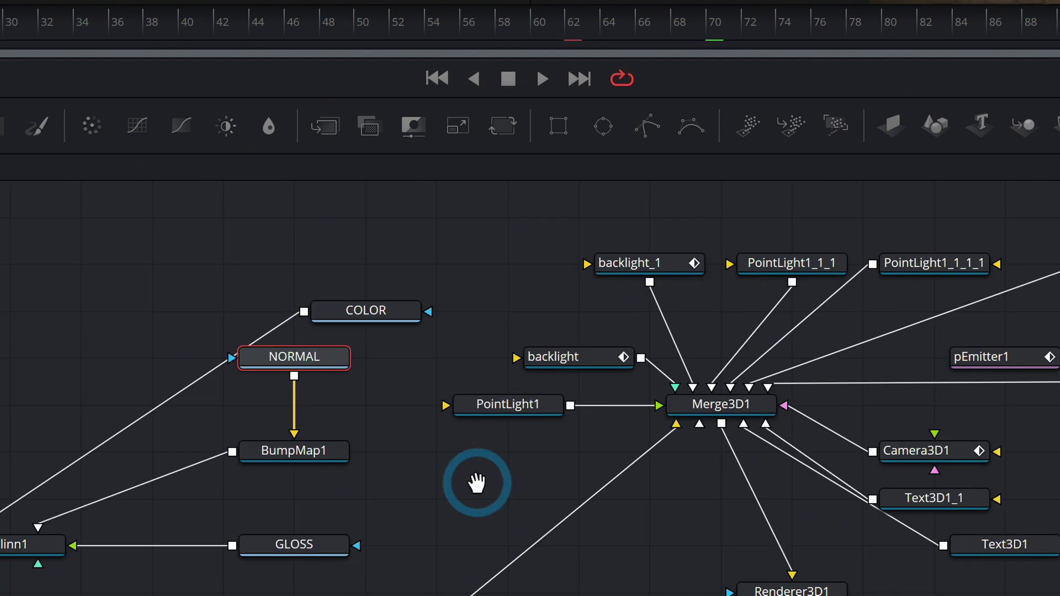
click(367, 310)
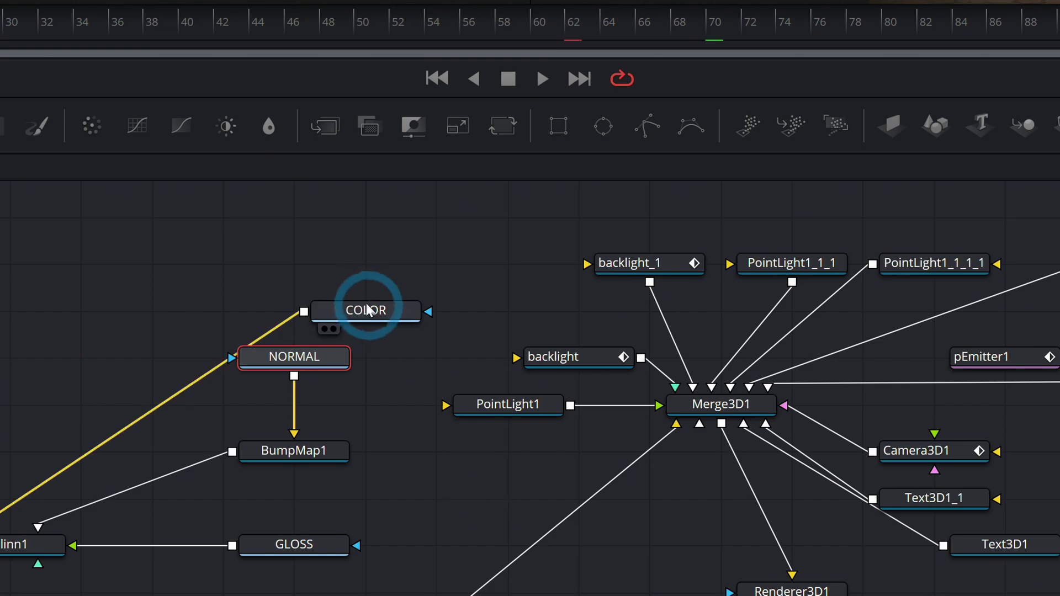
drag(369, 311, 5, 355)
- Shift the material nodes left toward ImagePlane3D1 and align UVMap3D1 on the same row as ReplaceMaterial3D1
drag(387, 500, 185, 264)
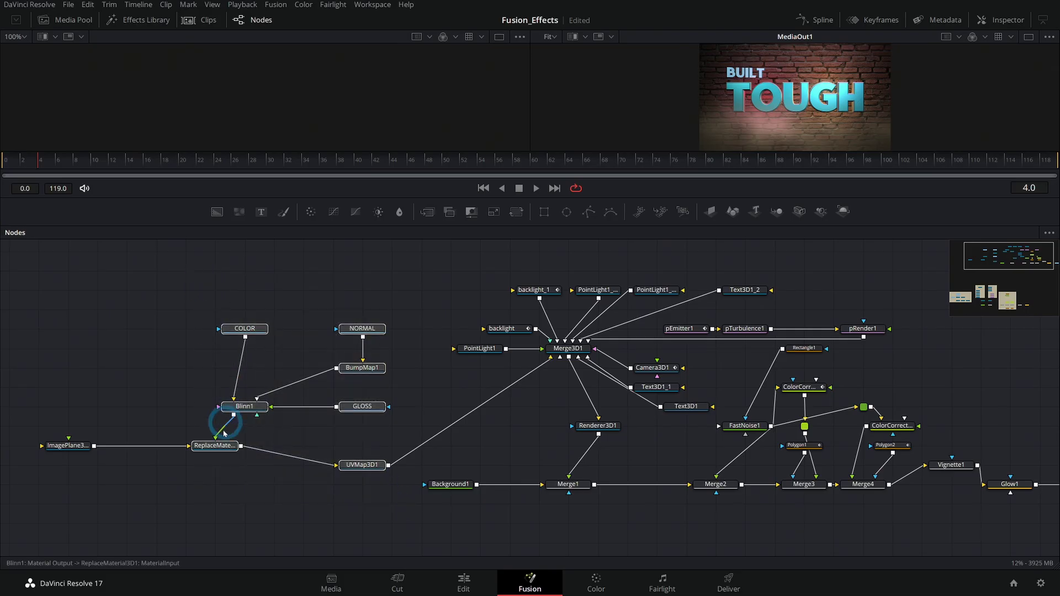
drag(219, 450, 190, 453)
drag(331, 465, 331, 446)
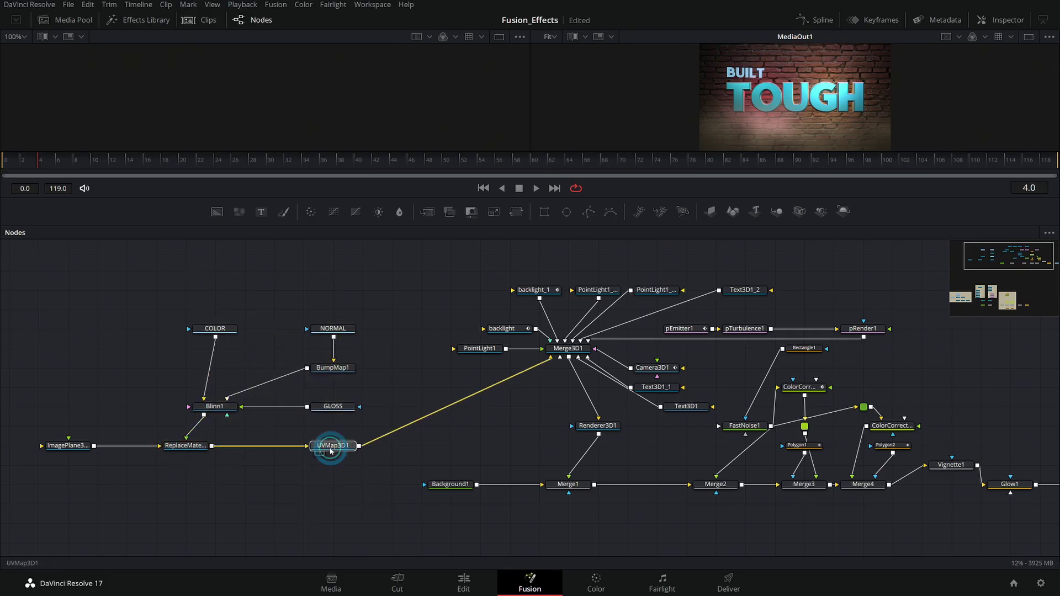
- Move Background1, Merge1 and Renderer3D1 left, placing Renderer3D1 directly above Merge1
drag(603, 425, 486, 445)
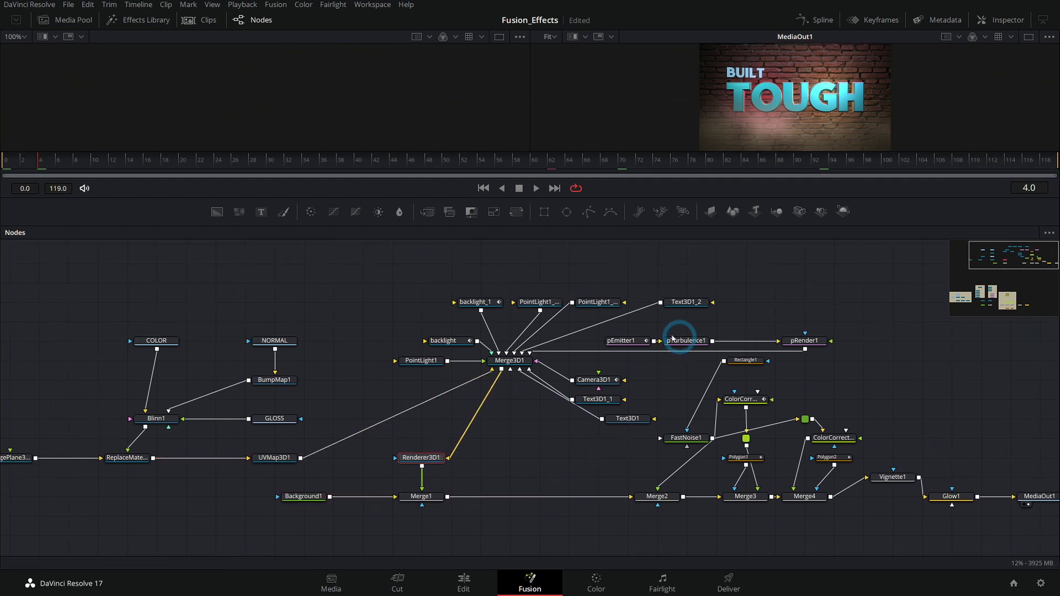
- Stack pEmitter1, pTurbulence1 and pRender1 vertically in that order, above and to the right of Rectangle1
drag(639, 330, 843, 336)
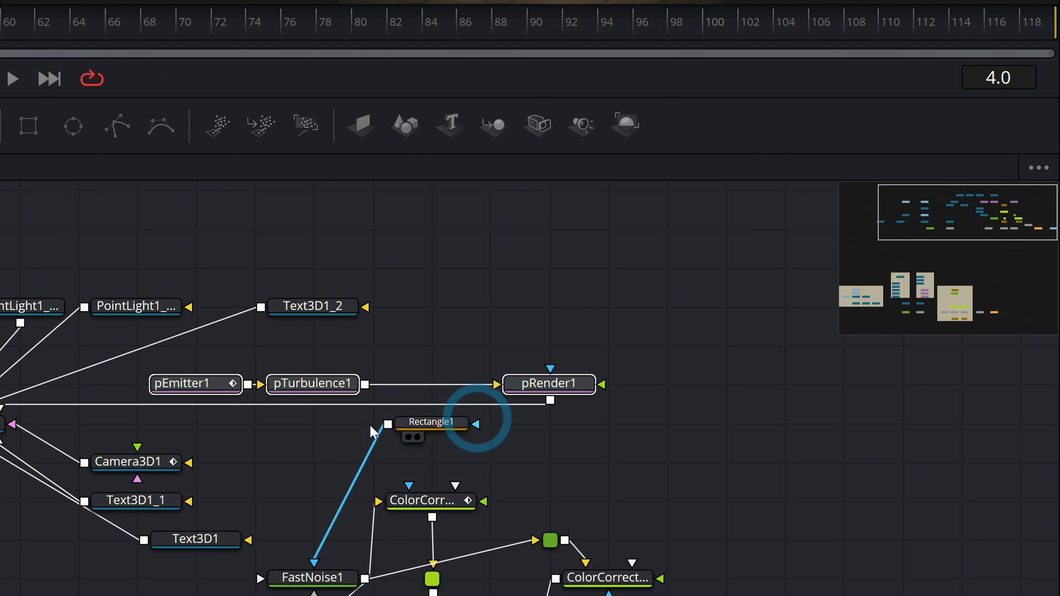
drag(333, 386, 256, 376)
drag(243, 414, 367, 409)
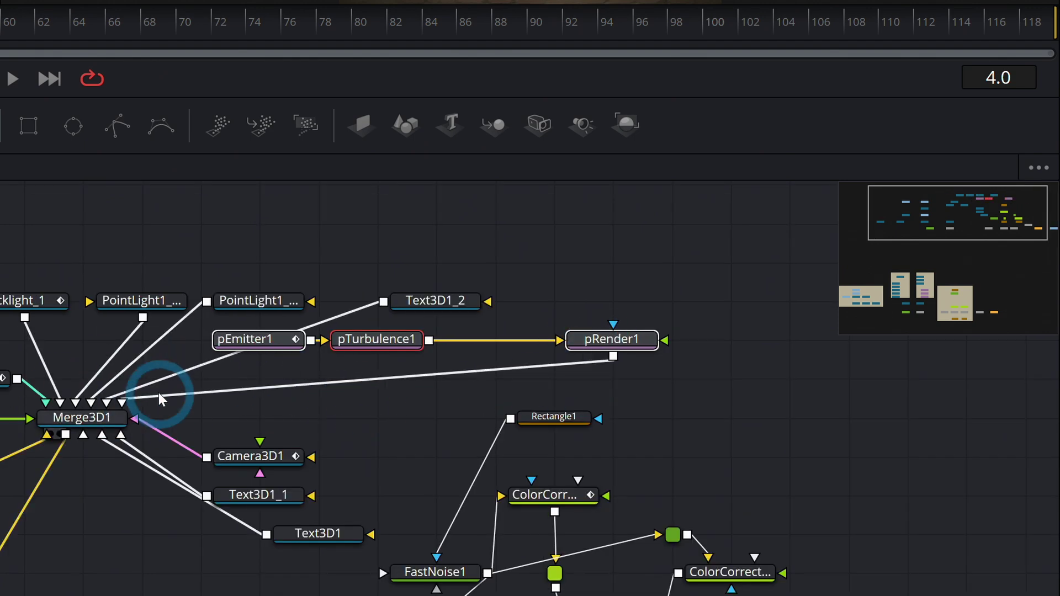
drag(340, 337, 484, 335)
click(263, 426)
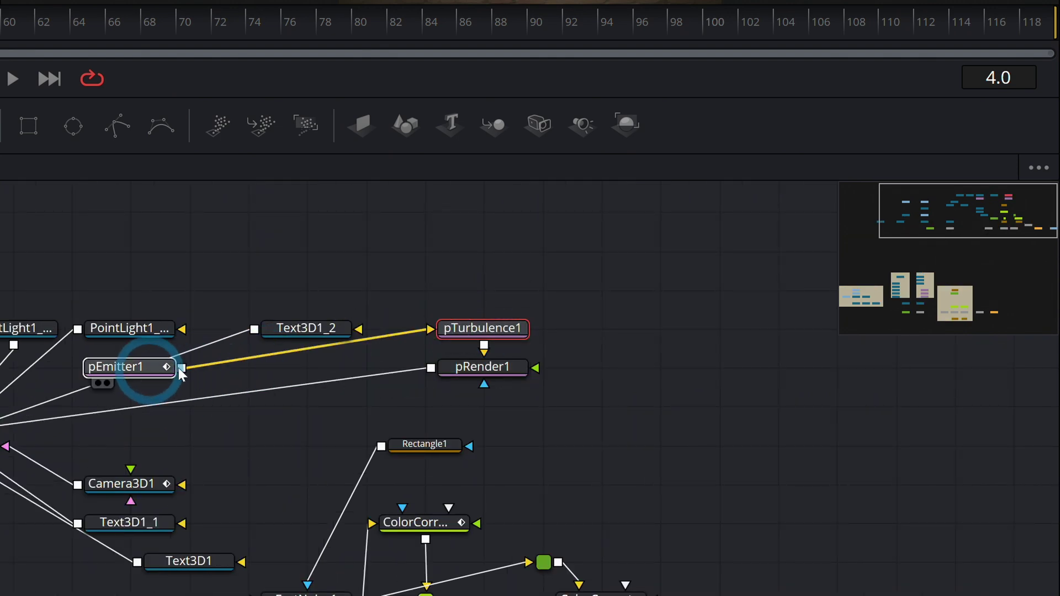
drag(179, 369, 495, 286)
drag(586, 387, 523, 388)
drag(523, 389, 396, 275)
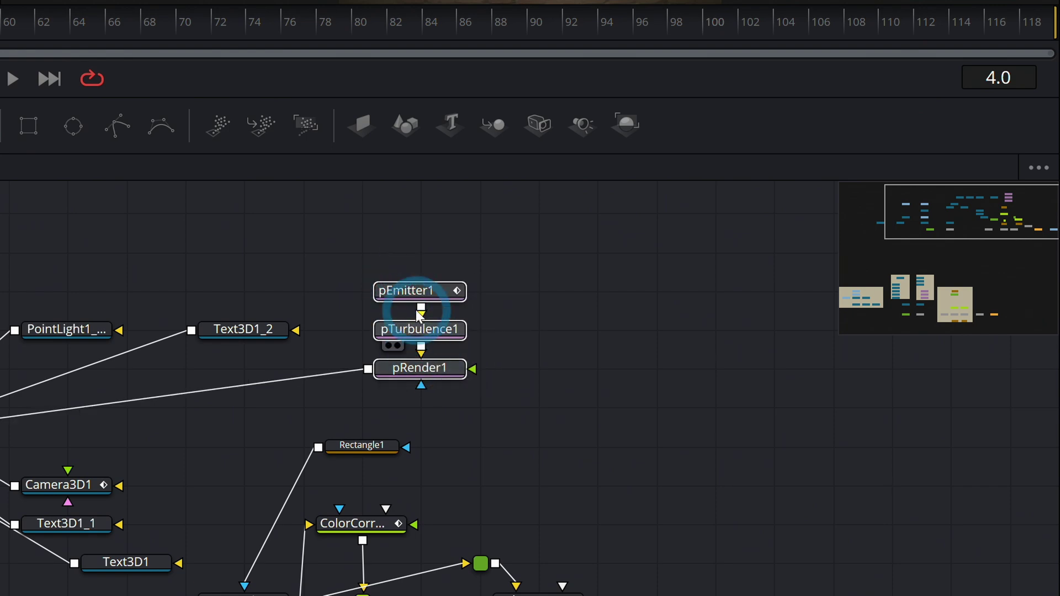
- Align Camera3D1 level with Merge3D1 and place Text3D1_1 and Text3D1 on the rows below it
drag(226, 408, 373, 355)
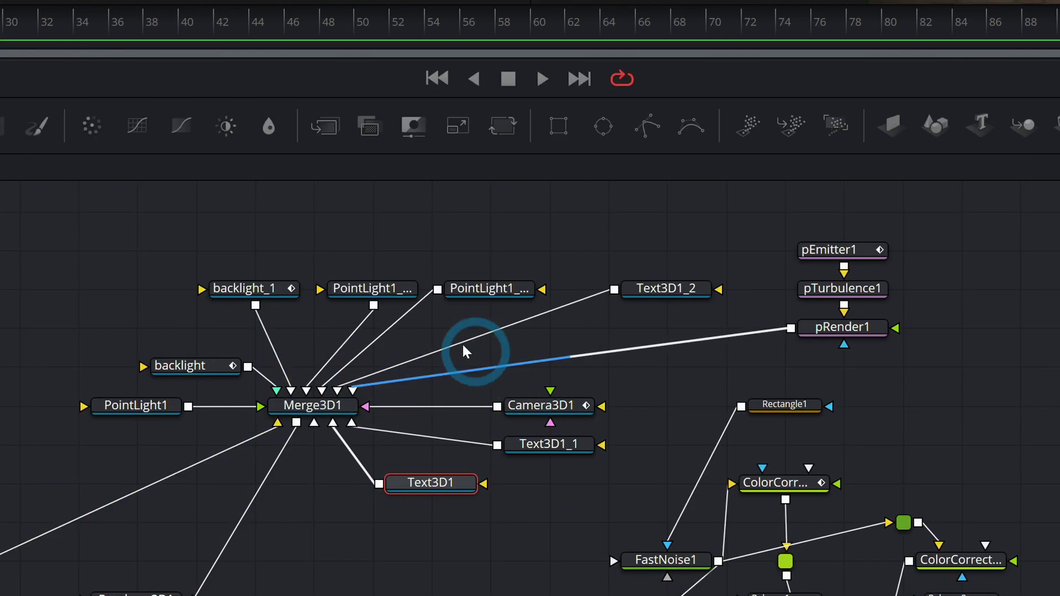
- Spread Merge4, Vignette1, Glow1 and MediaOut1 rightward along the main row, placing ColorCorrector2 and its router above Merge4
drag(584, 446, 300, 404)
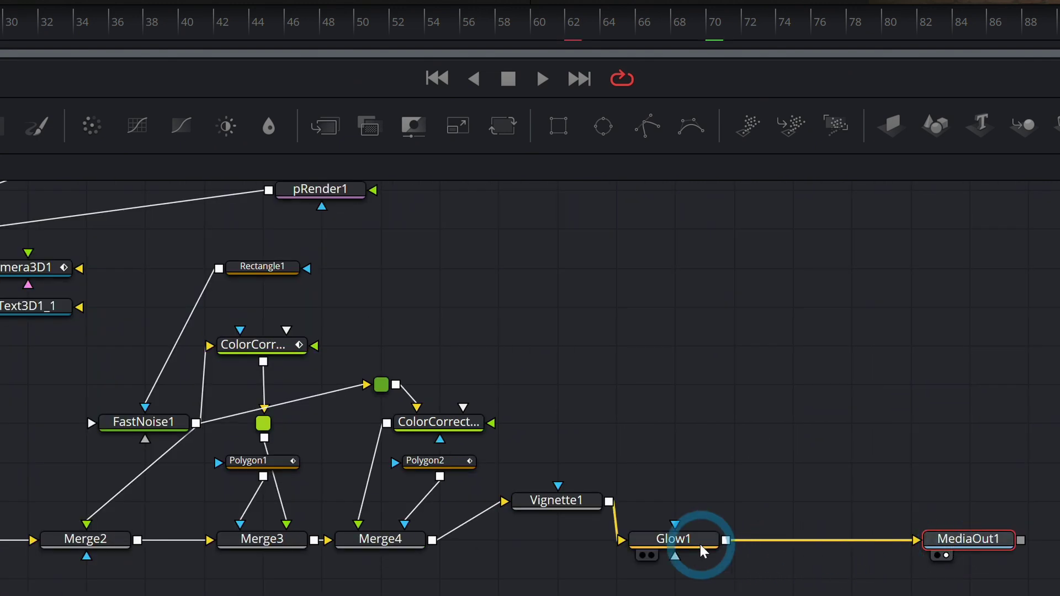
drag(972, 540, 1013, 543)
click(710, 541)
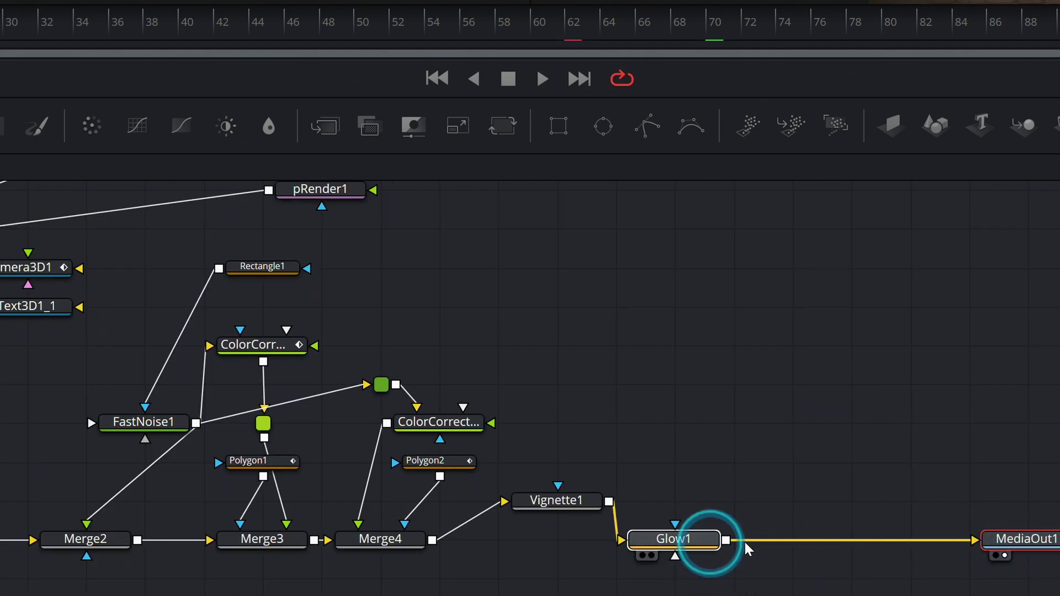
drag(705, 541, 880, 545)
click(575, 339)
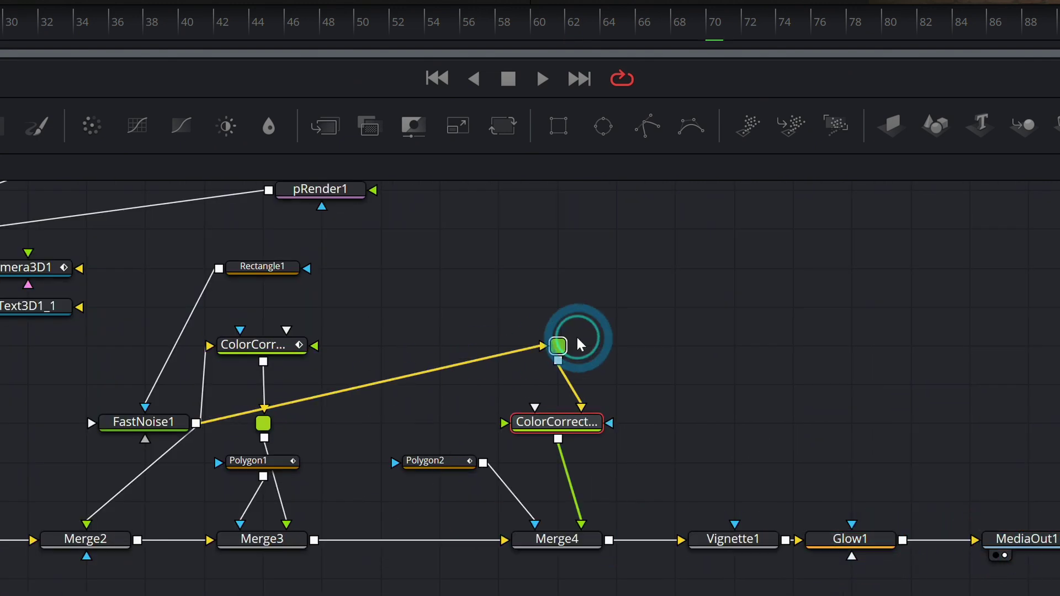
- Delete the router between ColorCorrector1 and Merge3, and place FastNoise1 two grid rows or more above ColorCorrector1 in the same column
click(284, 464)
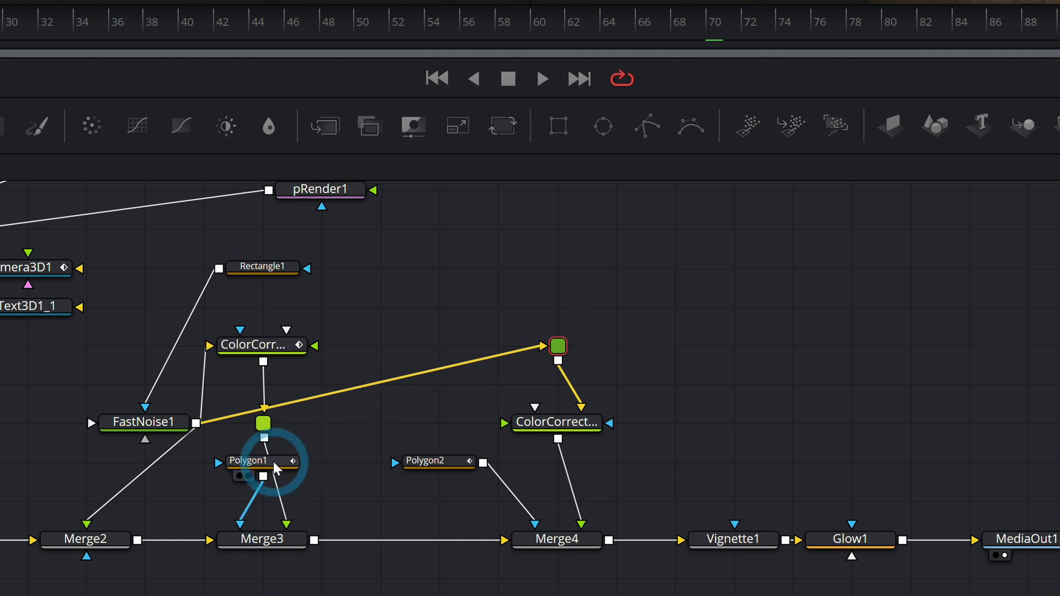
drag(263, 404, 367, 403)
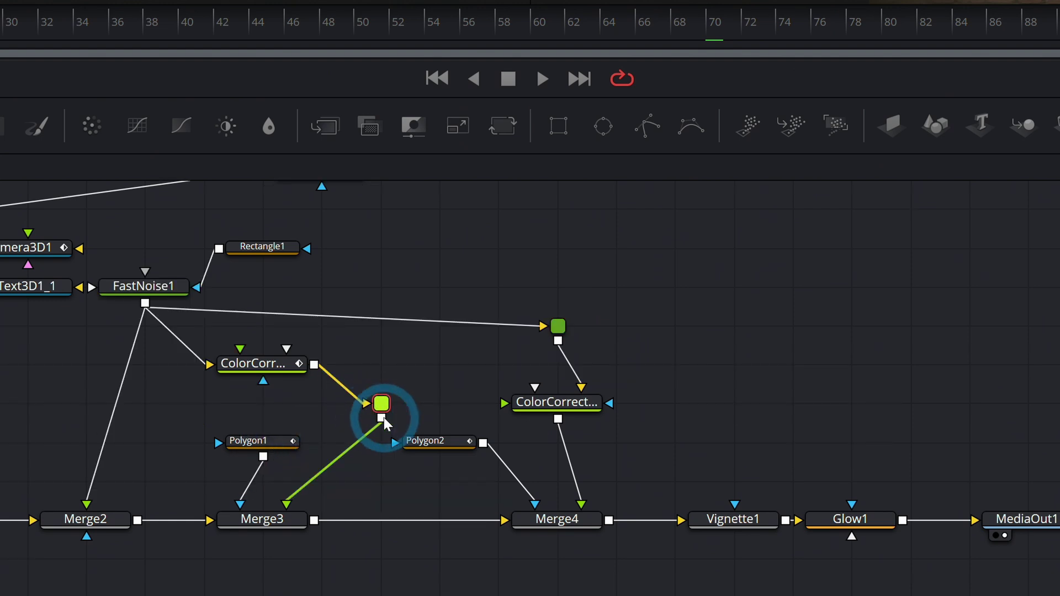
key(Delete)
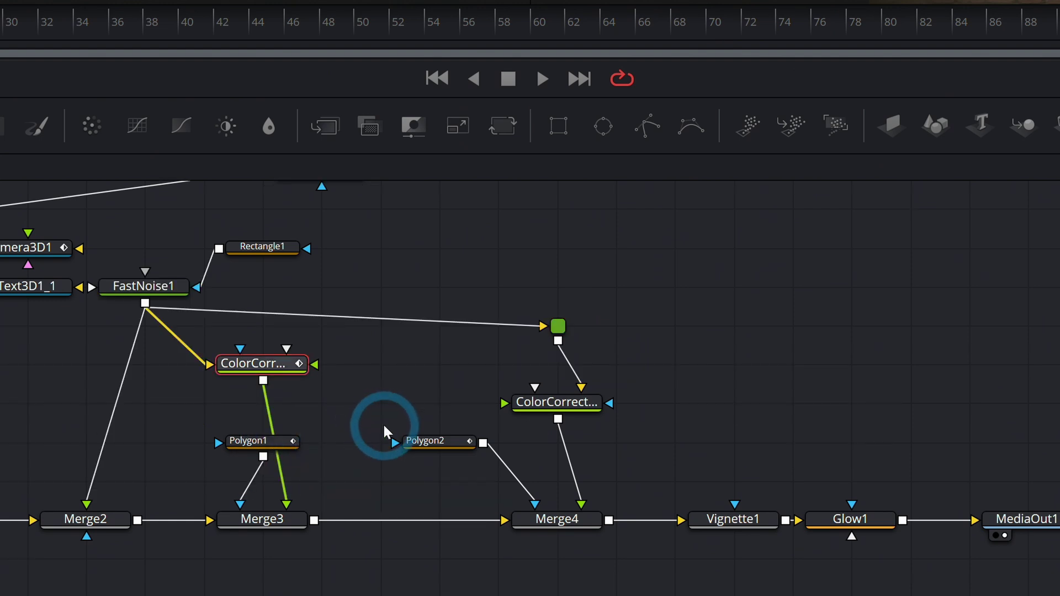
drag(428, 346, 572, 360)
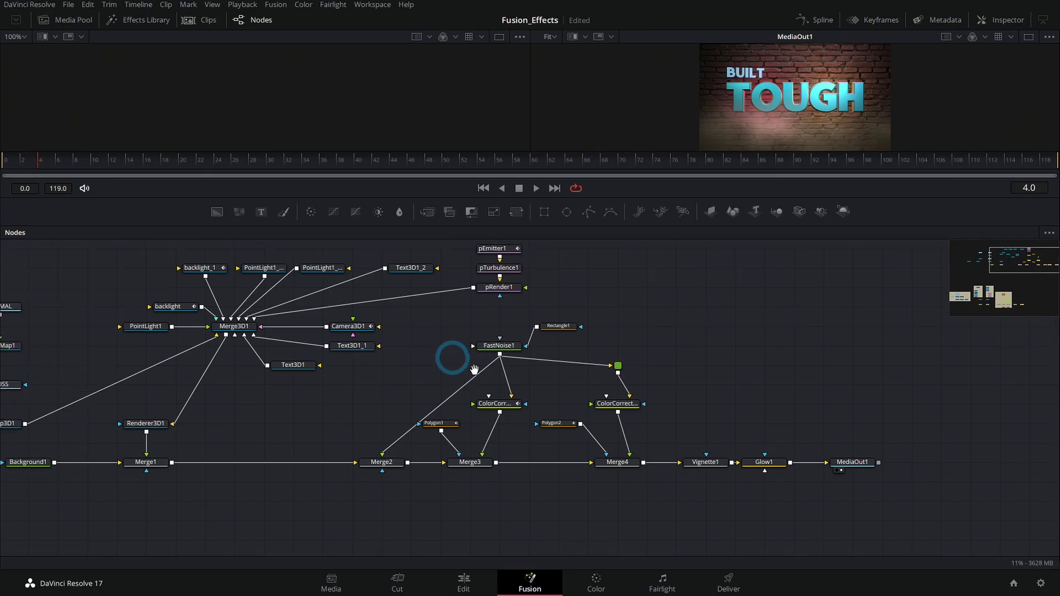
- Examine the main row from Background1 to MediaOut1 and the 3D branches that feed Merge1
scroll(503, 378, down, 1)
drag(508, 381, 576, 373)
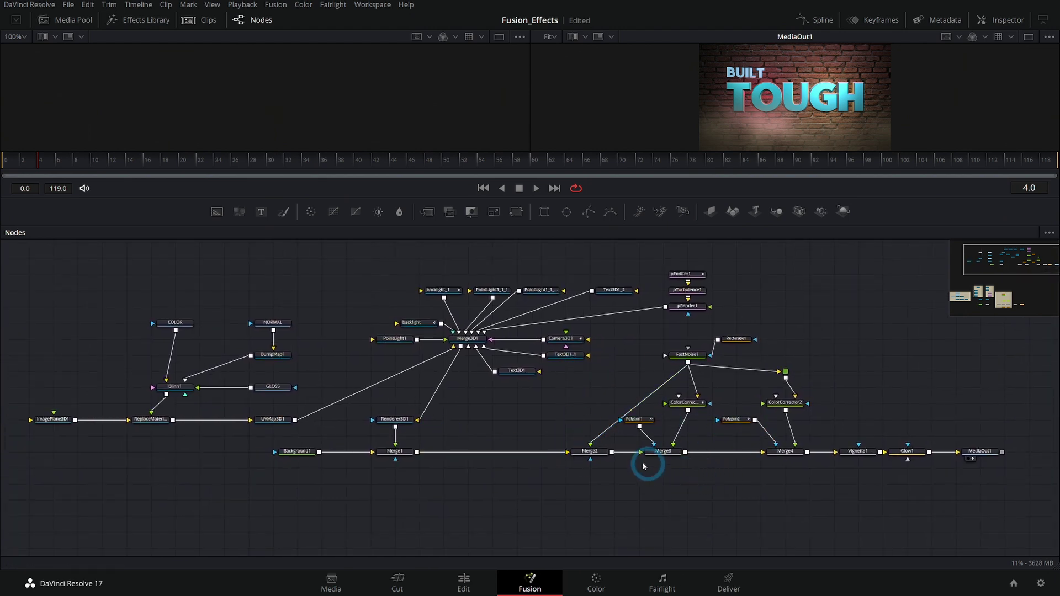
click(612, 451)
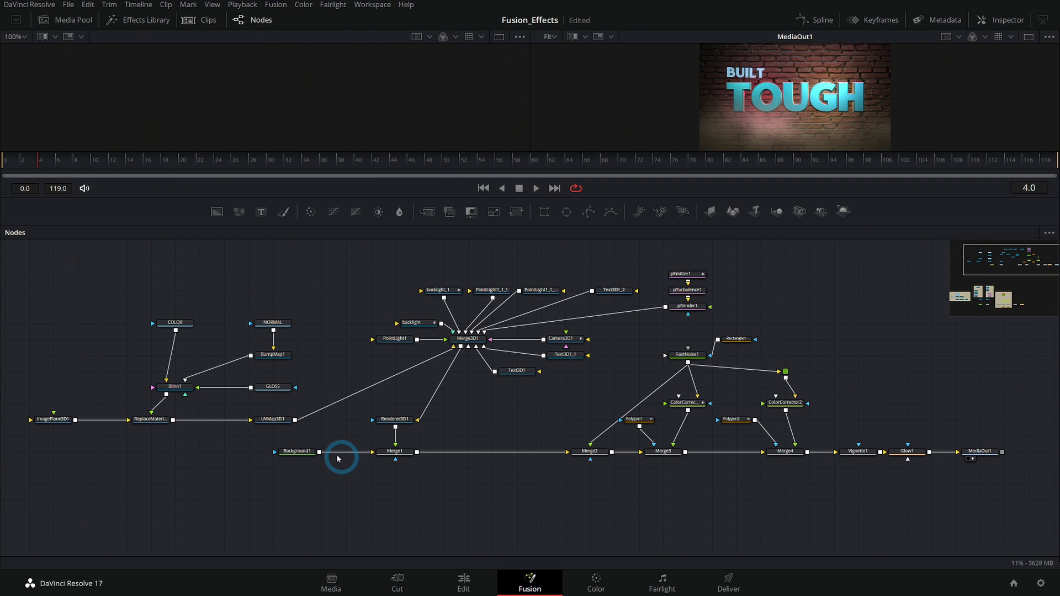
scroll(559, 478, up, 2)
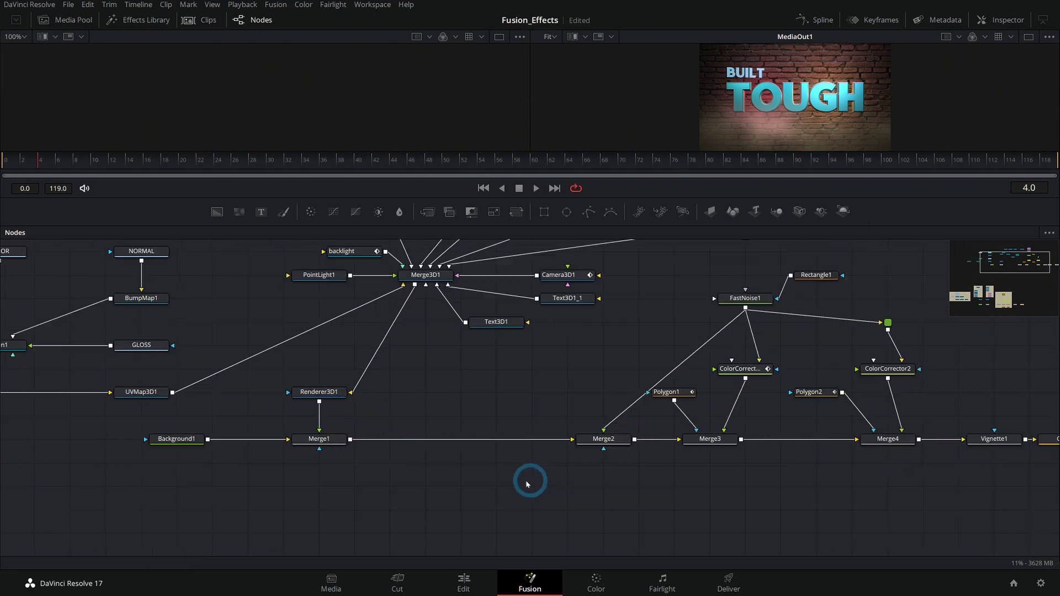
scroll(379, 475, up, 3)
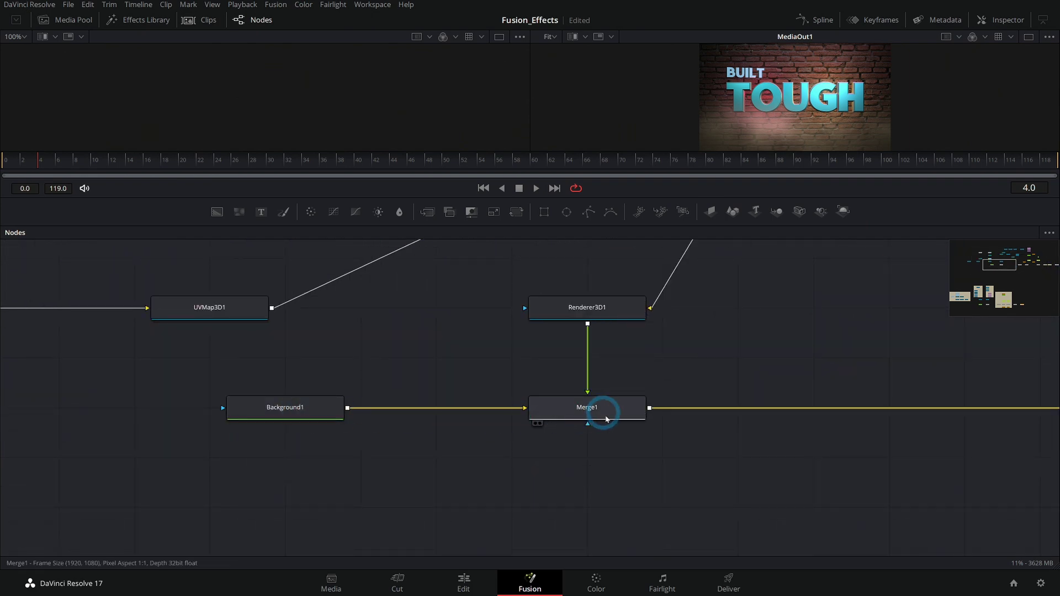
scroll(605, 420, down, 5)
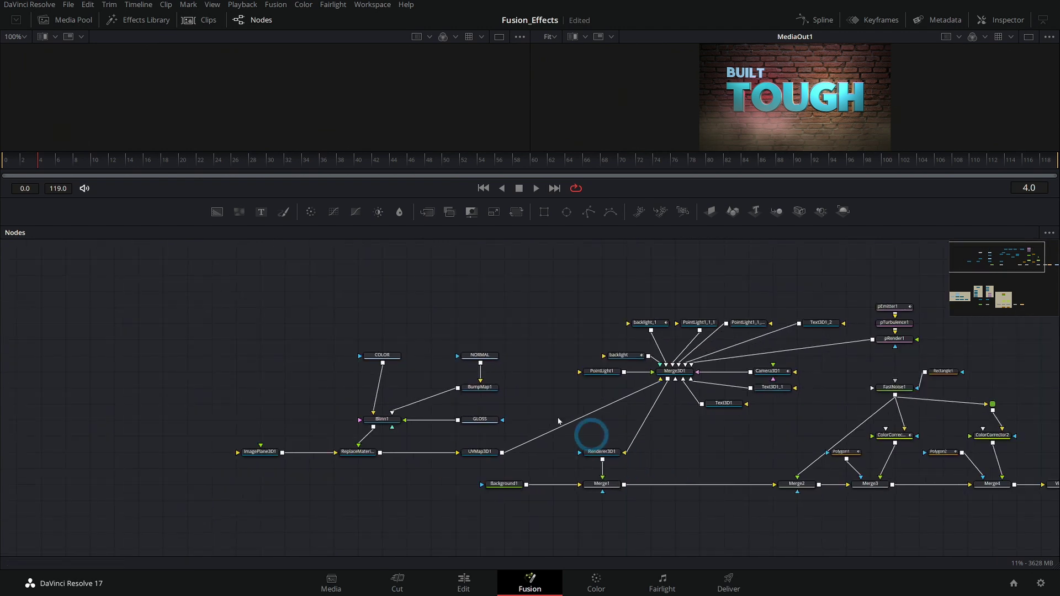
drag(223, 297, 818, 461)
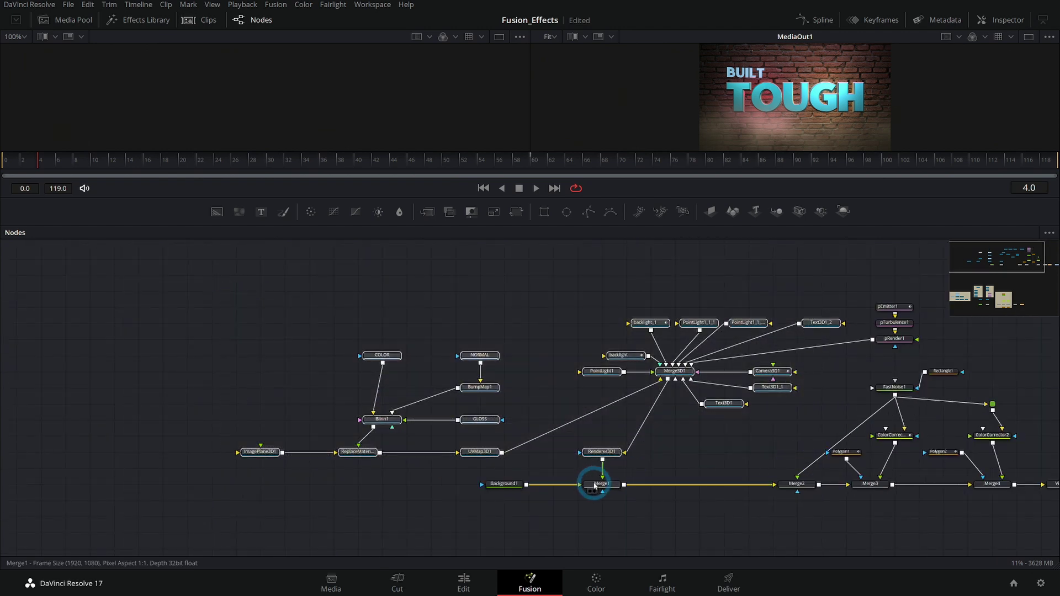
- Place FastNoise1 above Merge2 and ColorCorrector1 directly above Merge3, and offset ColorCorrector2 up and to the right of Merge4
drag(600, 306, 429, 351)
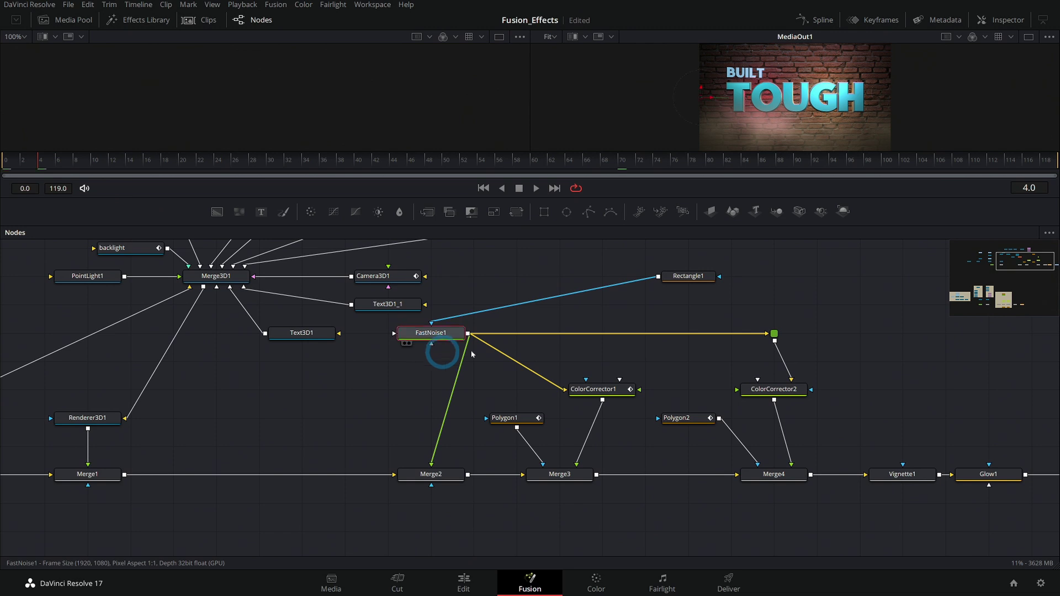
drag(773, 392, 817, 364)
drag(613, 391, 591, 390)
drag(560, 484, 428, 464)
drag(841, 428, 823, 400)
drag(395, 424, 510, 413)
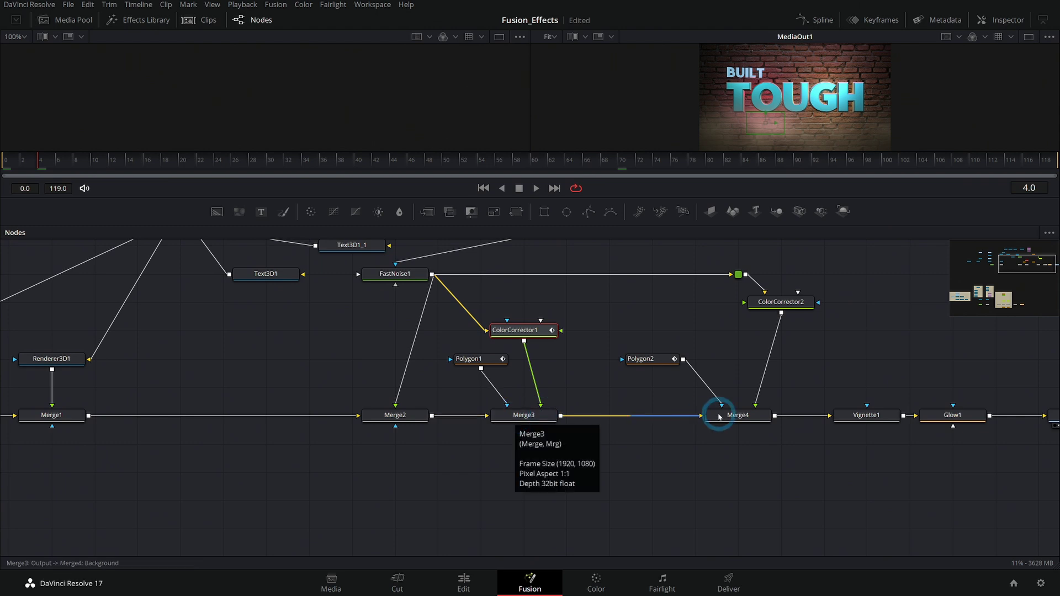
- Place Polygon1 directly below Merge3 and Polygon2 directly below Merge4 on the same row
drag(484, 359, 529, 468)
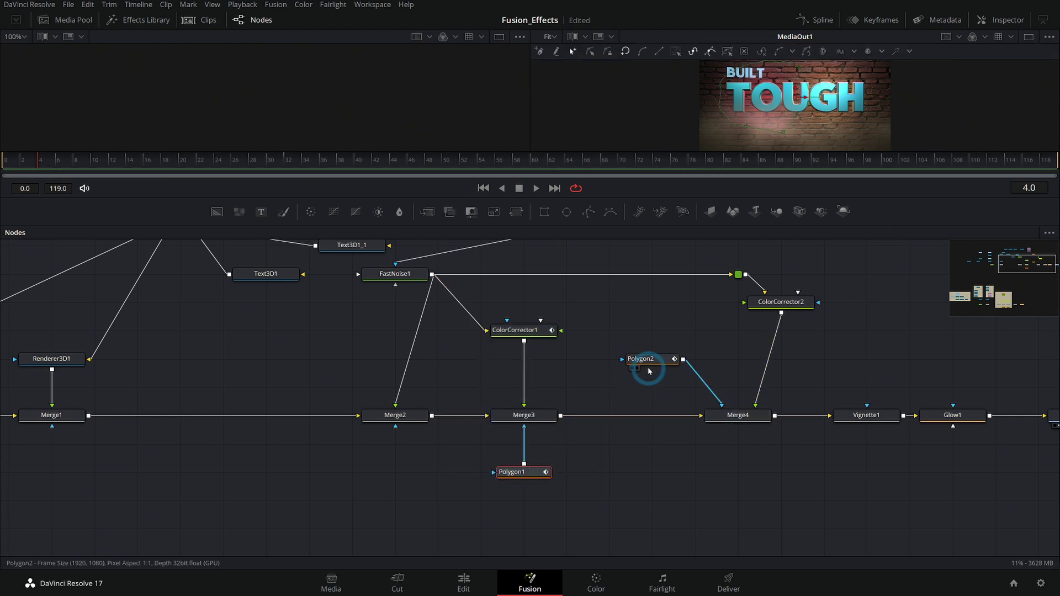
drag(671, 360, 676, 420)
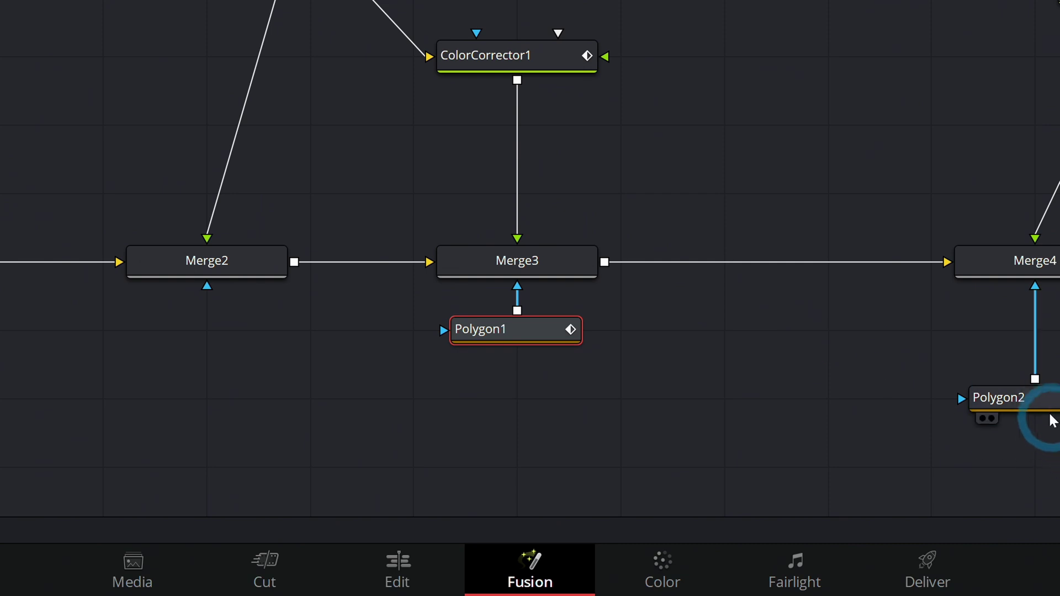
drag(1044, 412, 1043, 343)
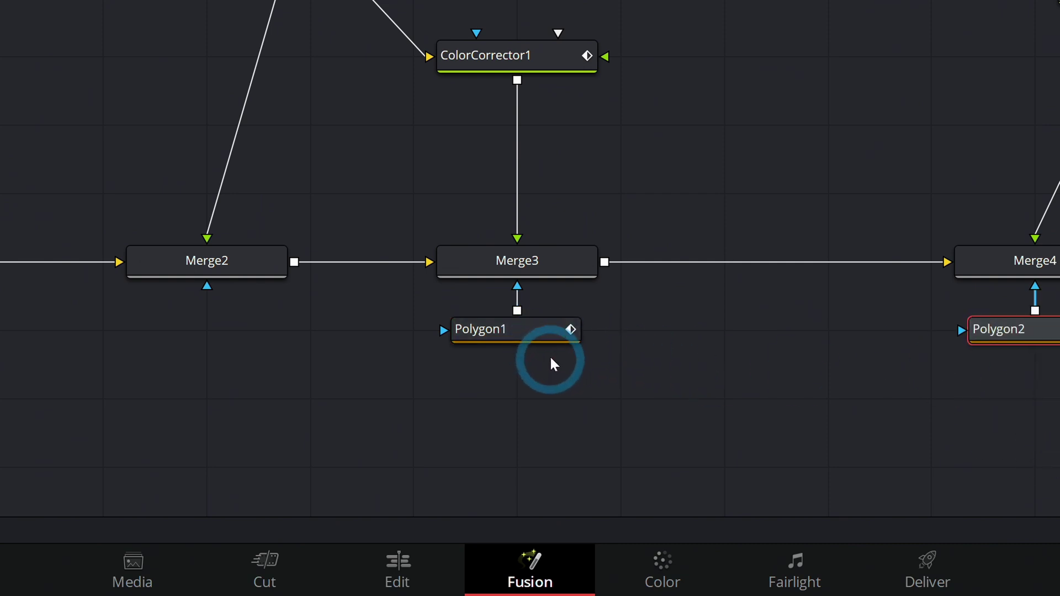
scroll(673, 359, down, 3)
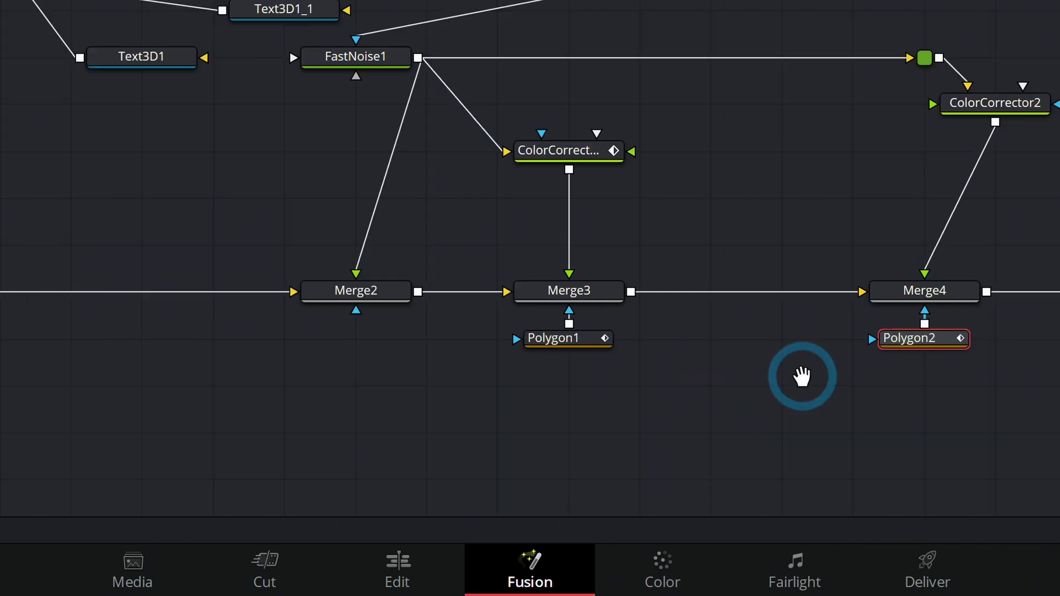
- Lower ColorCorrector1 and ColorCorrector2 to the same row, each directly above its own merge node
drag(802, 376, 720, 396)
drag(691, 156, 623, 283)
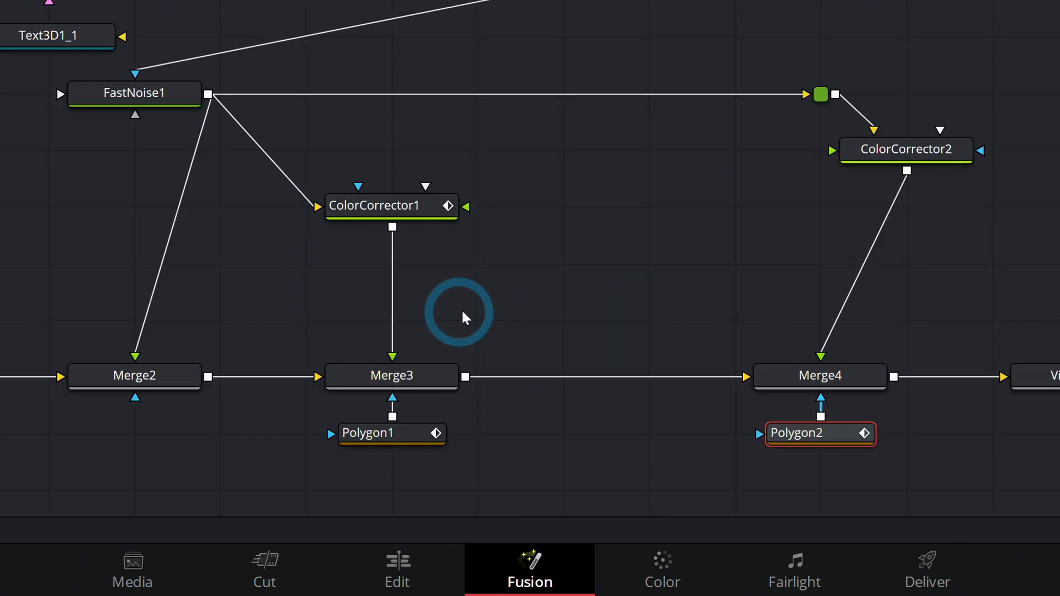
drag(537, 283, 533, 246)
click(415, 178)
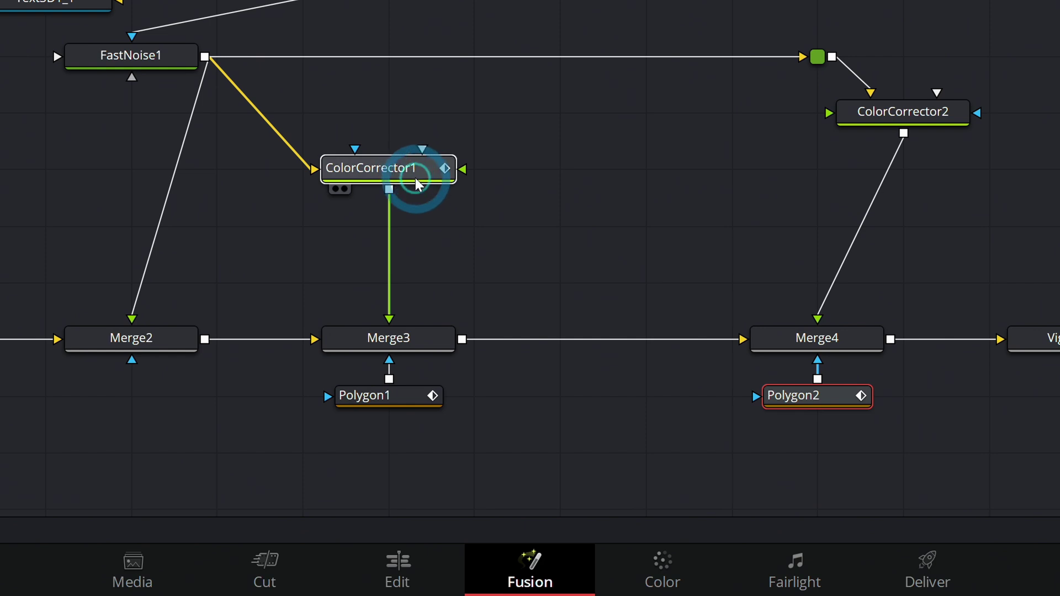
drag(415, 178, 409, 236)
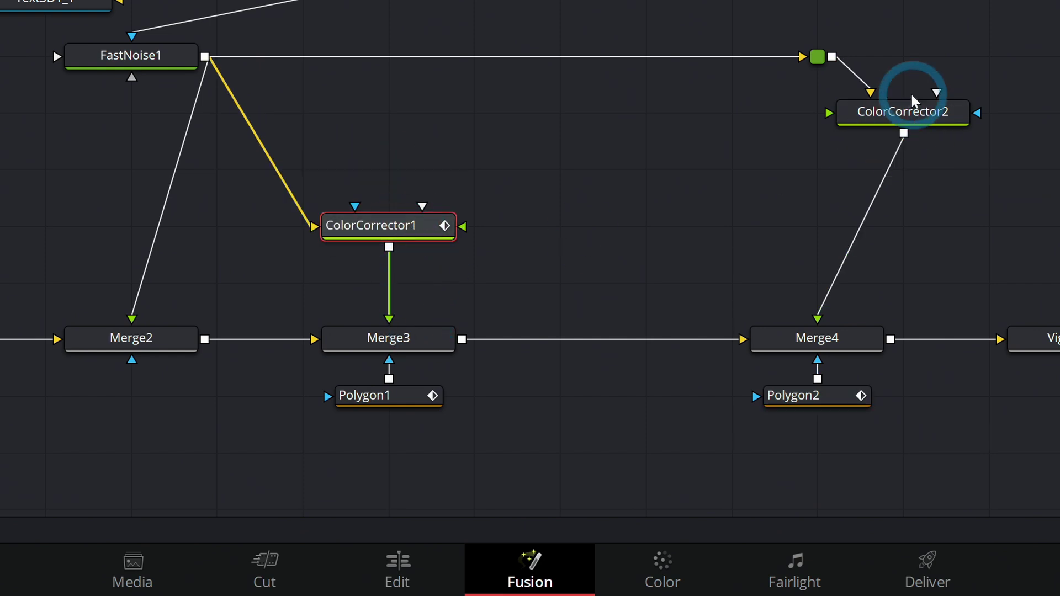
drag(912, 94, 827, 226)
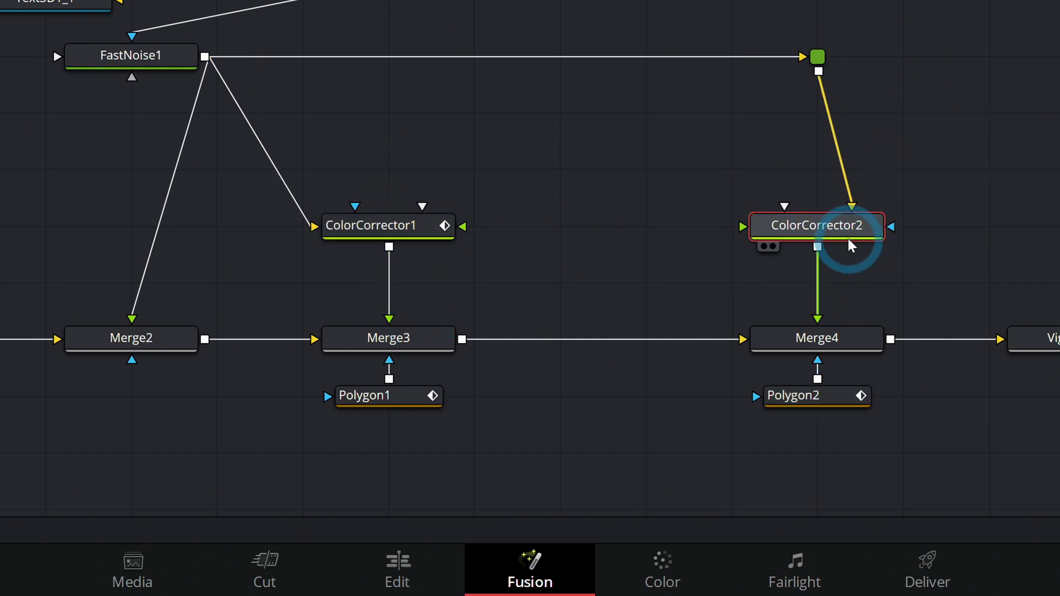
- Remove the router feeding ColorCorrector2 and position FastNoise1 between the two color correctors on a higher row, with Rectangle1 directly above it
drag(583, 263, 641, 315)
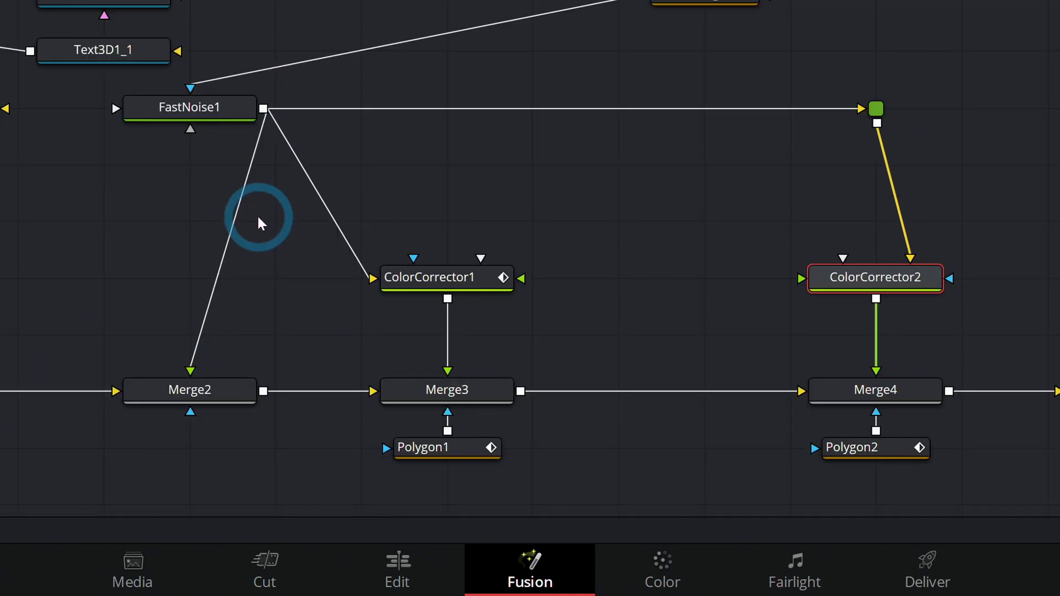
drag(237, 106, 532, 87)
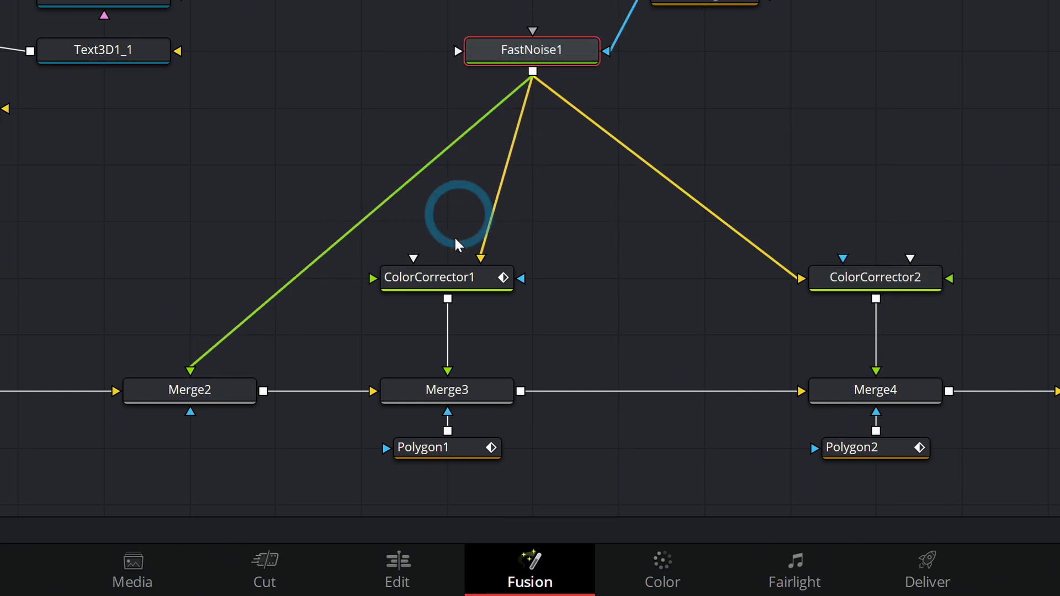
drag(591, 221, 630, 279)
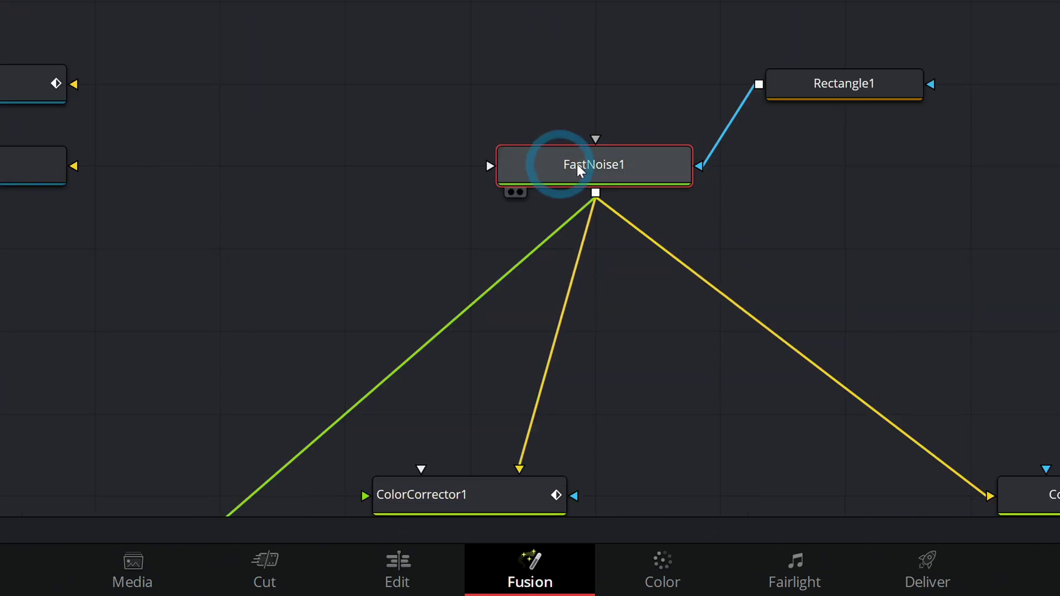
drag(812, 90, 579, 96)
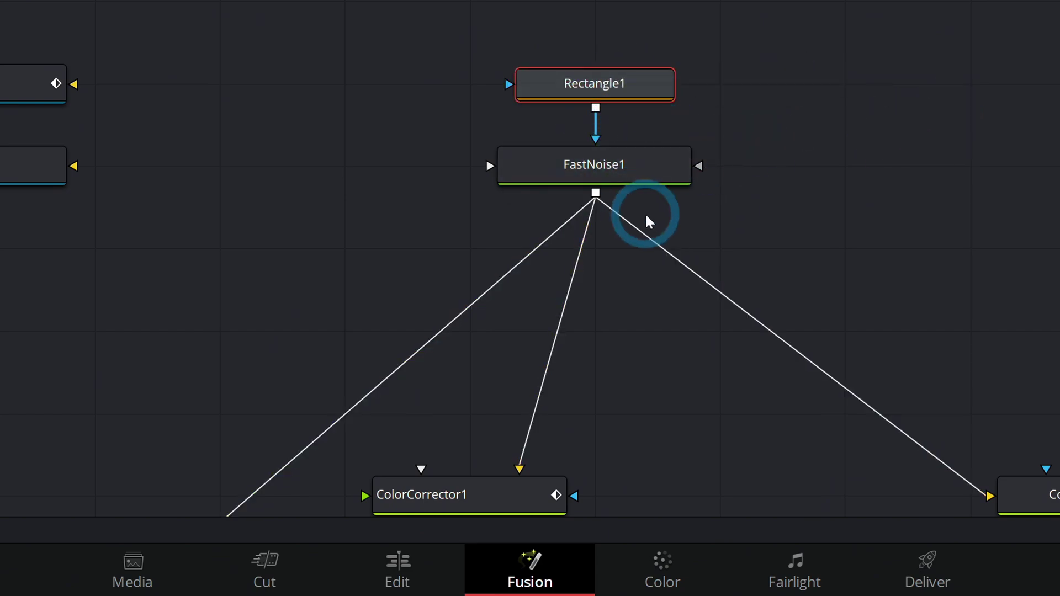
scroll(665, 243, down, 3)
scroll(666, 238, down, 1)
drag(666, 239, 436, 157)
drag(418, 280, 486, 271)
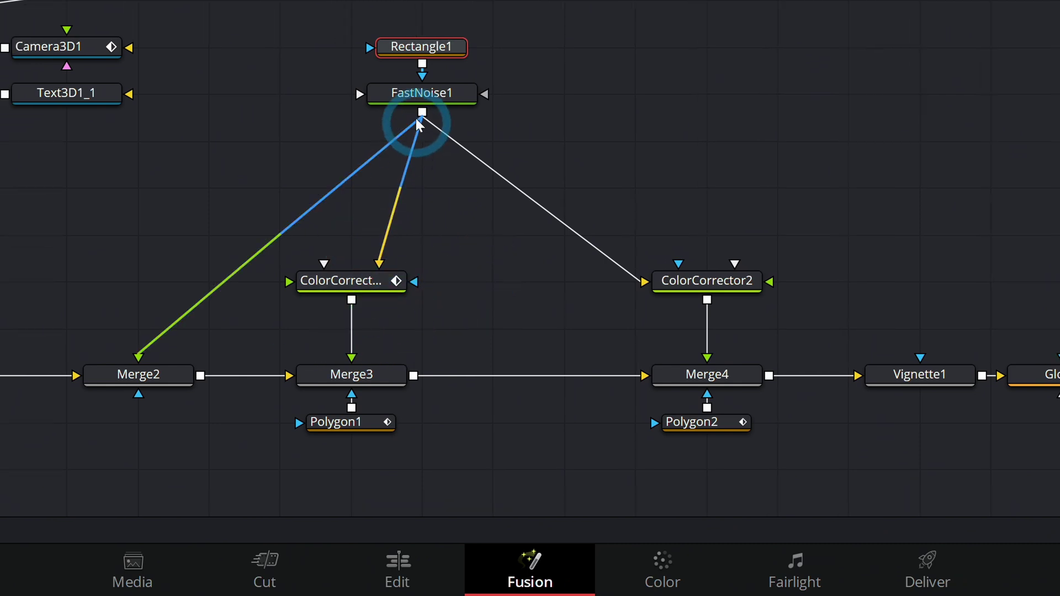
click(127, 383)
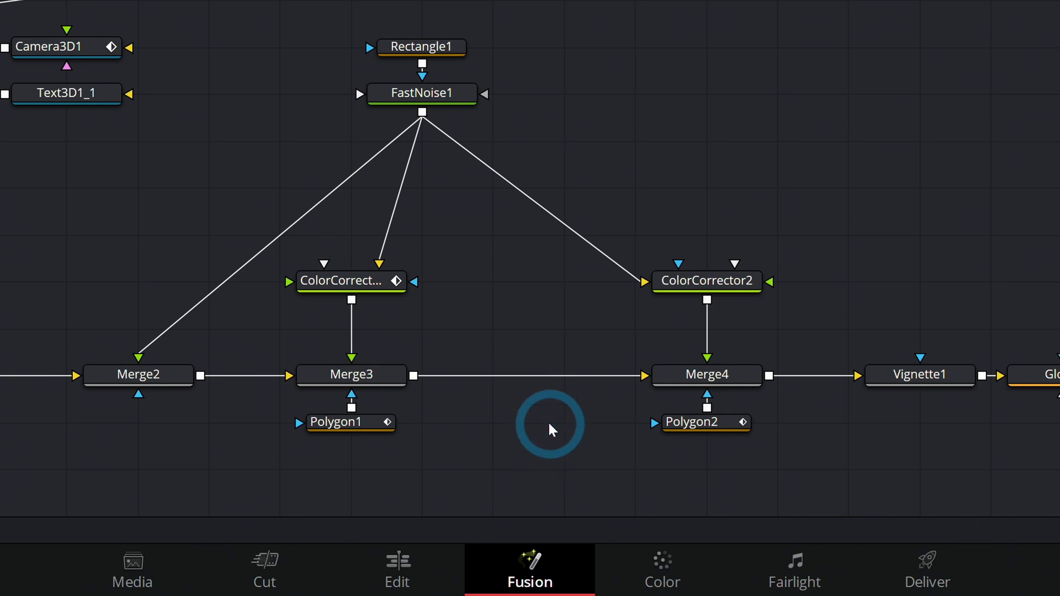
- Stack backlight_1, PointLight1_1_1, PointLight1_1_1_1 and backlight in one column directly above PointLight1
drag(549, 429, 790, 364)
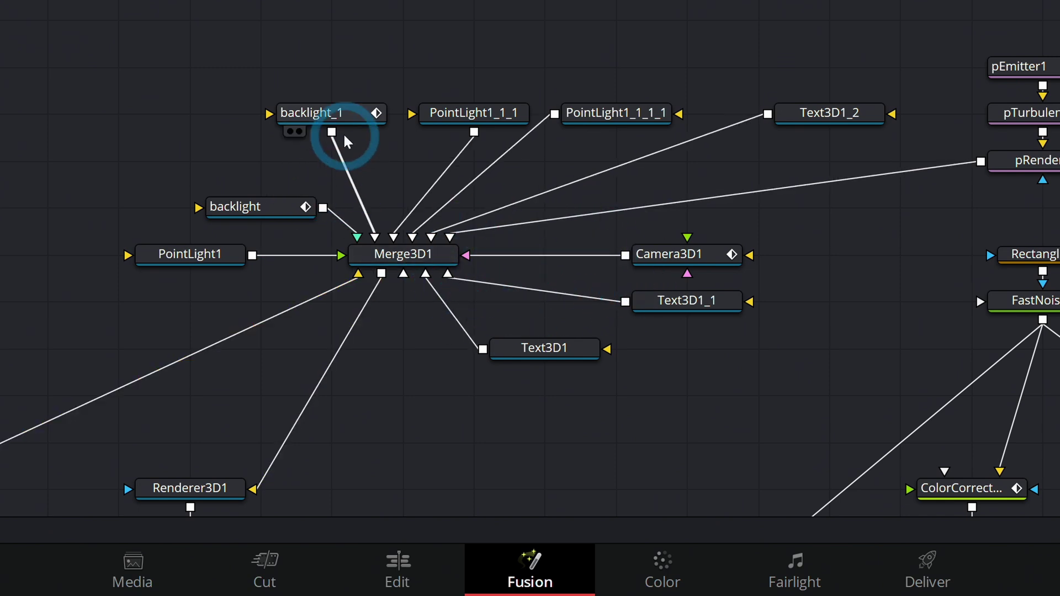
drag(436, 174, 521, 184)
drag(418, 125, 269, 85)
click(549, 127)
drag(537, 127, 268, 133)
drag(675, 126, 245, 176)
drag(326, 219, 255, 219)
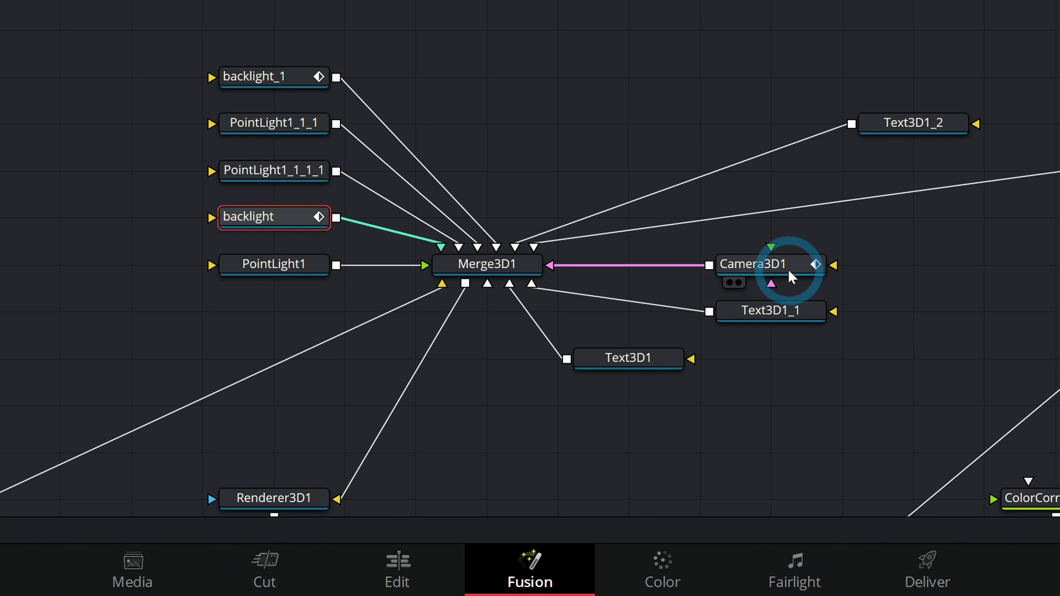
- Place Camera3D1 directly above Merge3D1 and stack Text3D1_1, Text3D1 and Text3D1_2 in a column to its right
drag(787, 268, 512, 75)
drag(769, 317, 702, 95)
drag(644, 360, 710, 139)
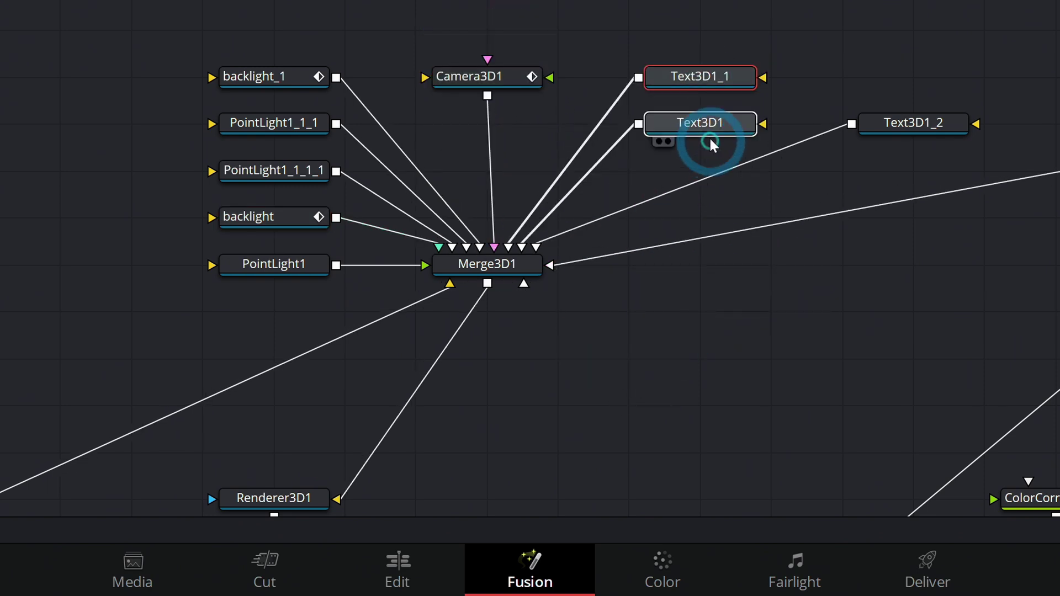
drag(894, 124, 708, 193)
- Move the particle chain so pRender1 is level with Merge3D1, and align Renderer3D1 and Merge1 directly below Merge3D1
drag(1058, 47, 1059, 187)
drag(1059, 170, 875, 258)
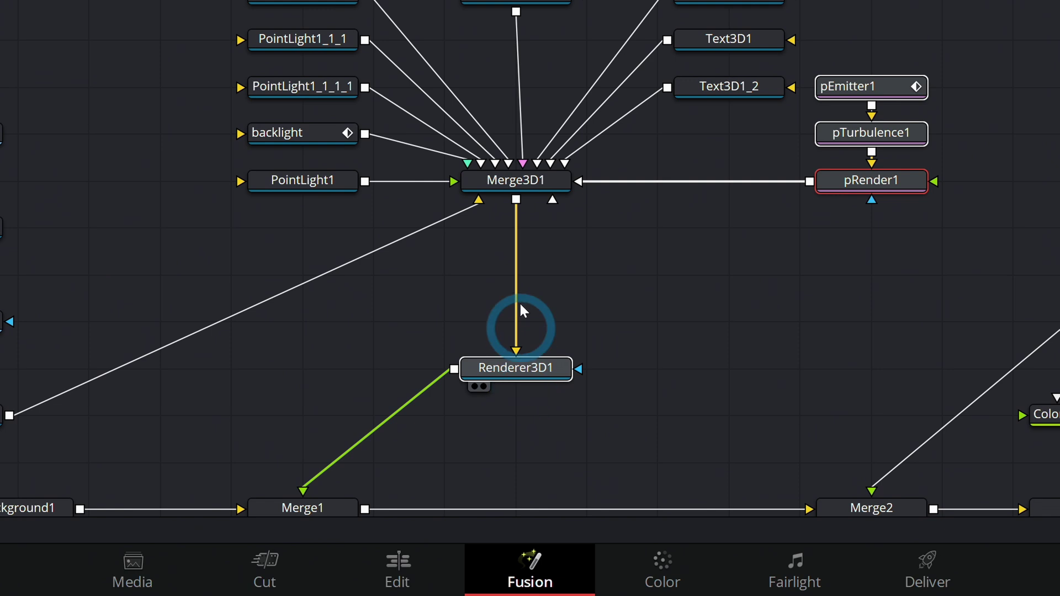
drag(522, 311, 525, 414)
drag(638, 363, 644, 247)
drag(310, 394, 525, 390)
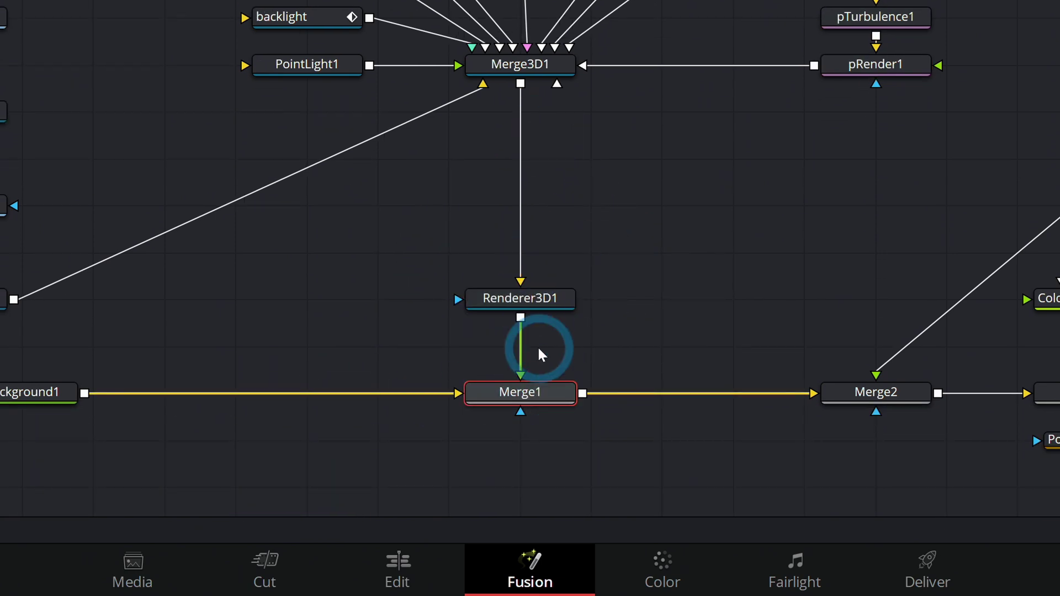
- Move Merge3D1 together with its lights, camera, text and particle nodes two grid rows down, closer to Renderer3D1
drag(966, 276, 171, 12)
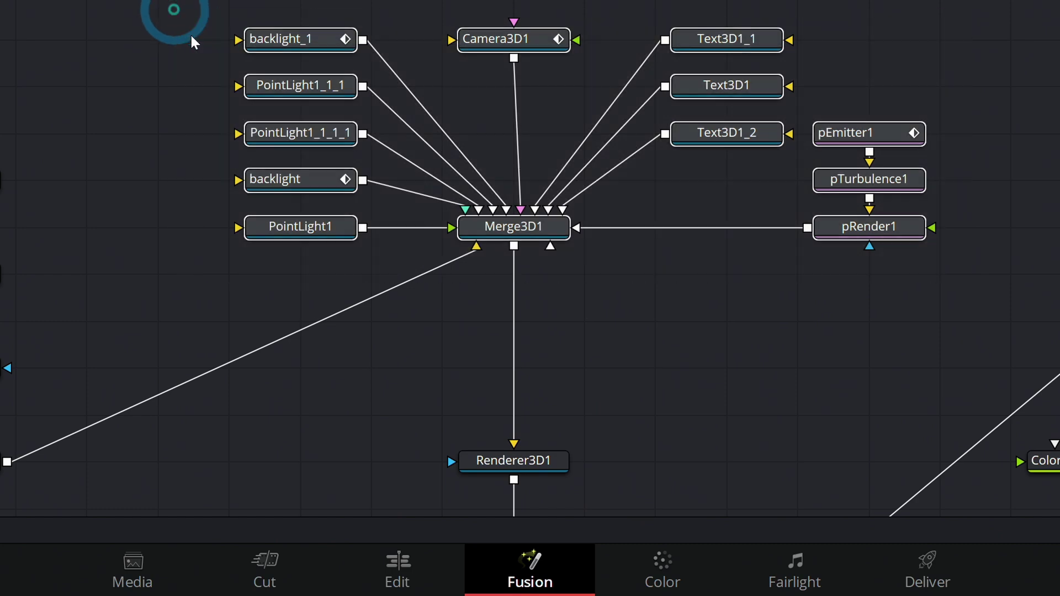
click(489, 224)
drag(489, 224, 929, 375)
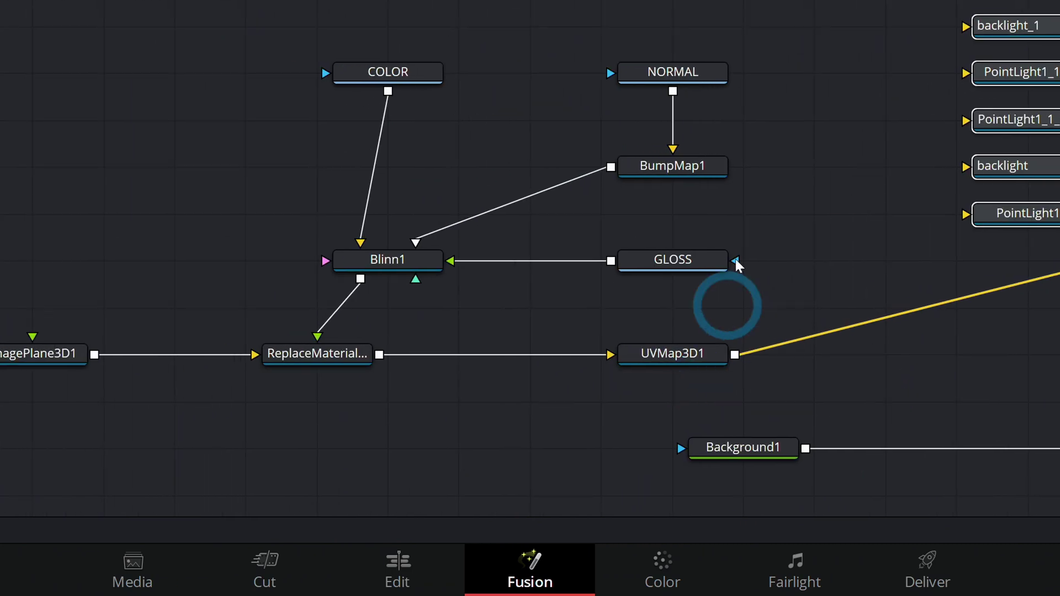
- Move the light column to the right of Merge3D1, above Merge2, and the text and particle nodes to its left
drag(738, 265, 773, 278)
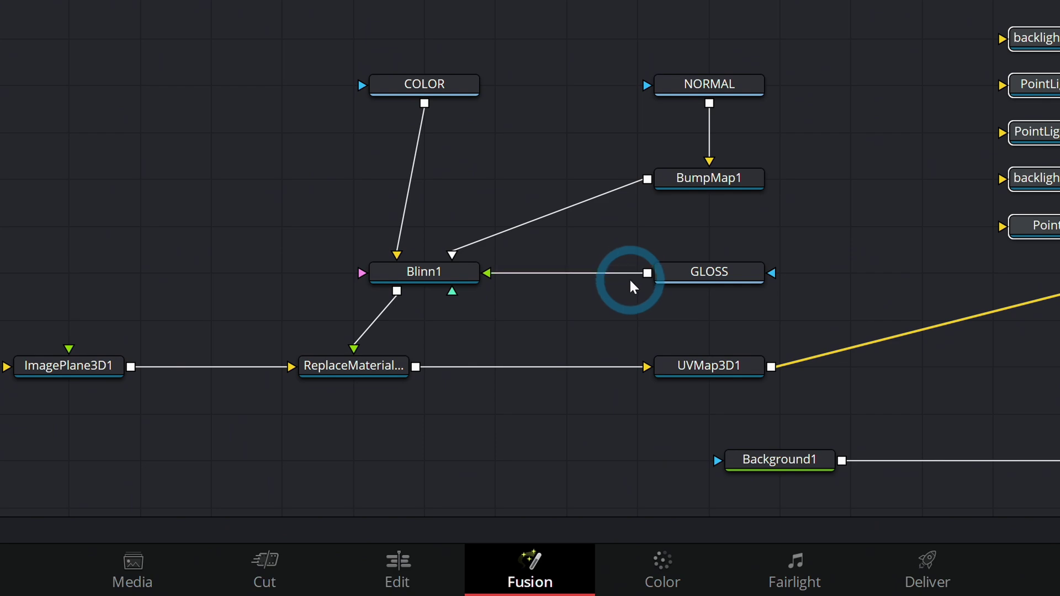
scroll(898, 239, down, 1)
drag(960, 223, 671, 236)
click(671, 236)
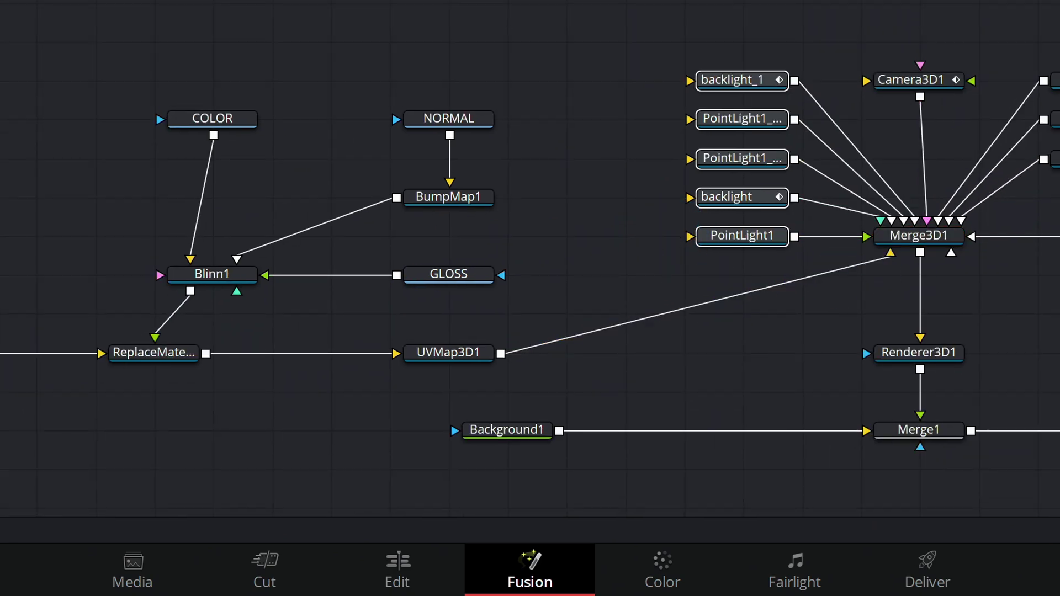
drag(1059, 241, 615, 71)
drag(669, 53, 784, 251)
drag(771, 235, 1059, 235)
drag(1016, 324, 733, 355)
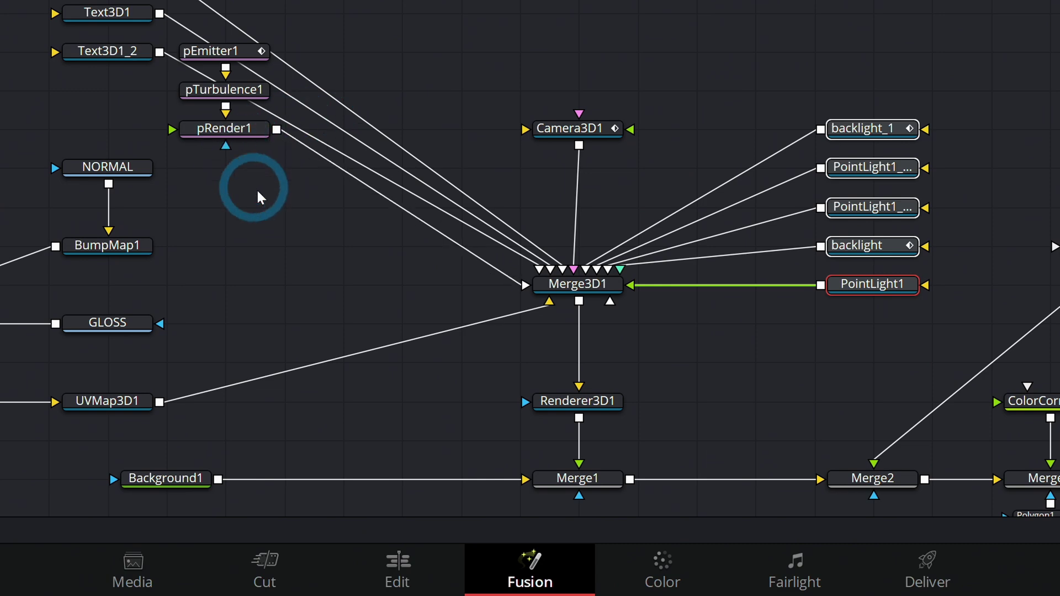
- Arrange the particle chain and the three Text3D nodes in one column left of Merge3D1, with pRender1 above Text3D1_1
drag(257, 188, 221, 28)
drag(224, 128, 342, 51)
drag(437, 105, 573, 207)
drag(264, 51, 194, 148)
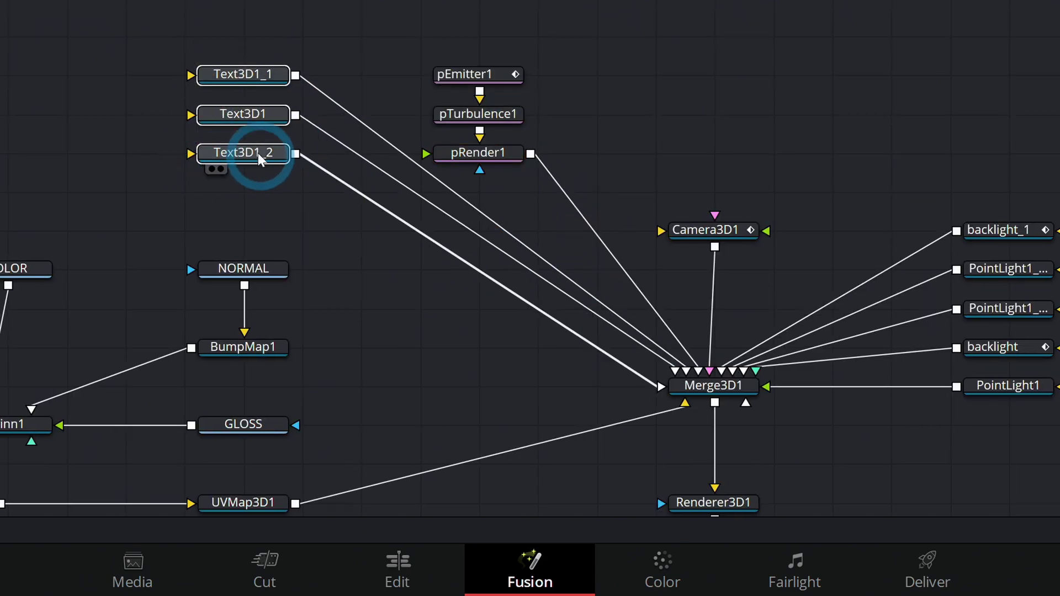
drag(258, 153, 518, 300)
drag(674, 86, 747, 1)
- Place UVMap3D1 below the Text3D column and line up ImagePlane3D1 and ReplaceMaterial in its row
drag(309, 308, 536, 238)
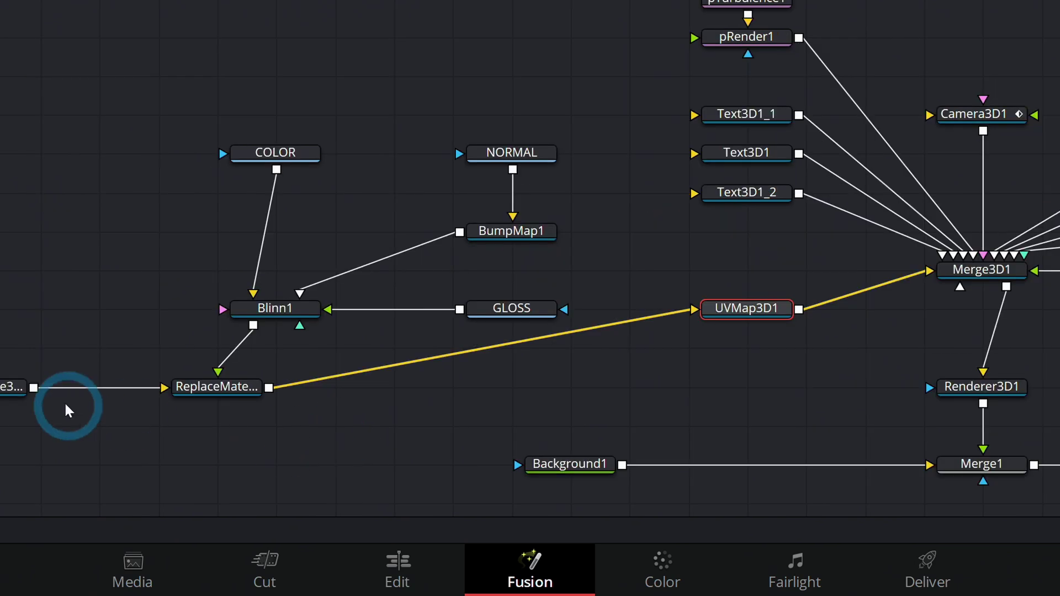
drag(324, 408, 442, 397)
drag(347, 385, 427, 309)
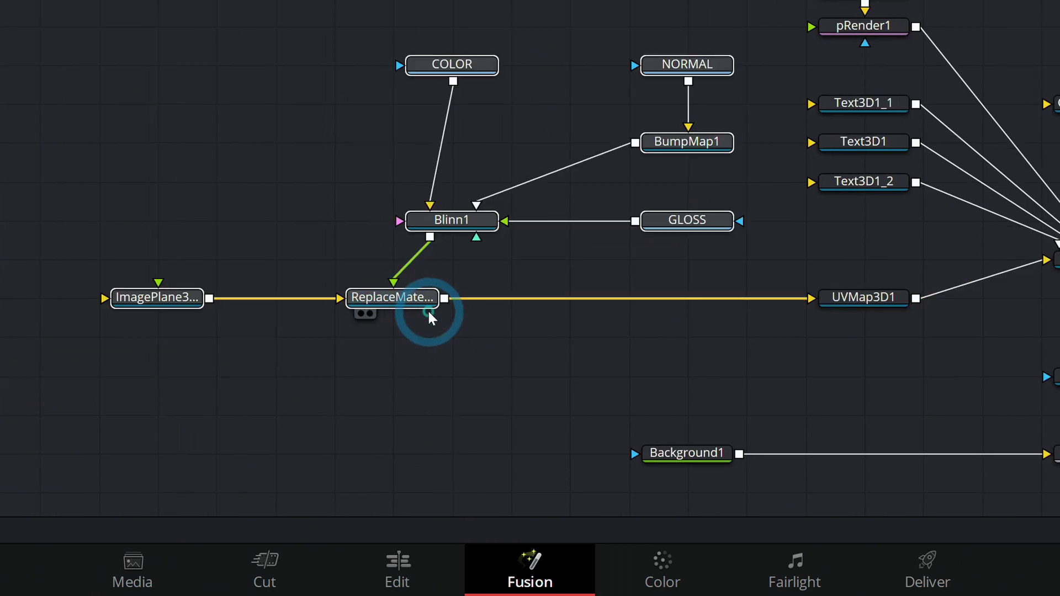
click(411, 310)
drag(406, 310, 456, 310)
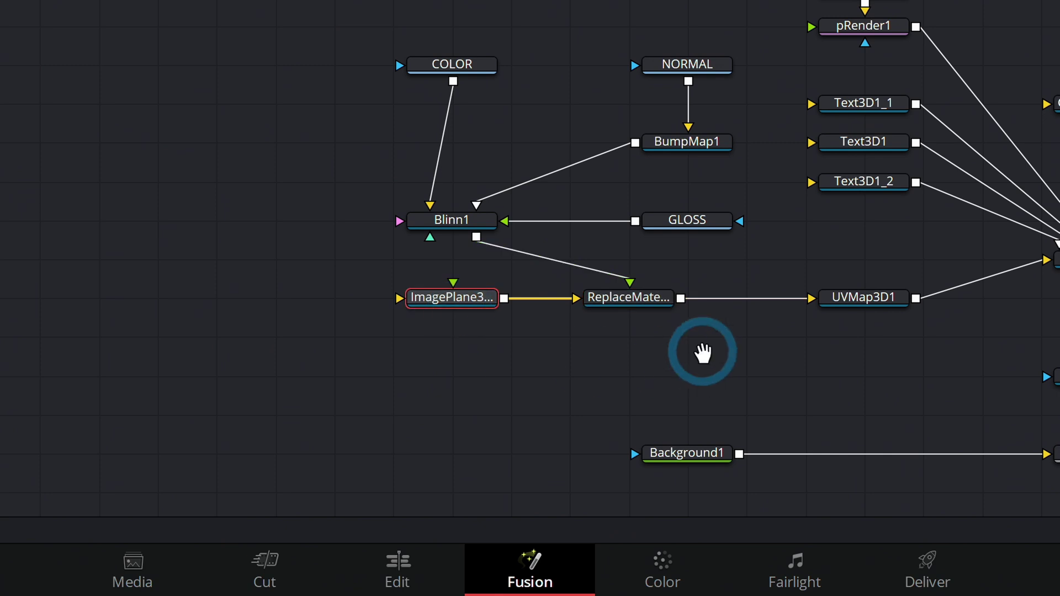
- Place Blinn1 directly above ReplaceMaterial and group COLOR above it, NORMAL and BumpMap1 to its left, and GLOSS to its upper right
drag(702, 351, 499, 396)
drag(194, 217, 225, 216)
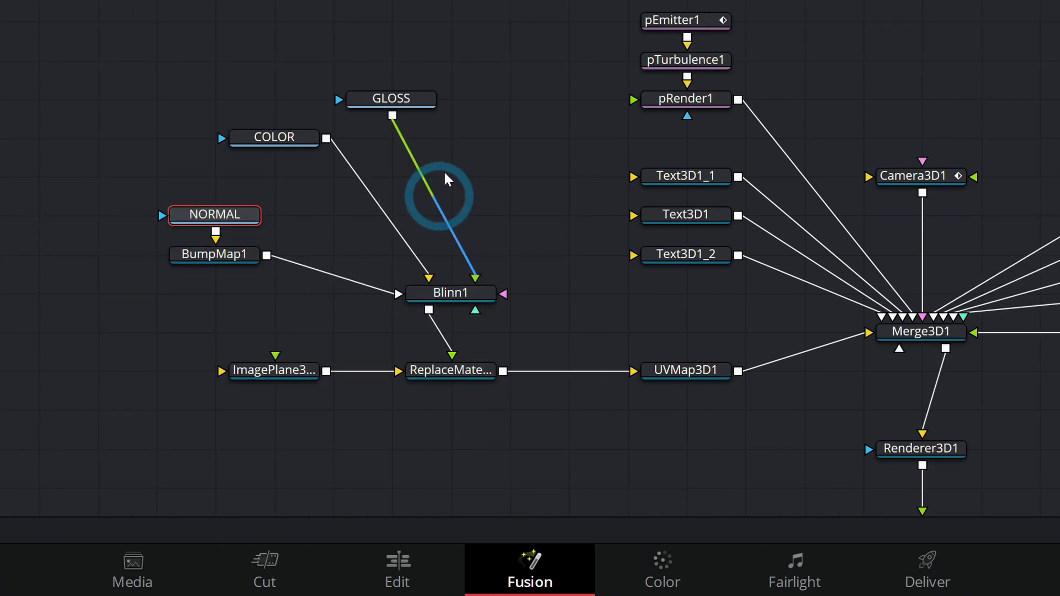
drag(397, 102, 510, 157)
drag(300, 137, 391, 104)
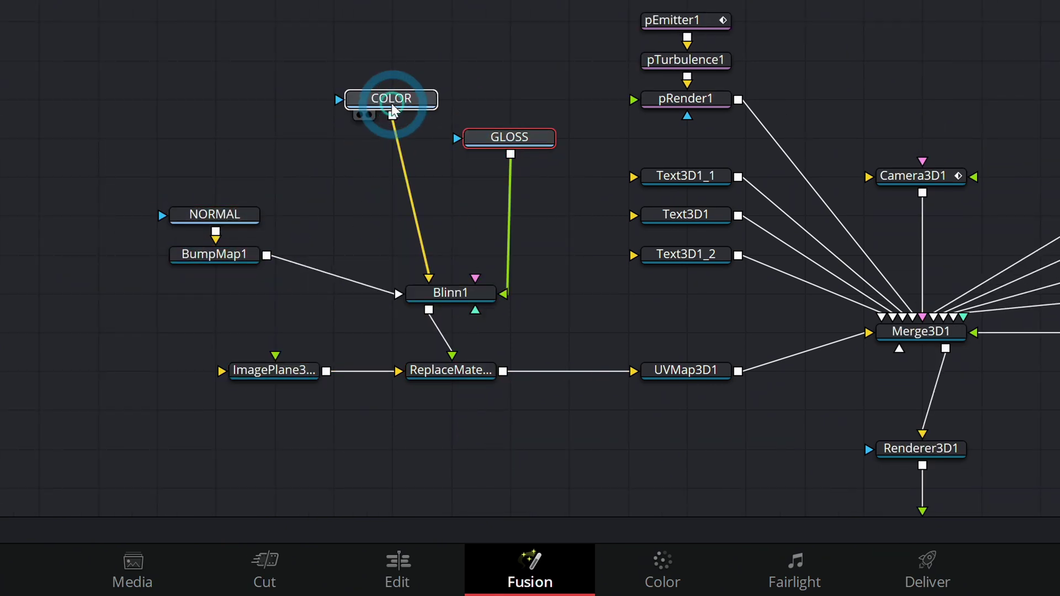
drag(509, 139, 510, 178)
drag(262, 330, 188, 213)
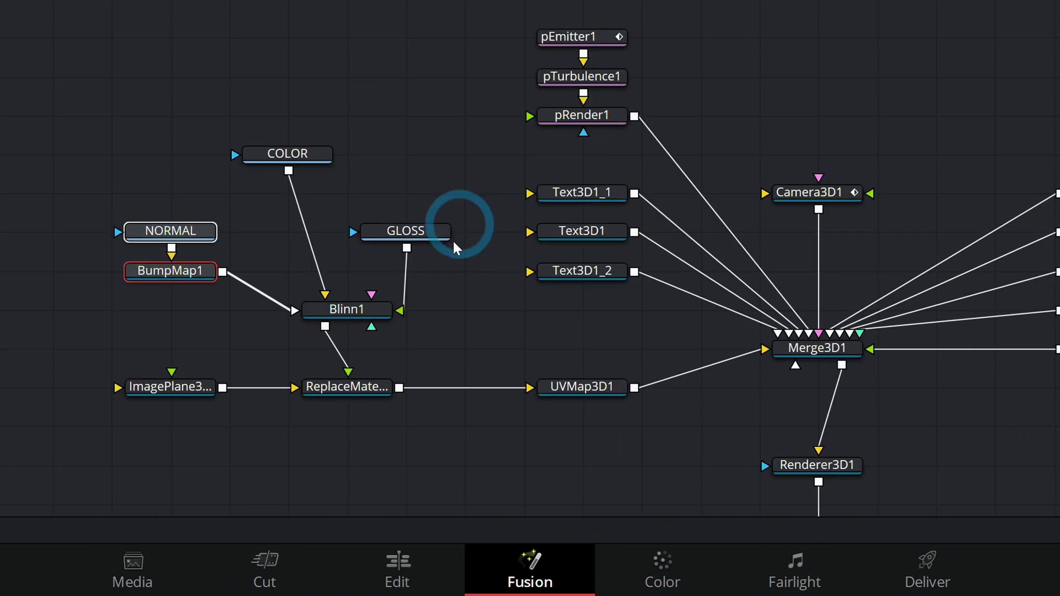
drag(485, 324, 460, 303)
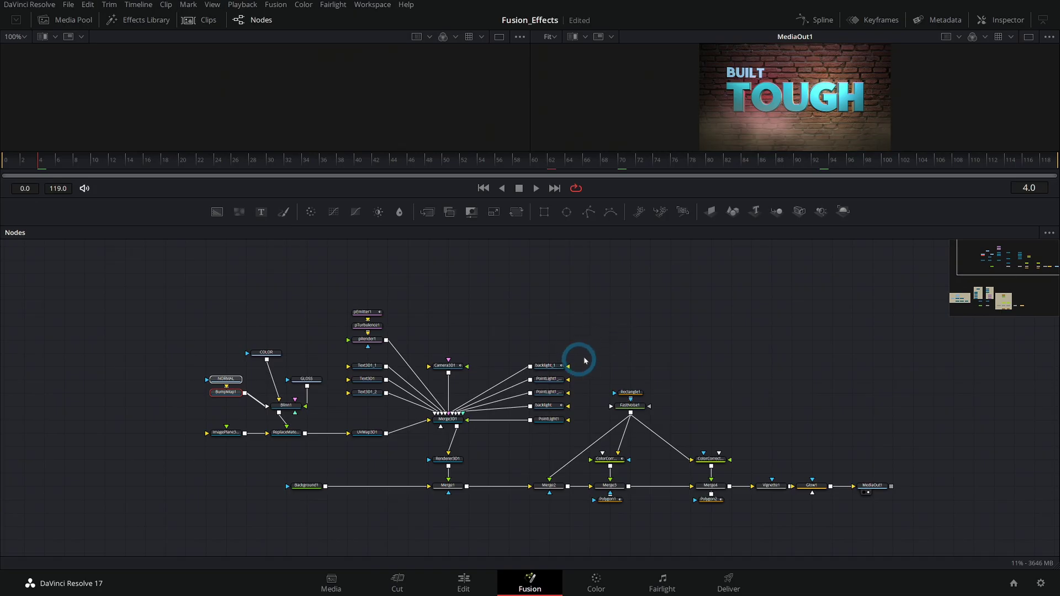
- Examine the reorganised node tree, from the material branch through Merge3D1 and the lights to the main merge row
scroll(585, 361, up, 2)
drag(608, 389, 584, 392)
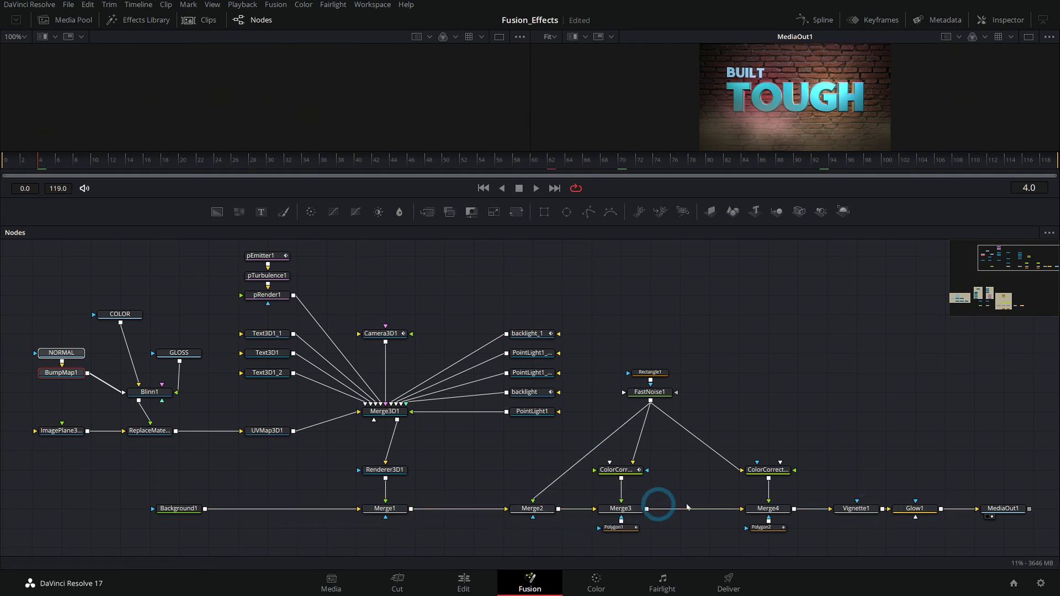
scroll(606, 460, up, 3)
drag(688, 532, 564, 479)
scroll(617, 473, up, 2)
key(ctrl+f)
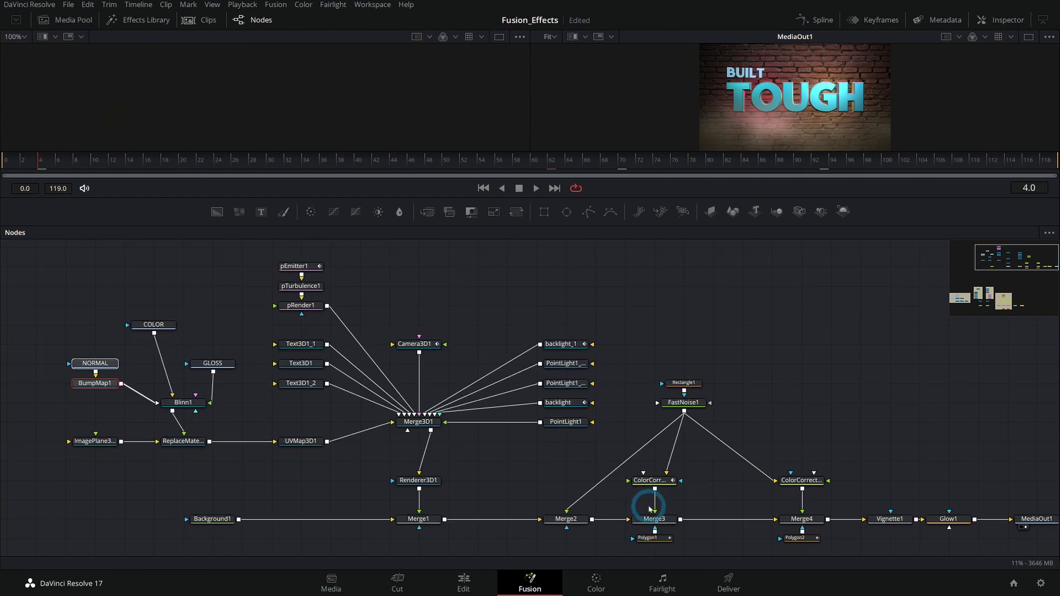
drag(522, 473, 608, 480)
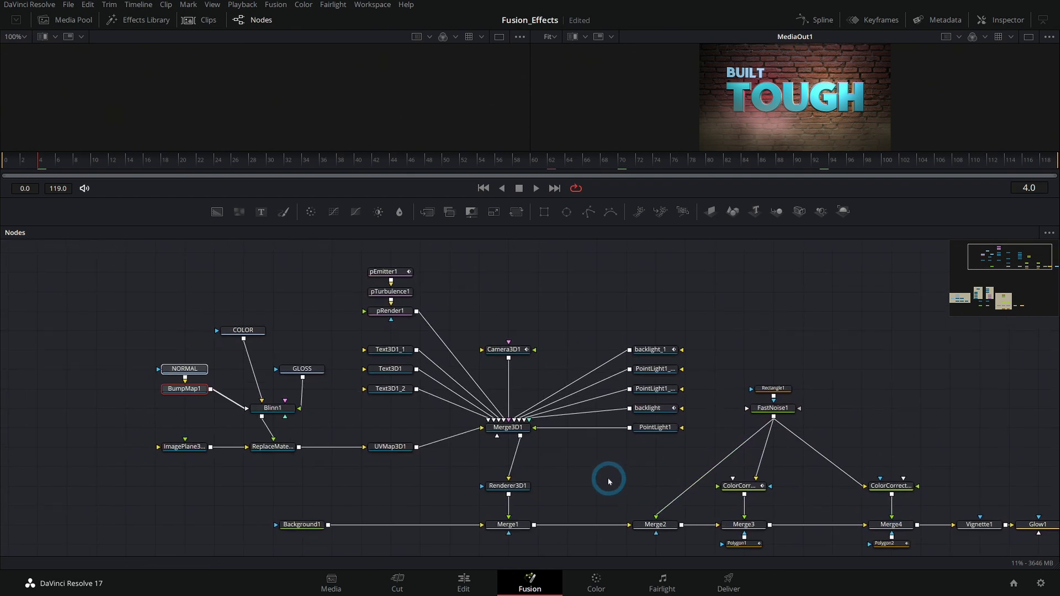
drag(445, 475, 457, 456)
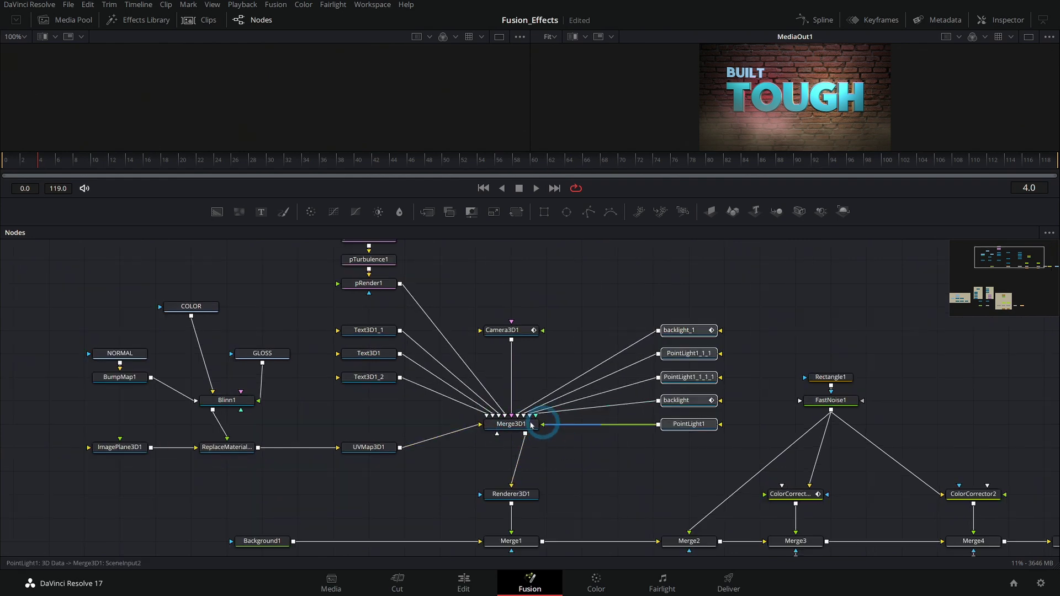
scroll(623, 454, down, 1)
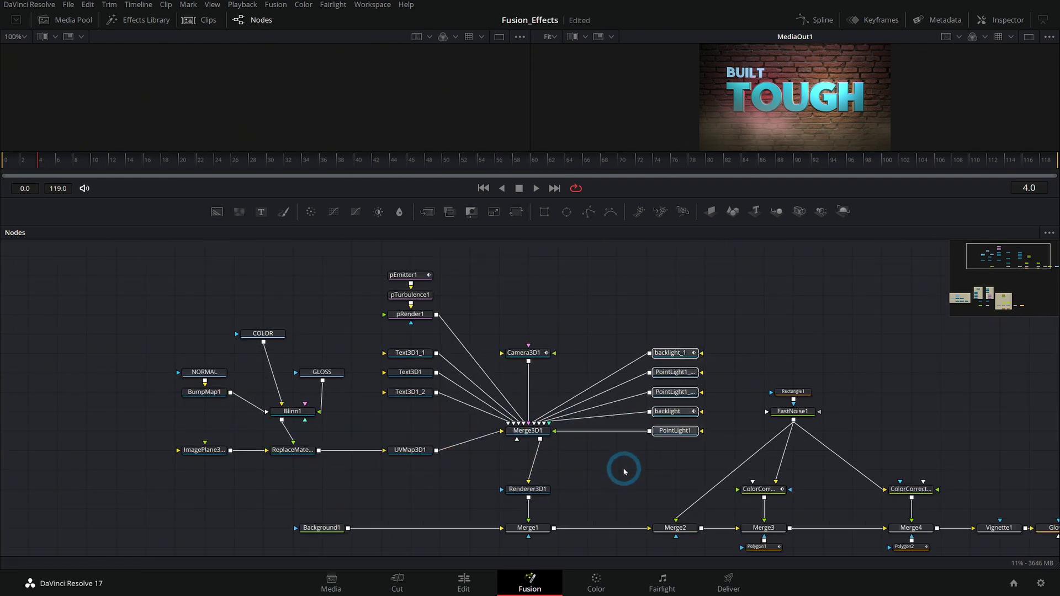
scroll(660, 467, down, 1)
drag(567, 467, 556, 465)
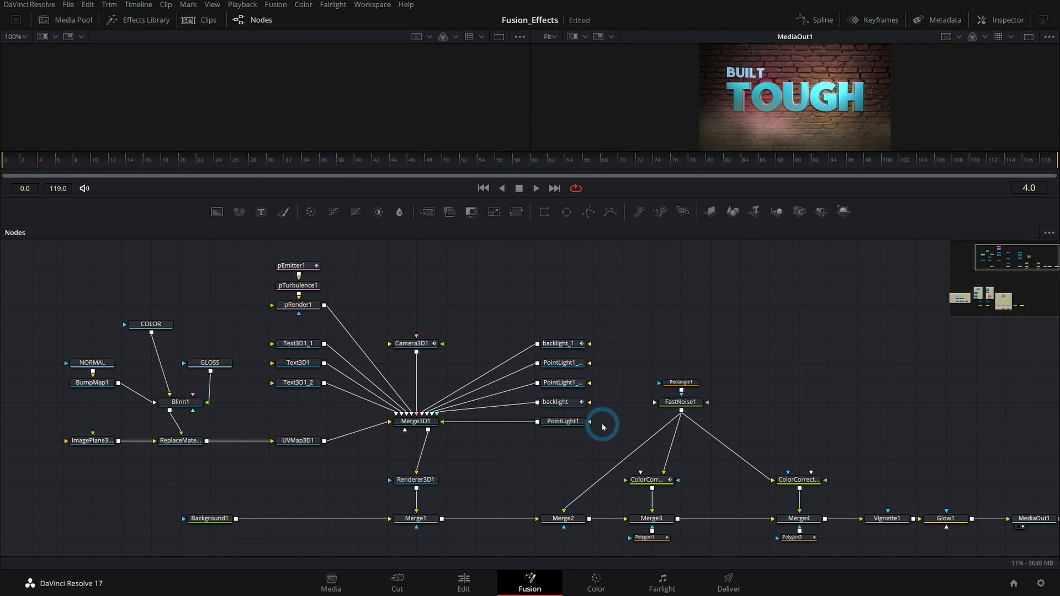
- Add an Underlay behind the five light nodes and move it together with the lights up one grid row
drag(611, 315, 529, 445)
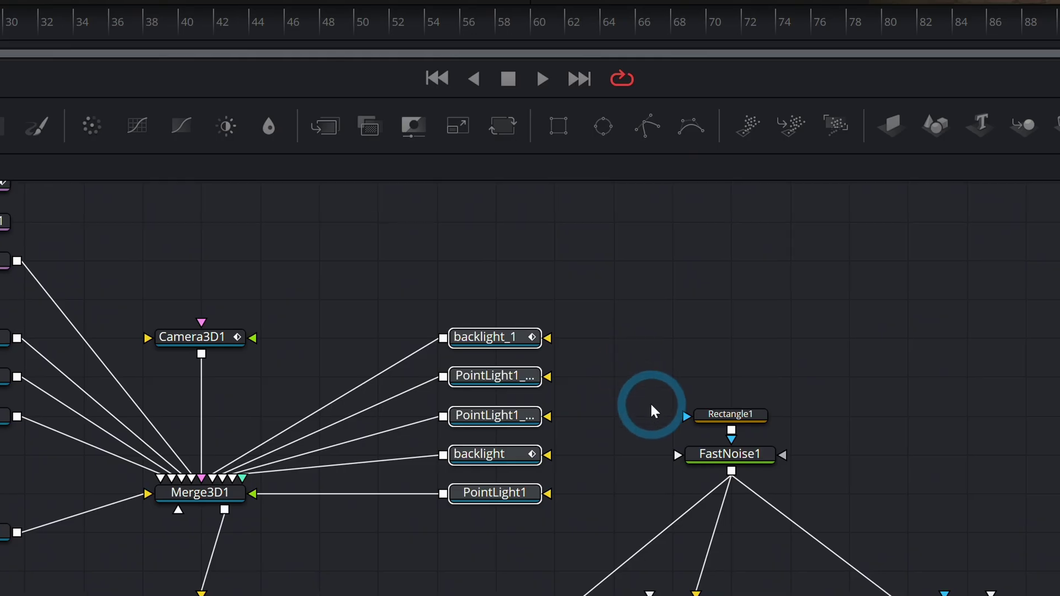
key(shift+space)
click(571, 491)
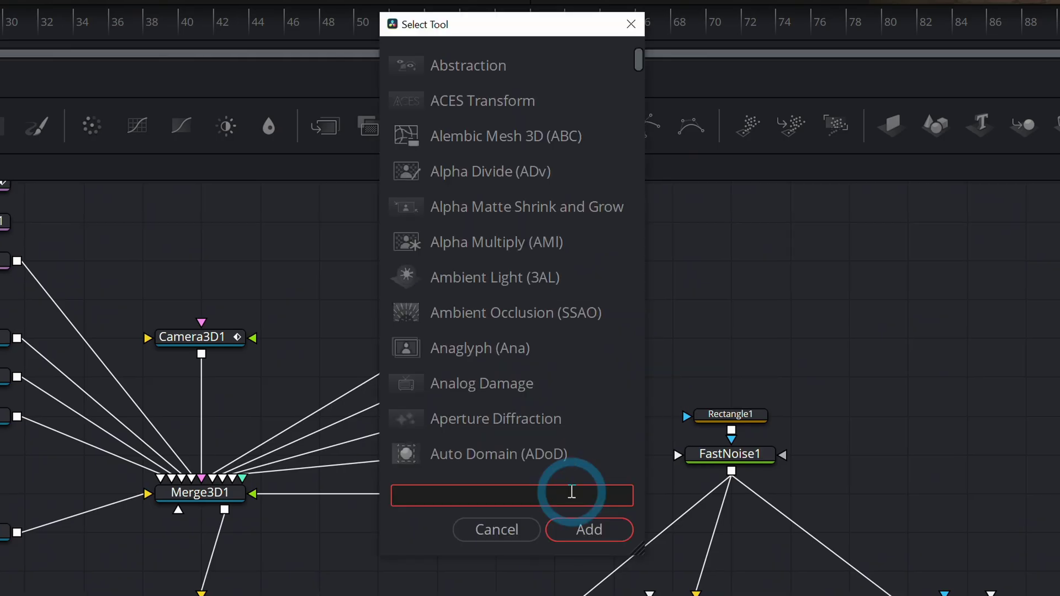
text(und)
drag(532, 23, 780, 66)
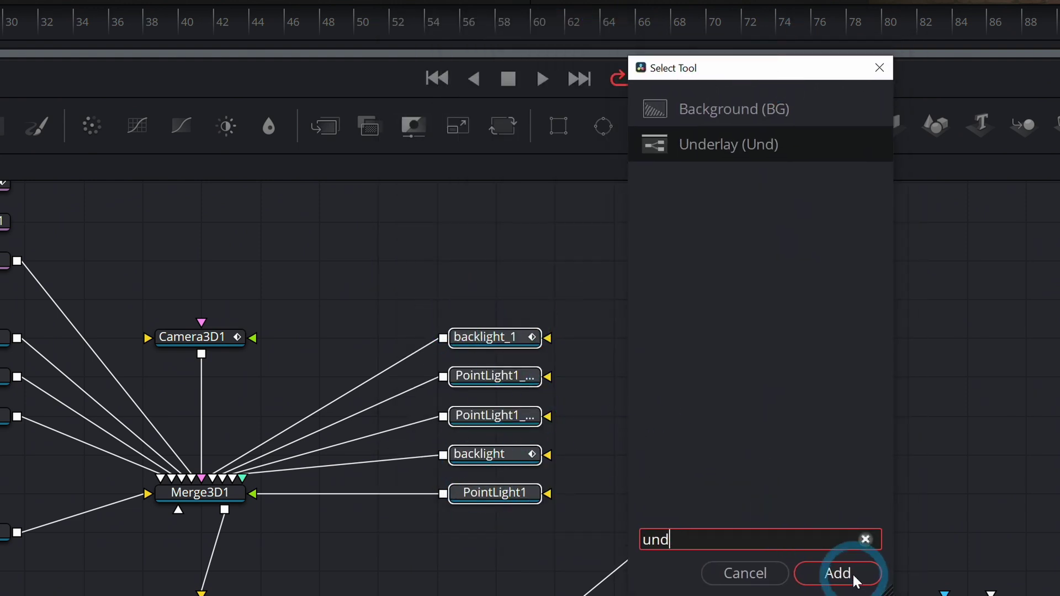
click(838, 573)
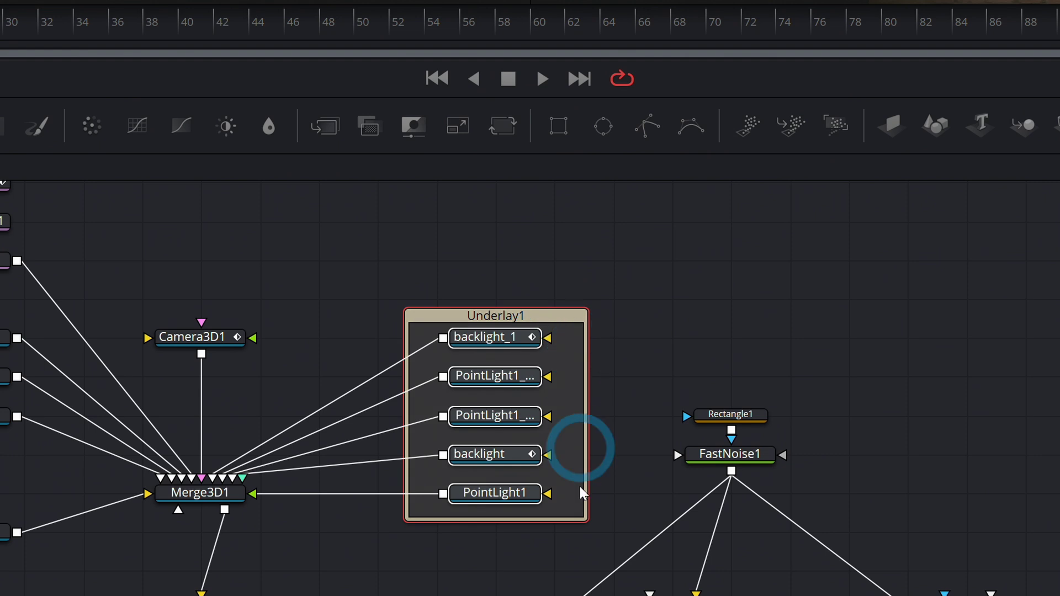
click(629, 279)
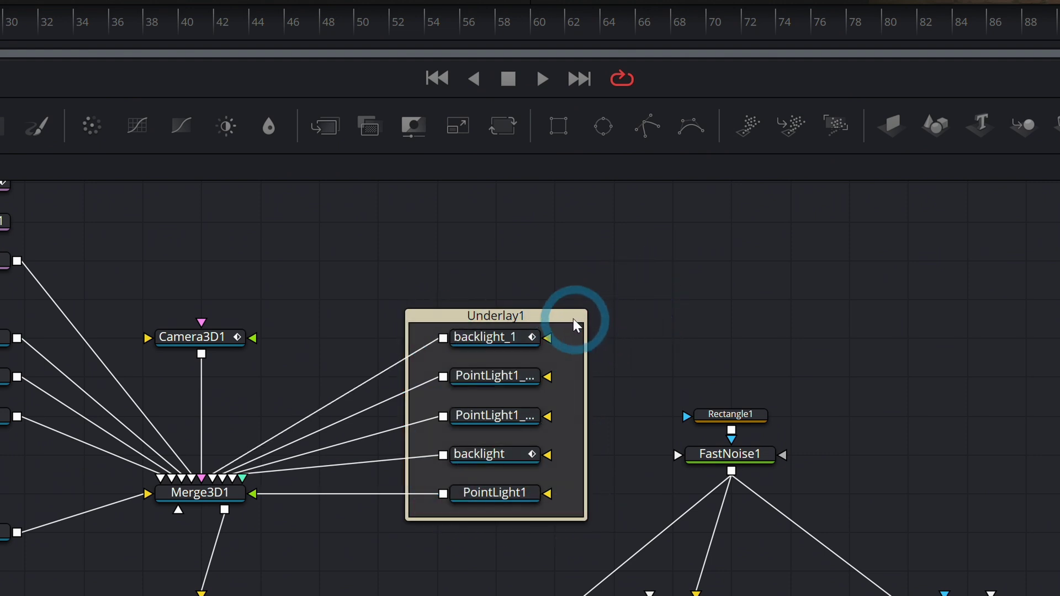
drag(574, 323, 557, 279)
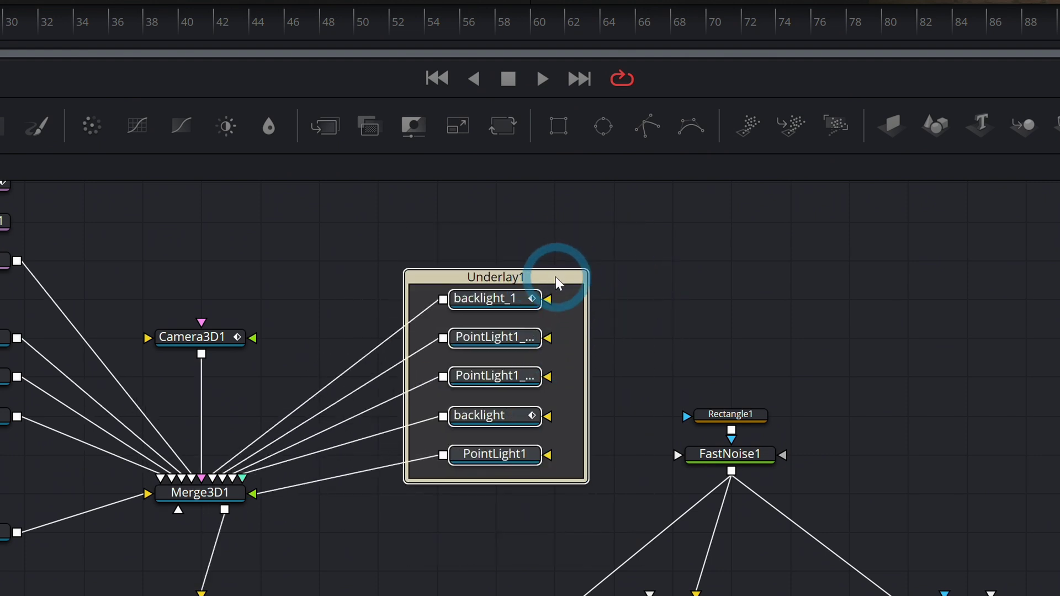
click(674, 245)
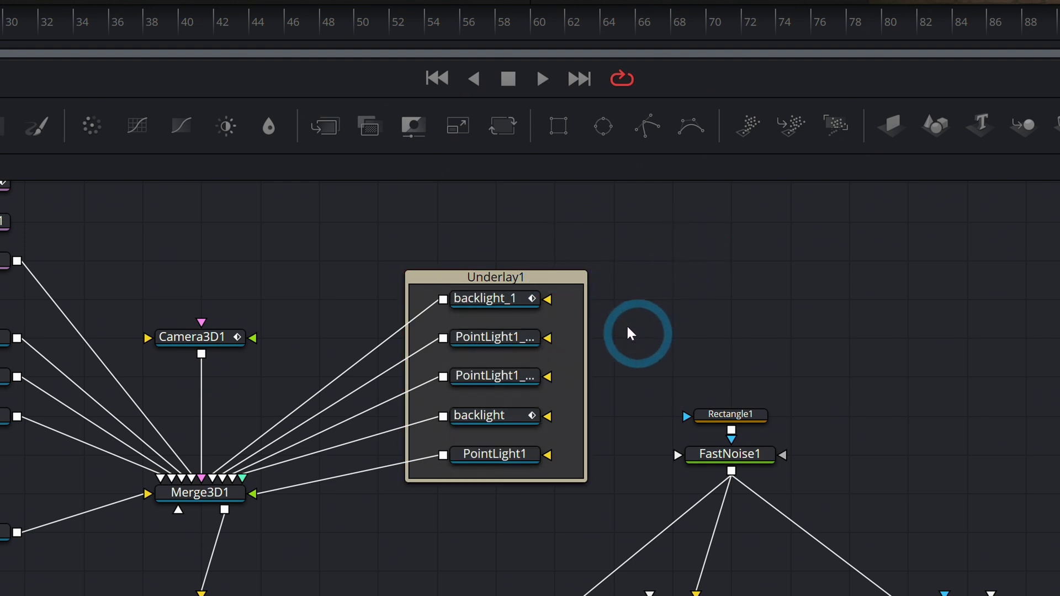
- Rename the Underlay behind the light nodes as Lights
click(572, 280)
drag(571, 280, 561, 307)
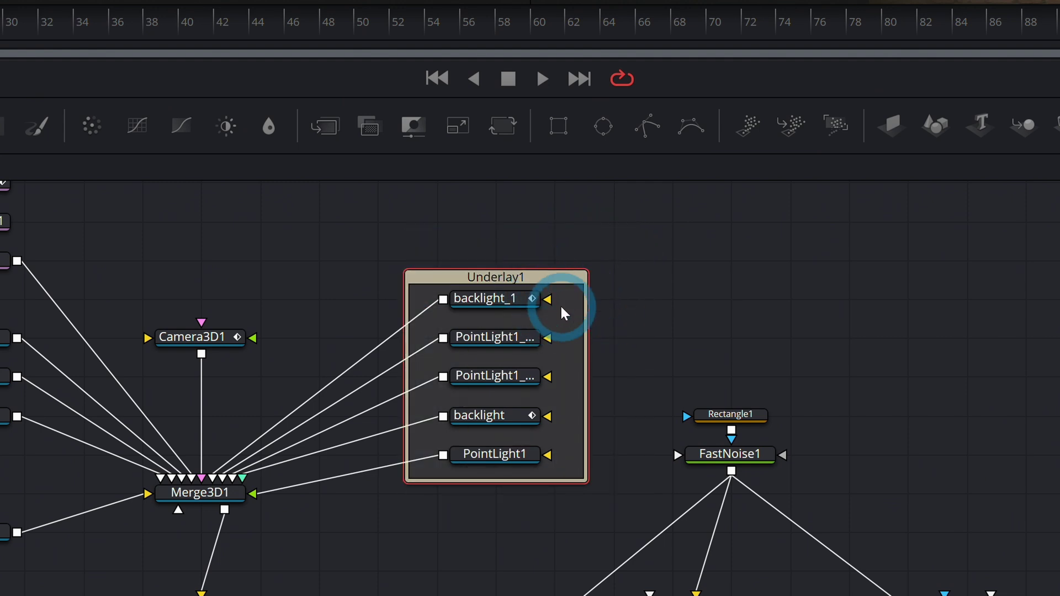
key(F2)
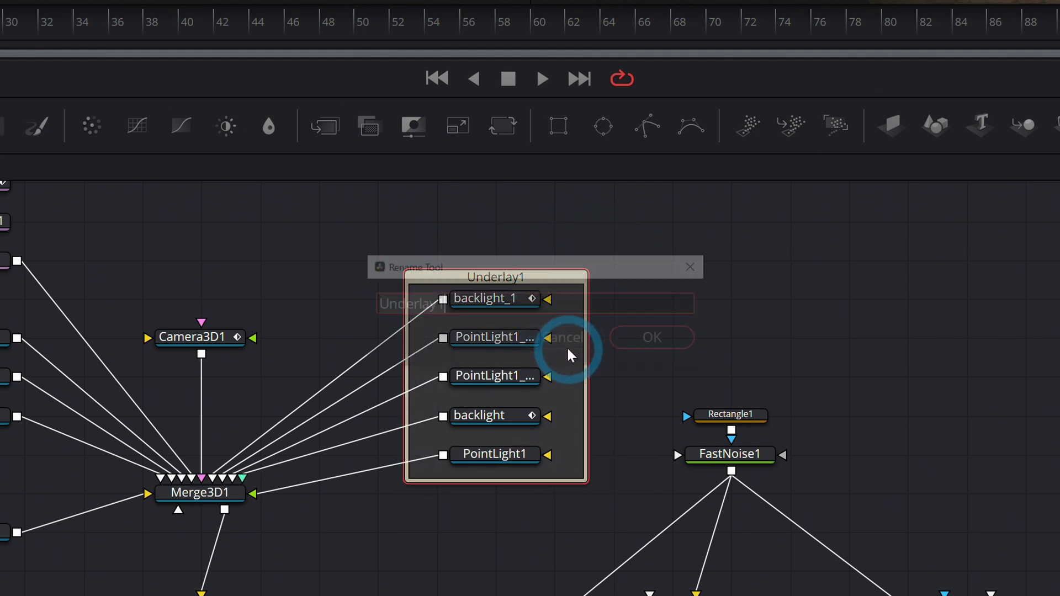
key(BackSpace)
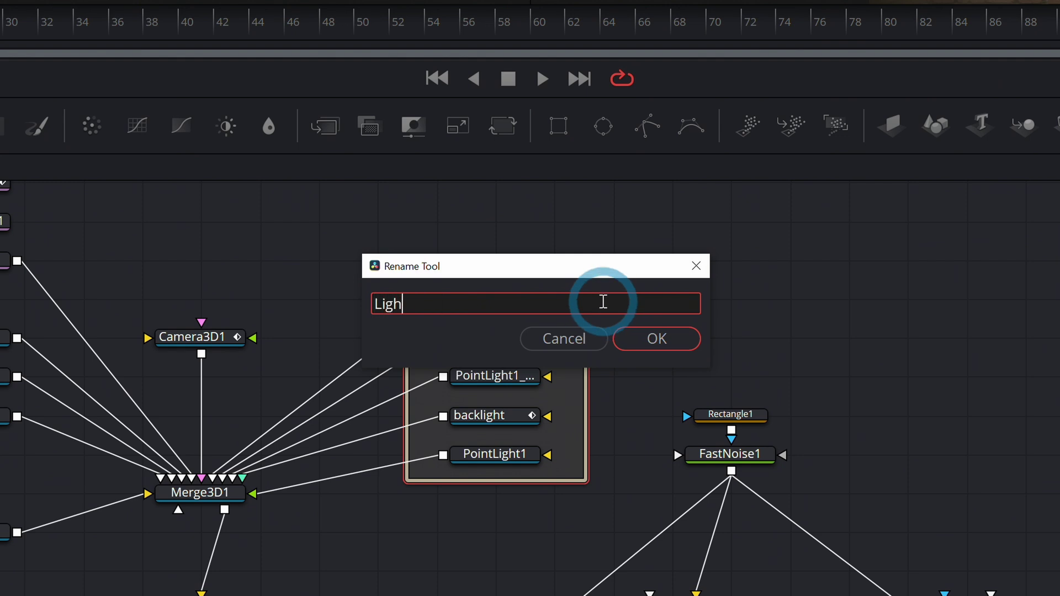
key(Return)
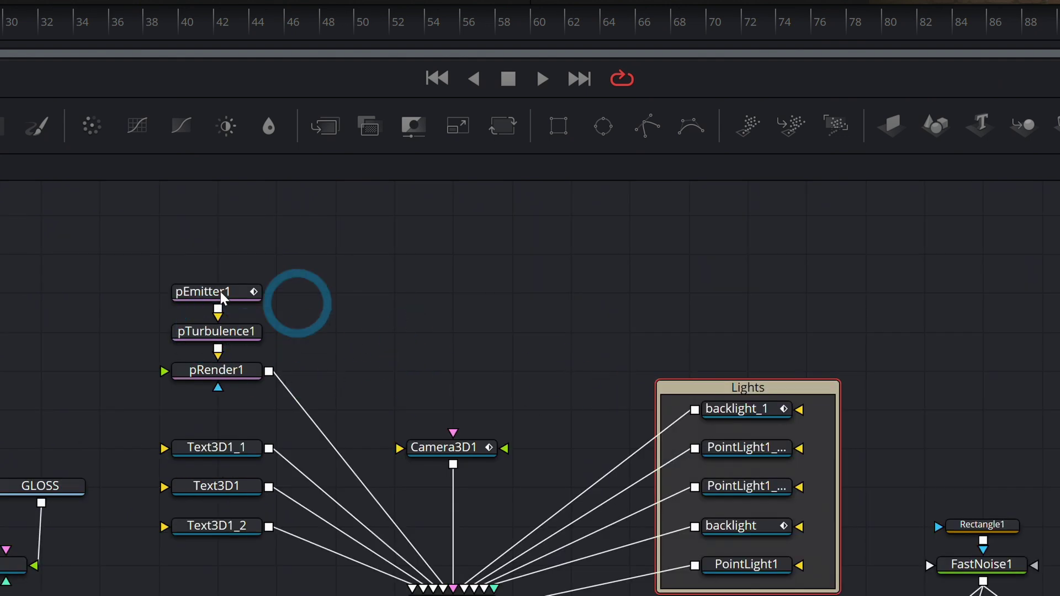
- Add an Underlay behind pEmitter1, pTurbulence1 and pRender1 and rename it Particles
drag(113, 235, 313, 402)
key(shift+space)
text(und)
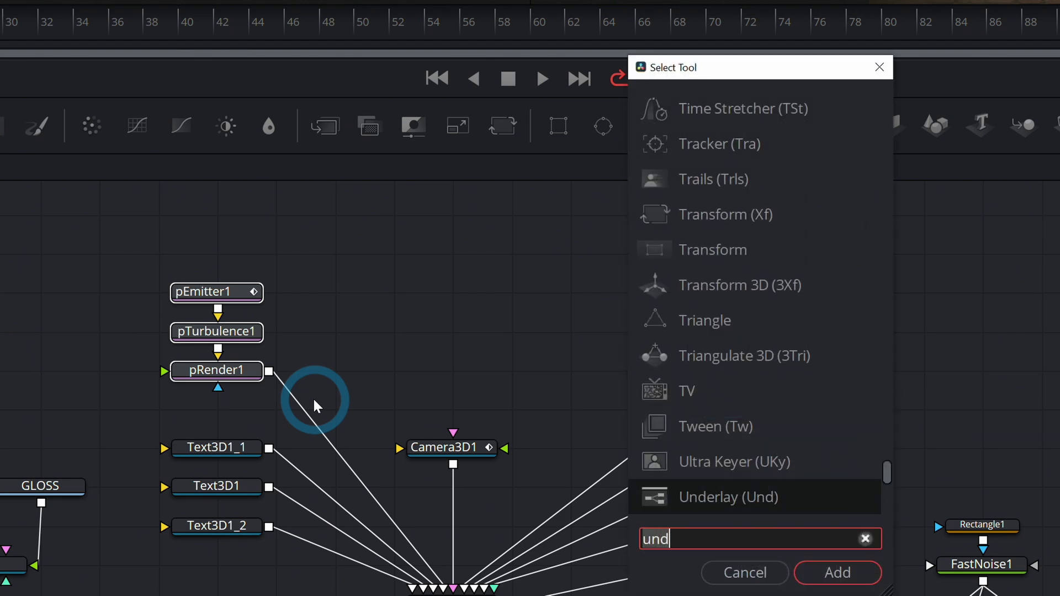
key(Return)
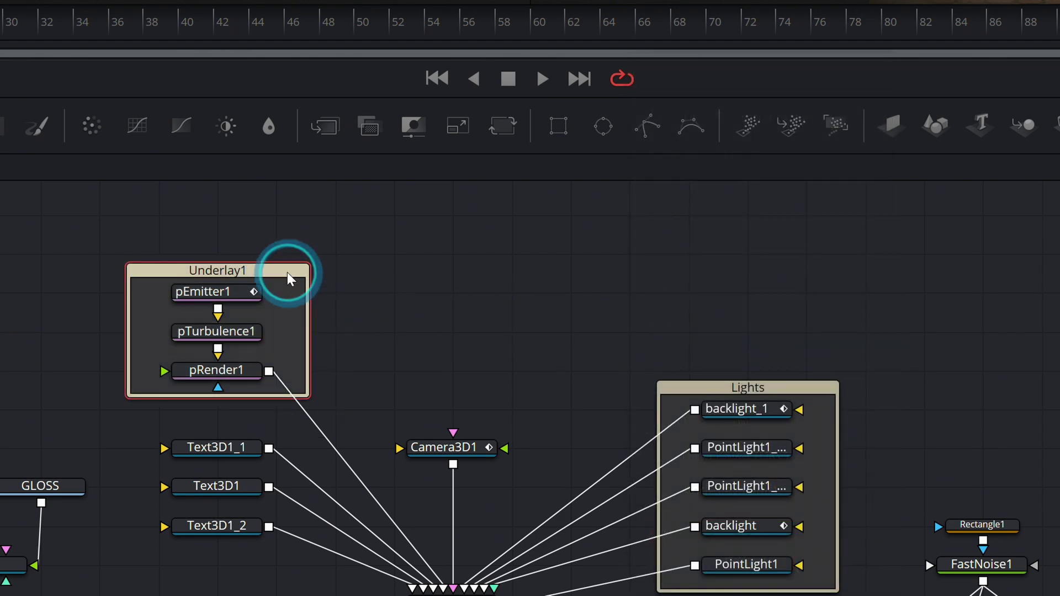
key(F2)
text(Pa)
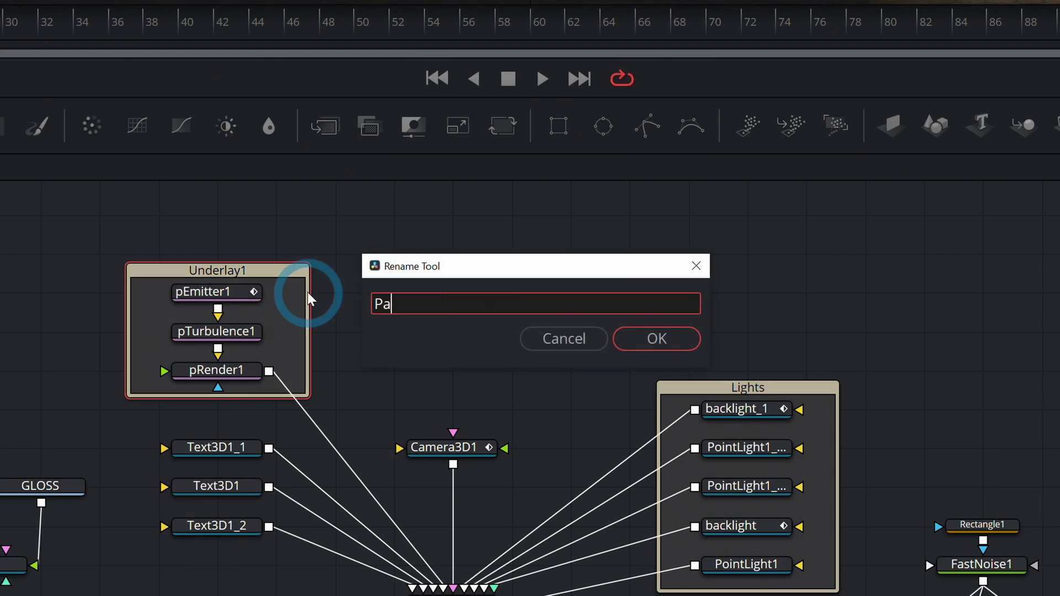
text(rticles)
key(Return)
- Add an Underlay behind the wall material branch, enclosing COLOR, NORMAL, BumpMap1, GLOSS, Blinn1, ImagePlane3D1, ReplaceMaterial3D1 and UVMap3D1
drag(303, 481, 508, 473)
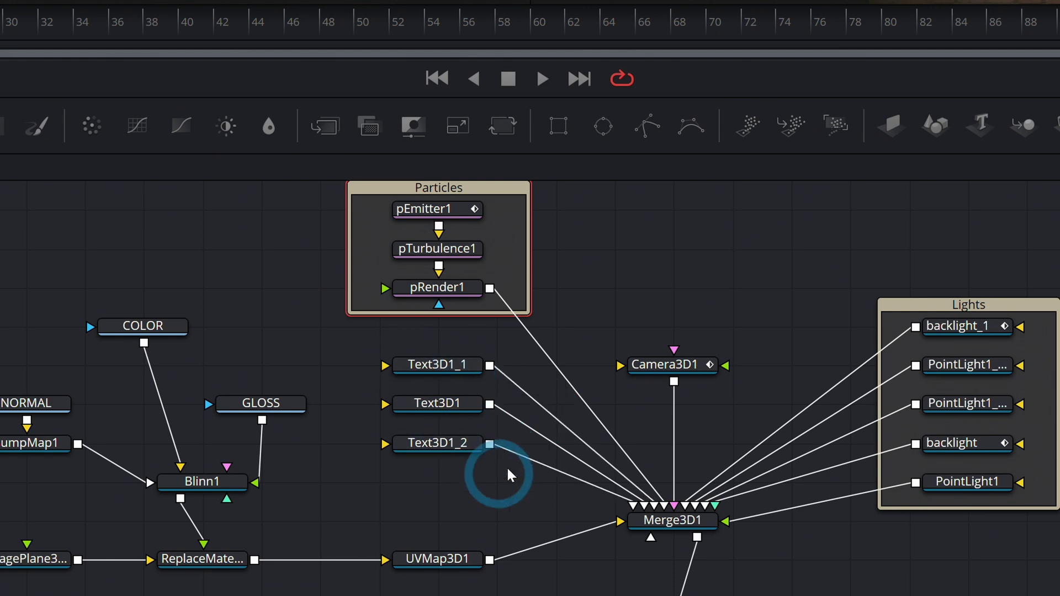
drag(507, 511, 456, 525)
drag(1, 281, 243, 595)
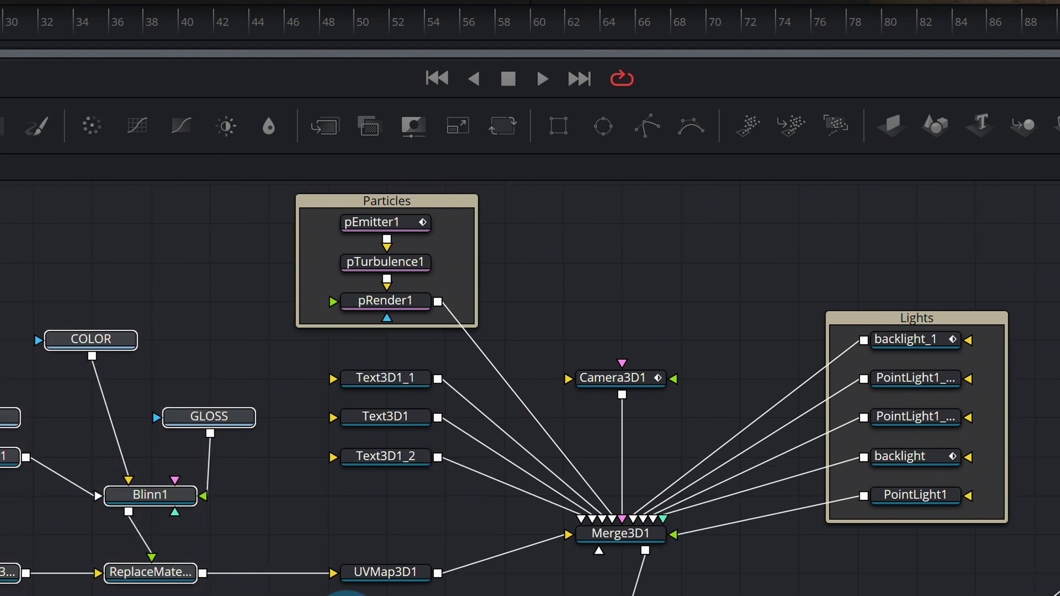
drag(395, 573, 334, 574)
drag(2, 272, 280, 589)
drag(341, 575, 166, 575)
drag(108, 231, 654, 581)
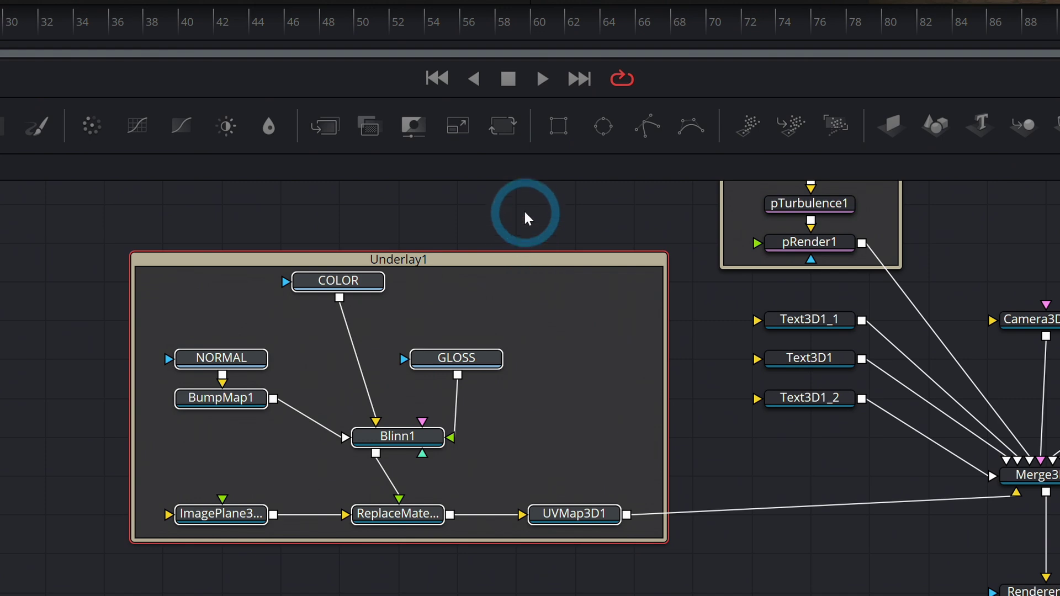
- Rename the Underlay behind the material branch as BrickWall and tighten its upper edge around COLOR, lowered by one grid row
click(534, 259)
key(F2)
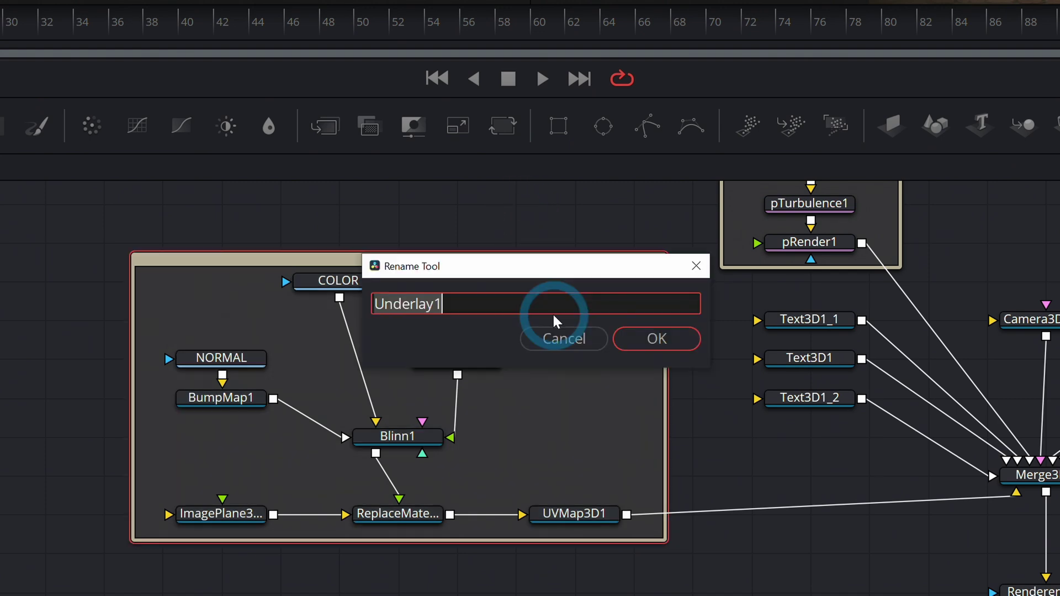
text(BrickWall)
key(Return)
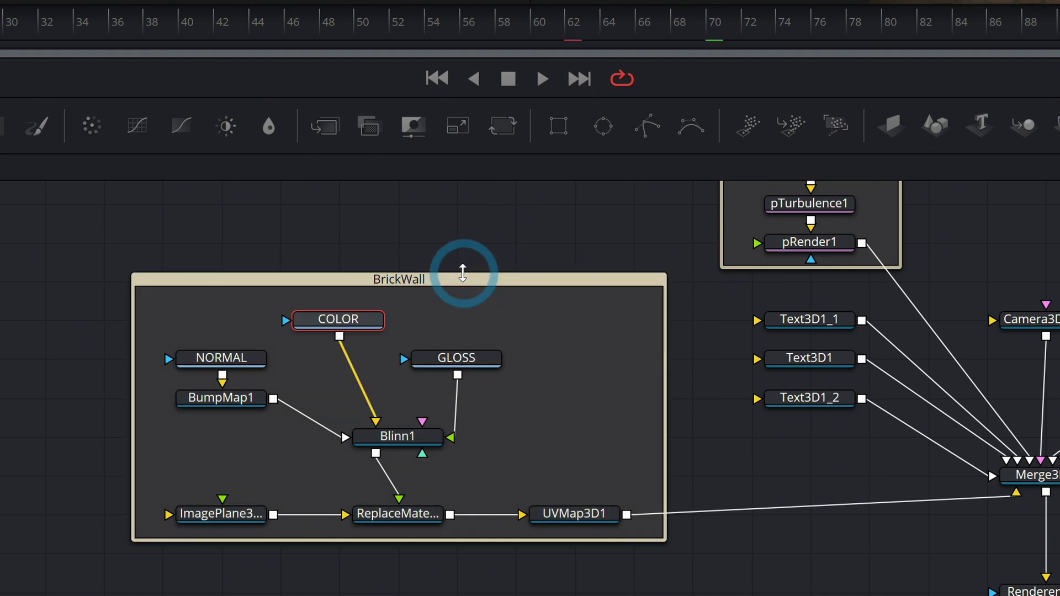
click(217, 526)
click(336, 547)
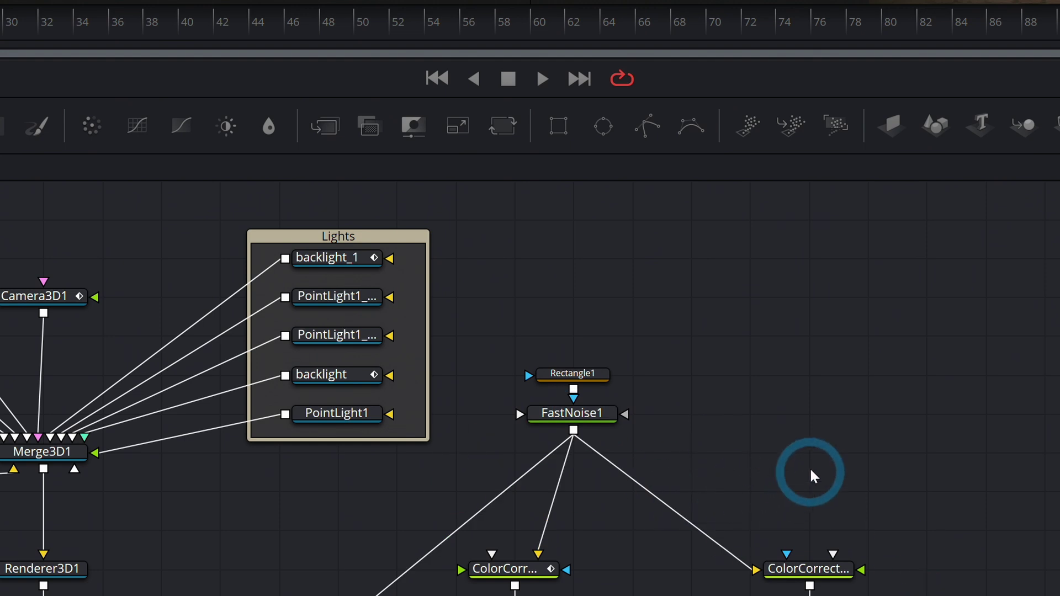
- Add an Underlay behind Rectangle1 and FastNoise1 and rename it Fog
drag(810, 473, 764, 373)
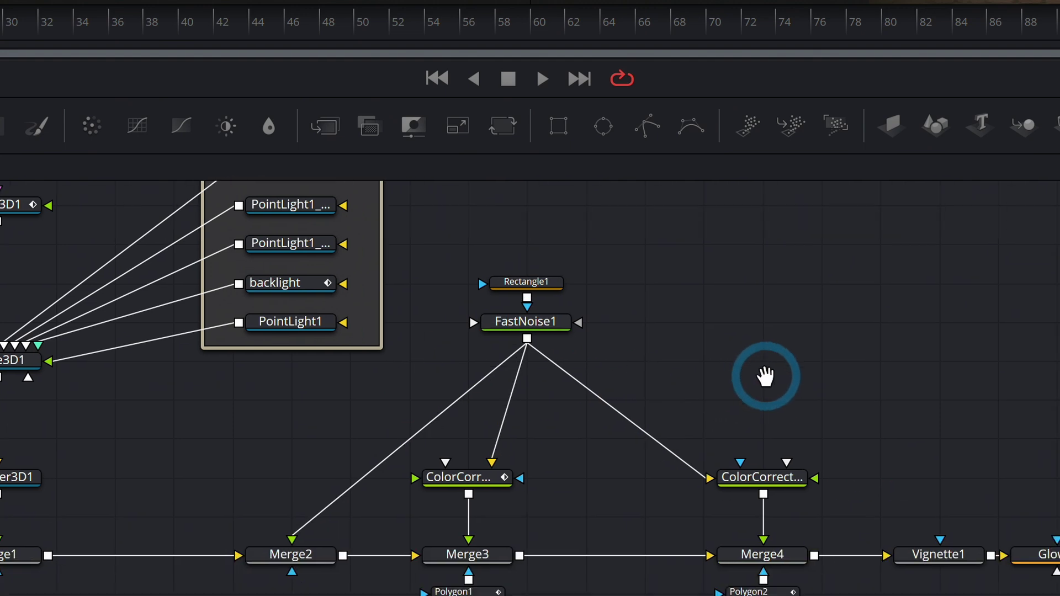
click(508, 326)
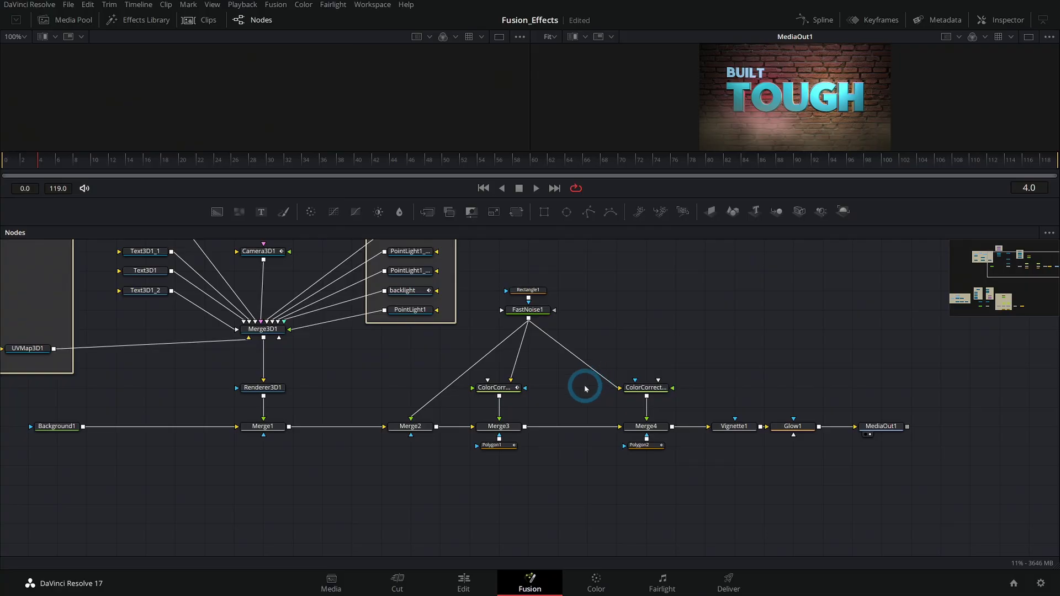
key(shift+space)
text(und)
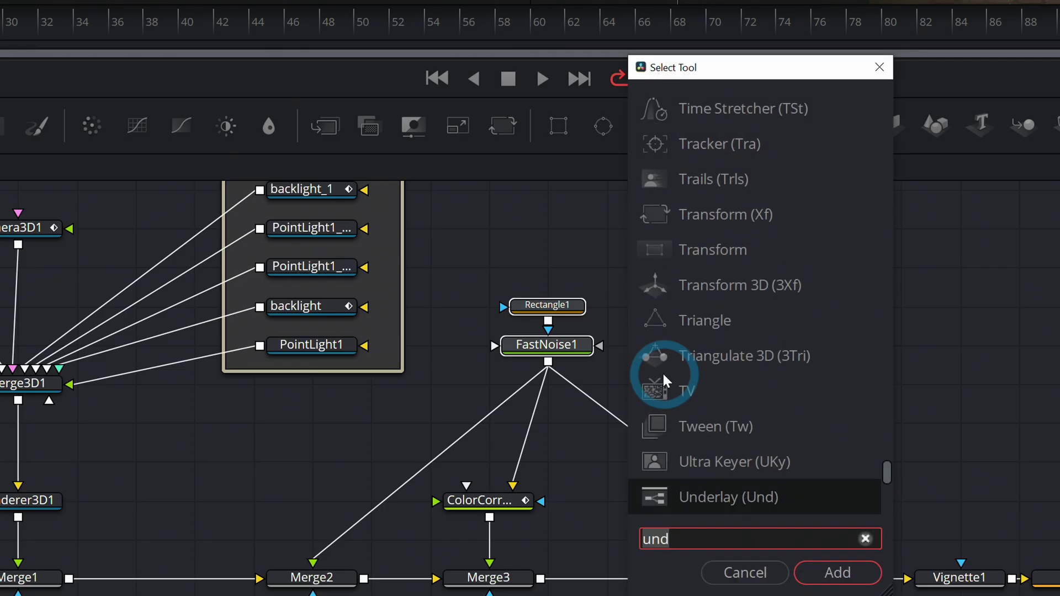
key(Return)
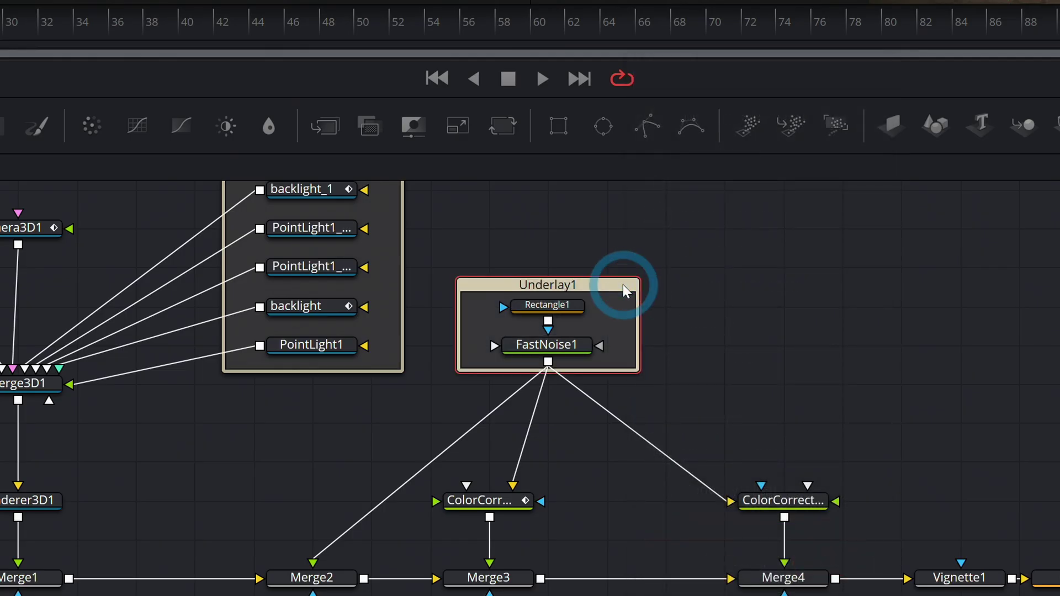
double_click(623, 284)
text(Fog)
key(Return)
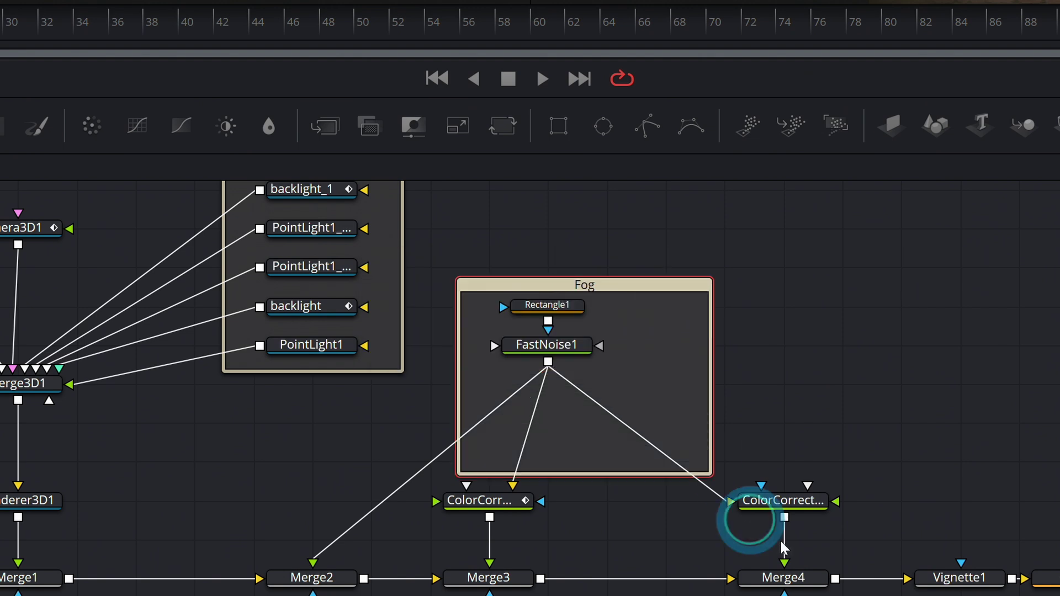
- Enlarge the Fog Underlay to enclose Merge2, Merge3, Merge4, both color correctors and their polygon masks
drag(748, 515, 876, 595)
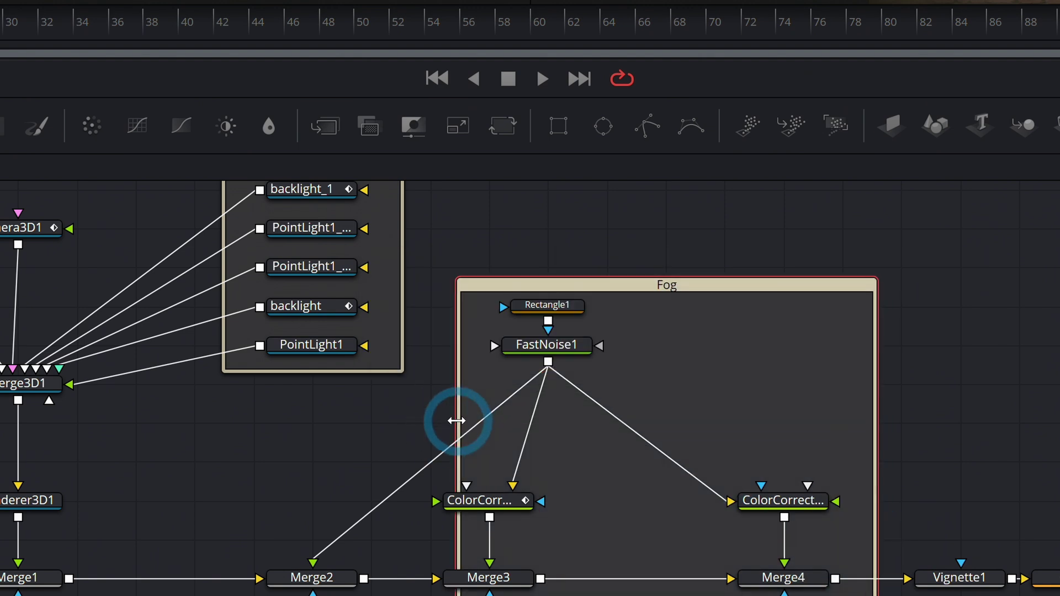
drag(456, 420, 218, 446)
drag(218, 446, 211, 446)
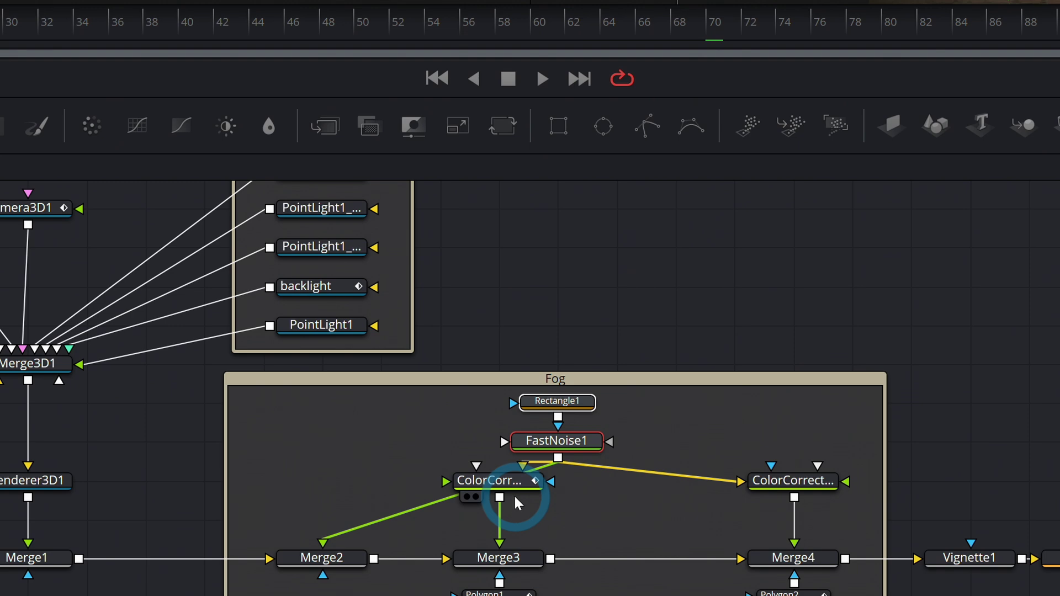
- Compact the Fog group by lowering Rectangle1, FastNoise1 and the Underlay's top edge, and placing both color correctors directly above Merge3 and Merge4
drag(515, 483, 517, 519)
drag(789, 482, 789, 520)
click(894, 300)
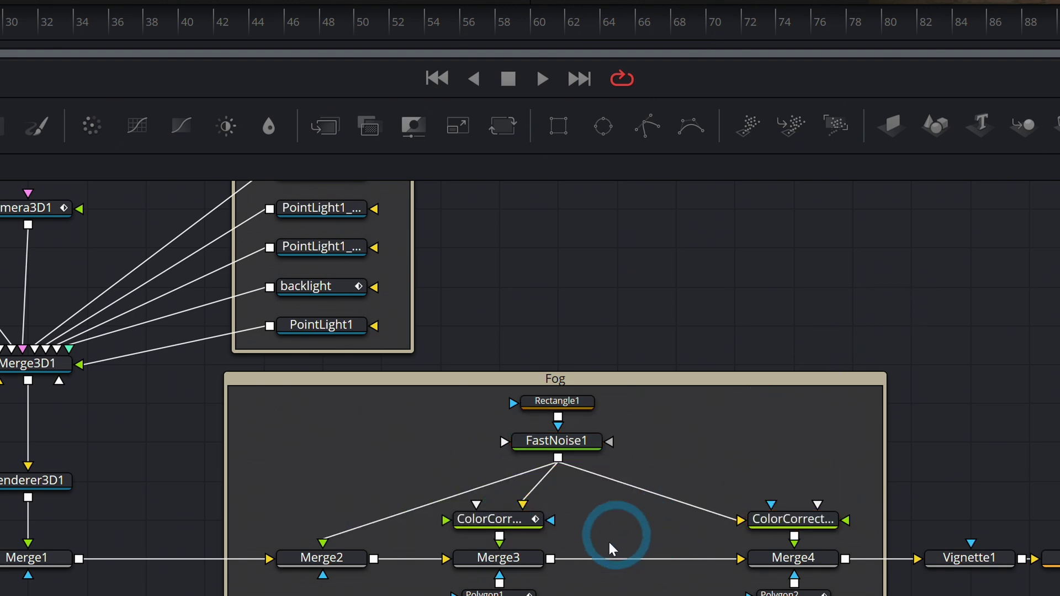
drag(683, 421, 695, 337)
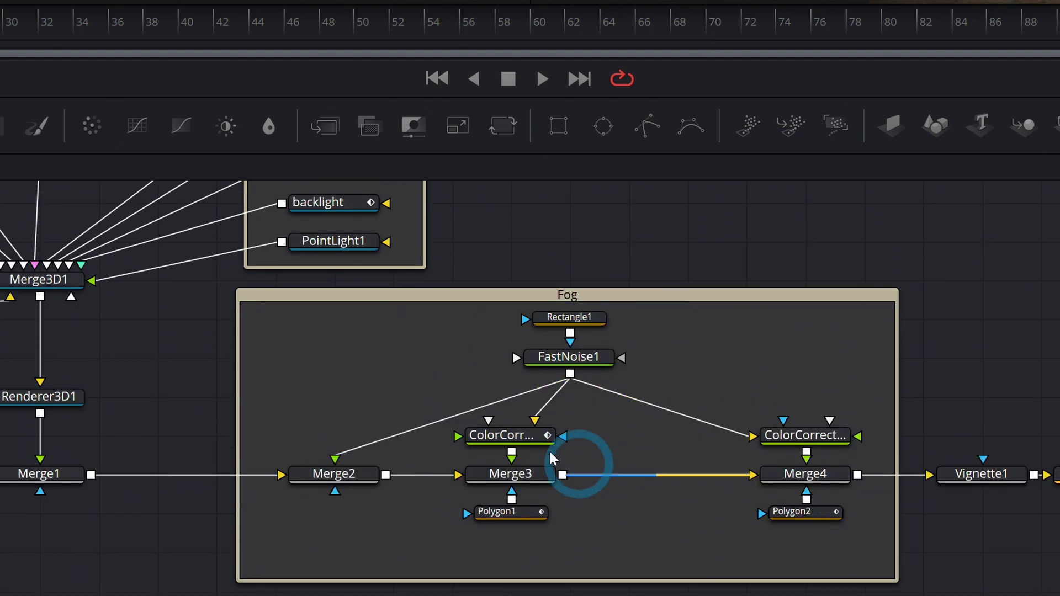
- Examine the labelled node tree, from the BrickWall, Particles and Lights groups to the merges inside the Fog group
scroll(549, 449, down, 5)
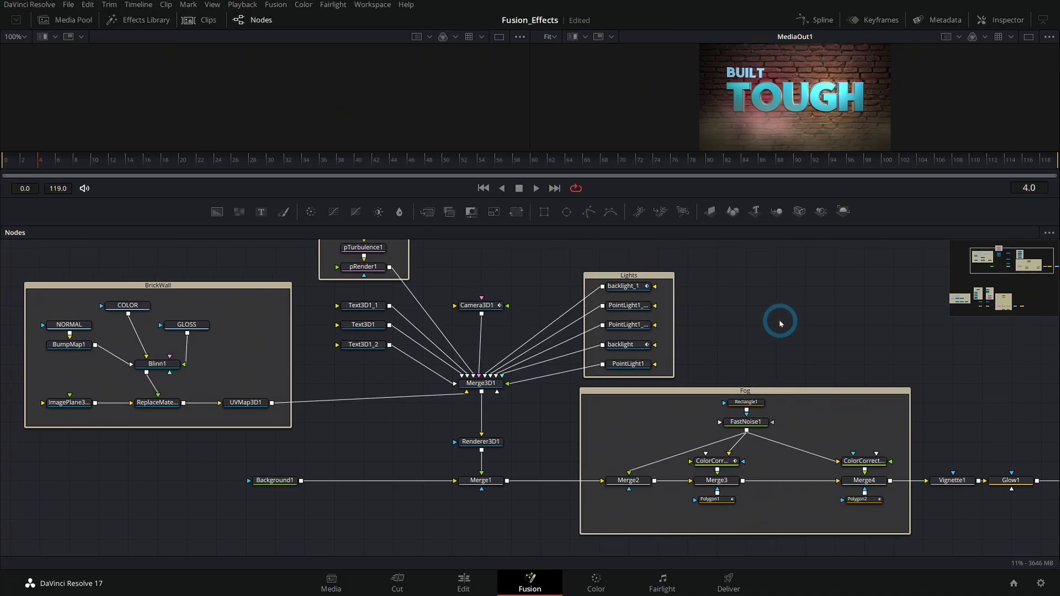
drag(780, 322, 741, 325)
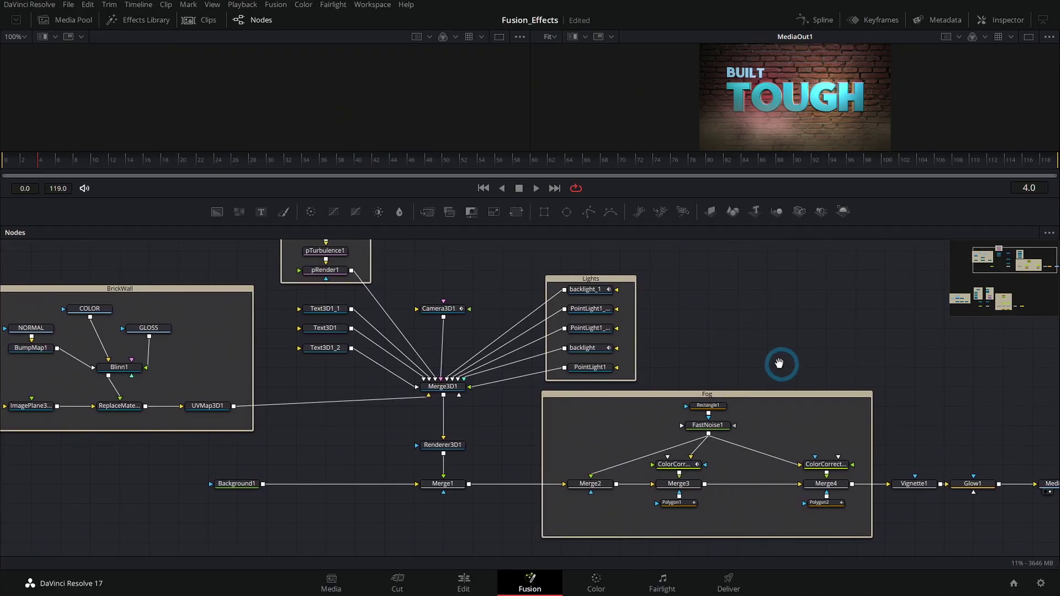
scroll(686, 379, up, 3)
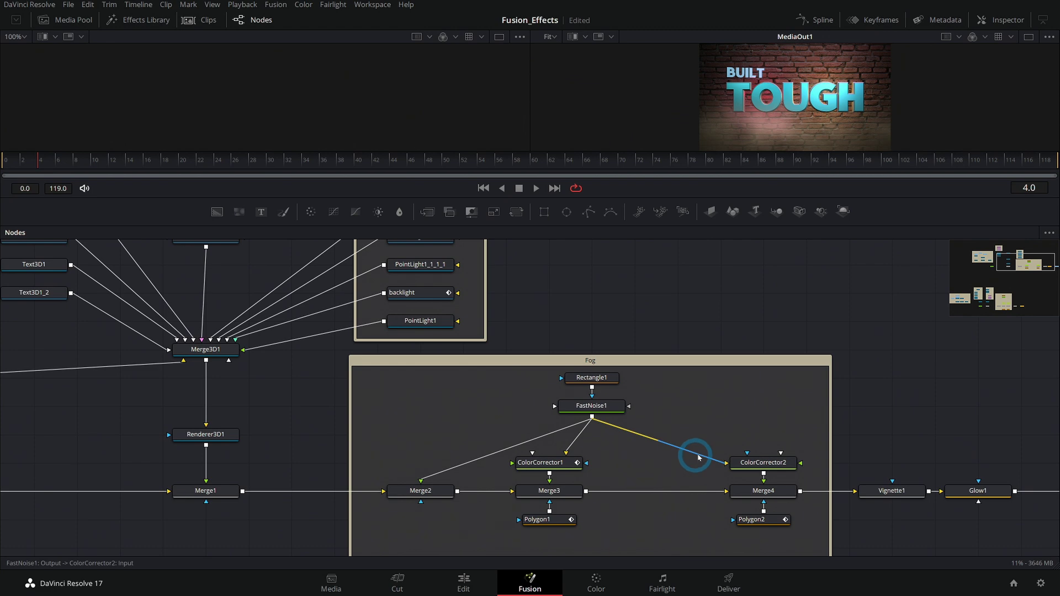
drag(698, 458, 694, 426)
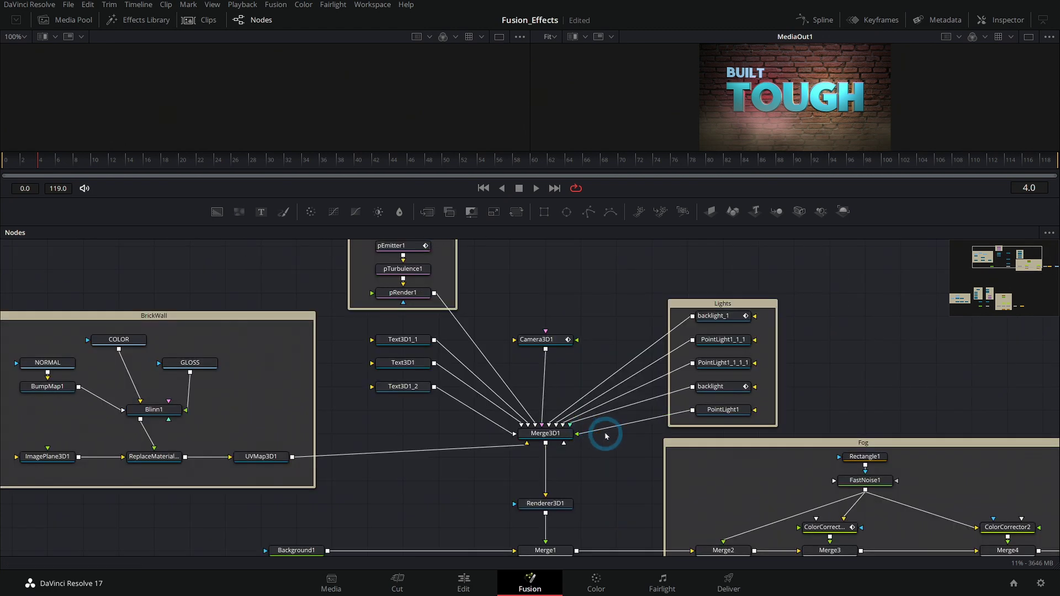
drag(521, 421, 679, 424)
scroll(303, 404, up, 1)
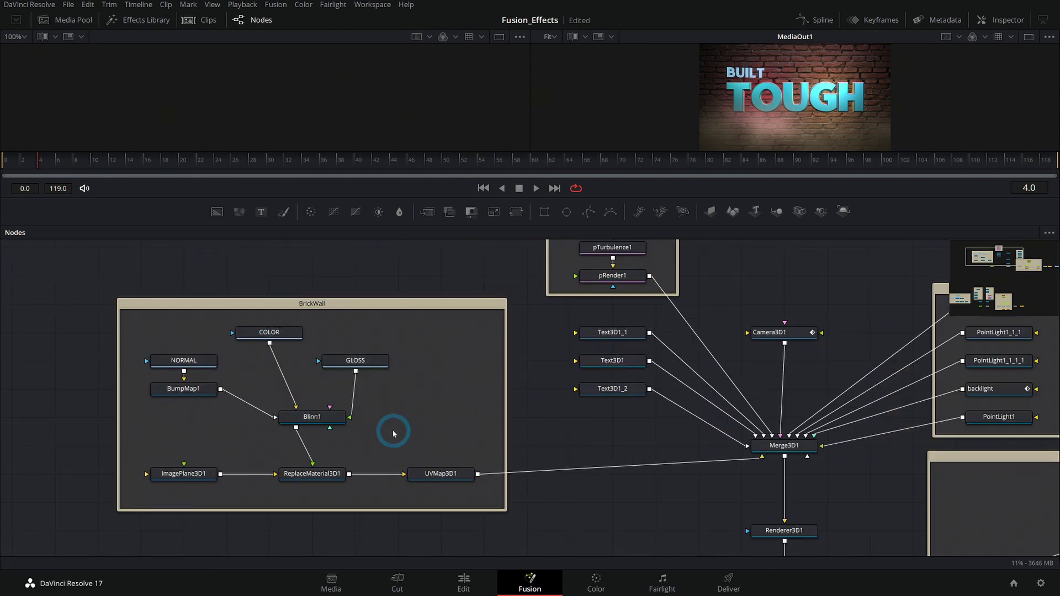
scroll(608, 409, down, 4)
scroll(539, 432, up, 1)
scroll(552, 419, down, 1)
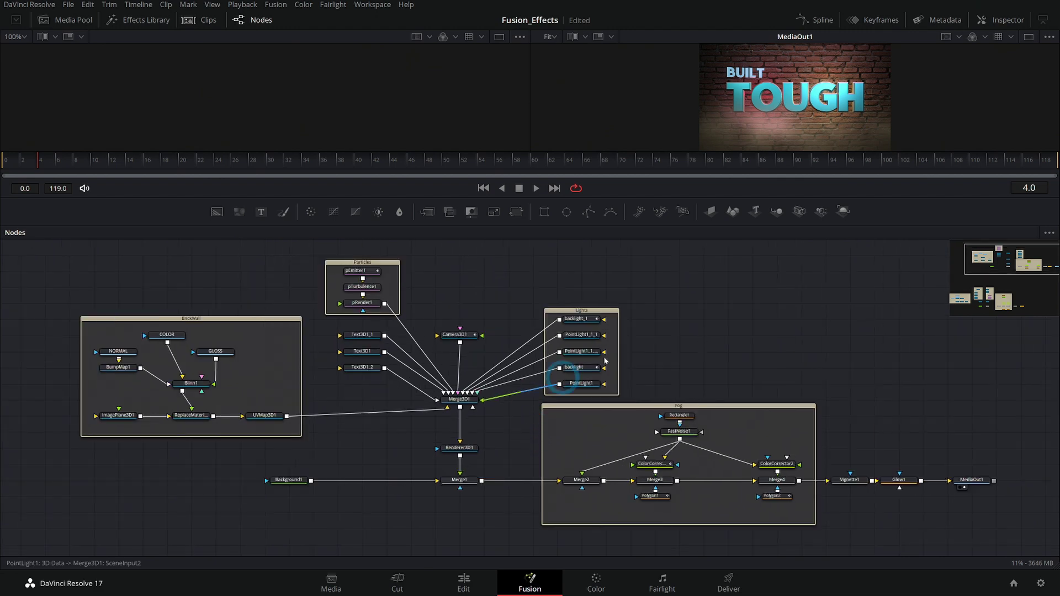
click(672, 333)
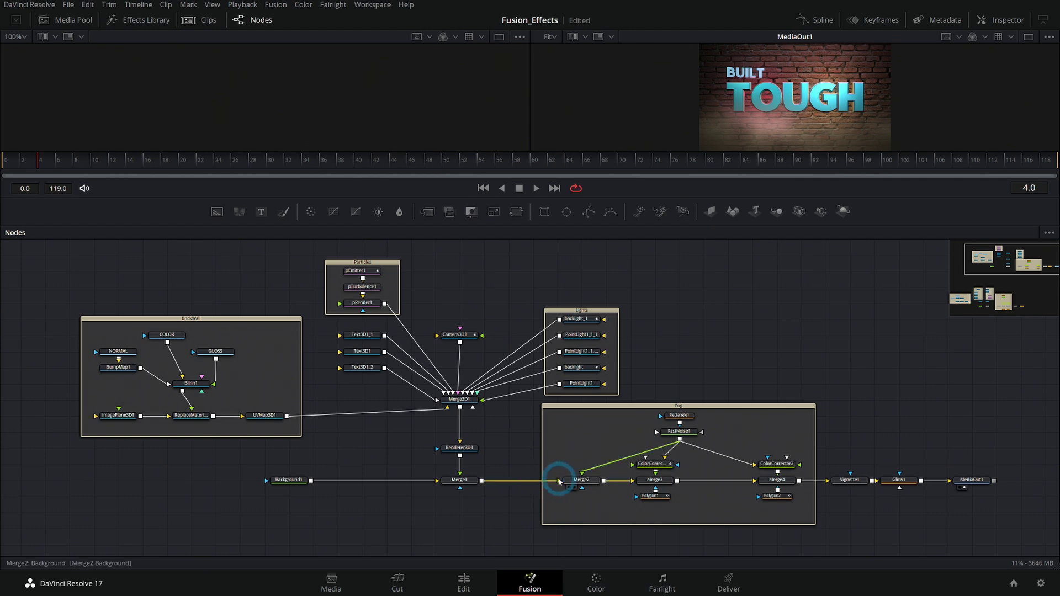
scroll(656, 480, up, 5)
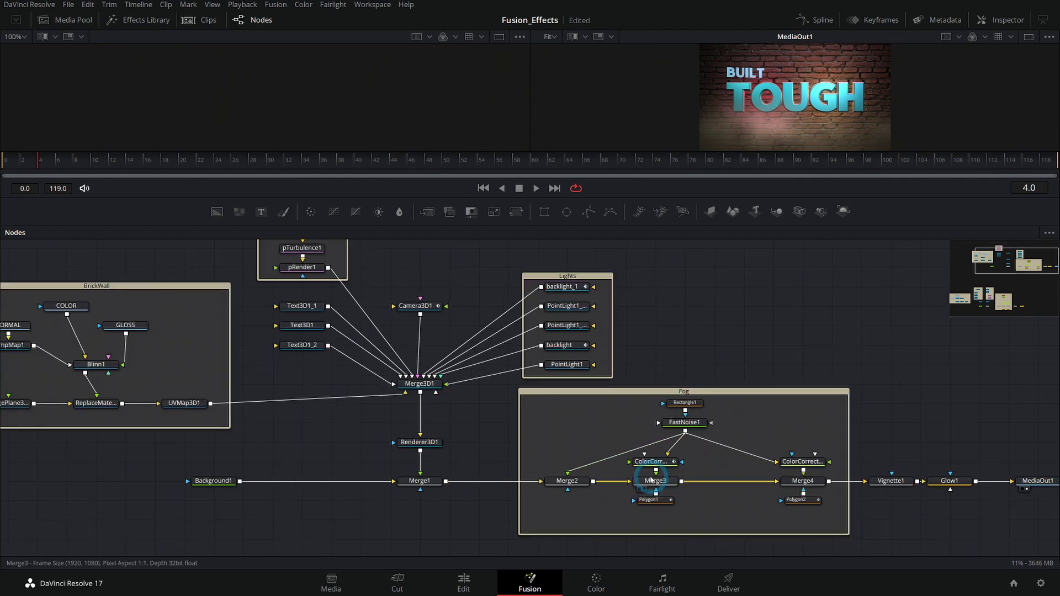
scroll(720, 473, down, 2)
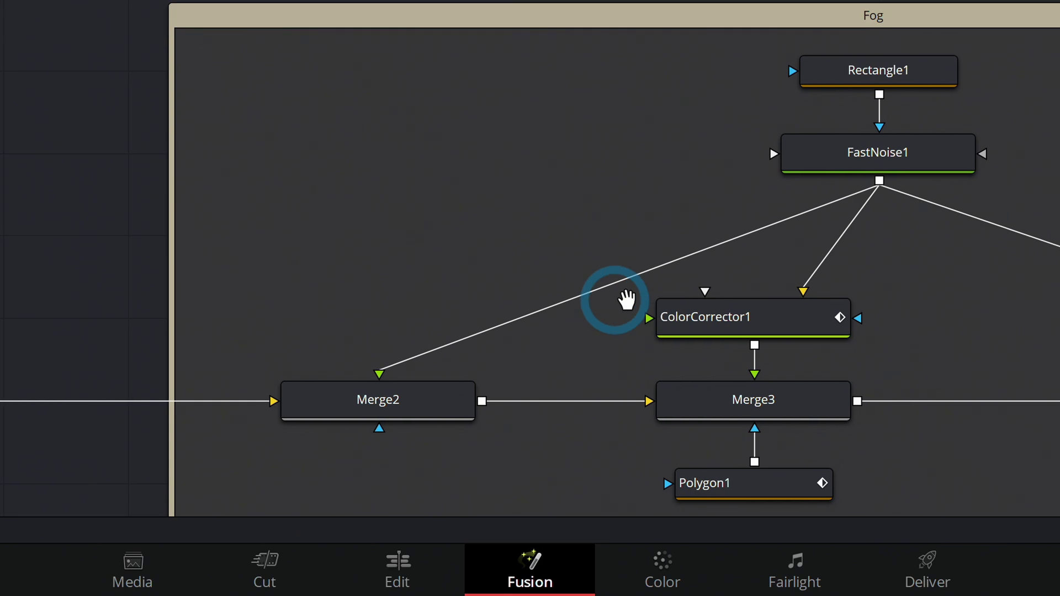
- Display the output of Merge2 in both viewers at an enlarged viewer size
drag(627, 300, 635, 293)
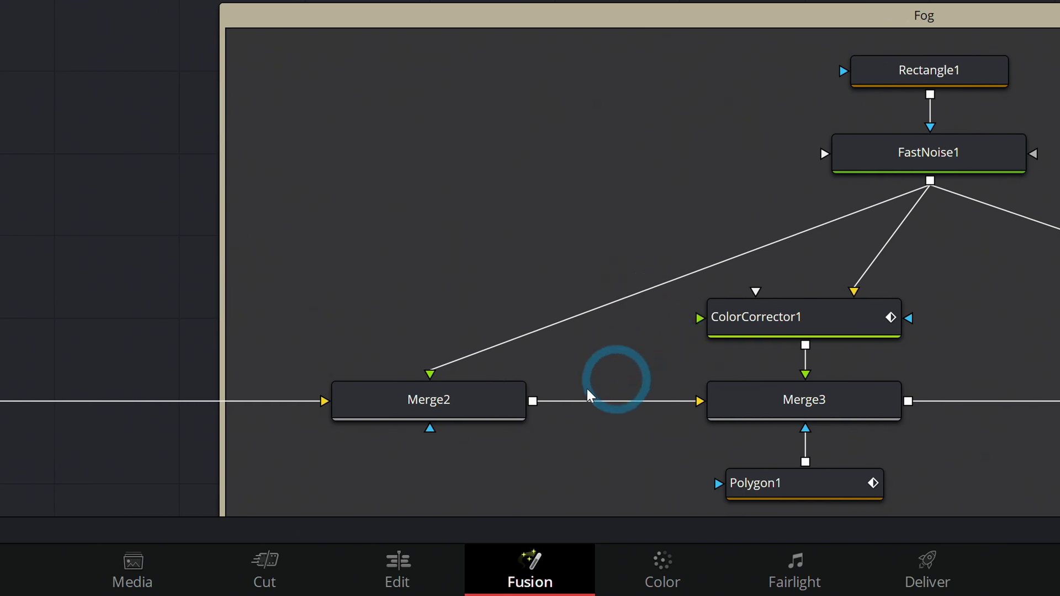
click(521, 393)
drag(521, 393, 594, 267)
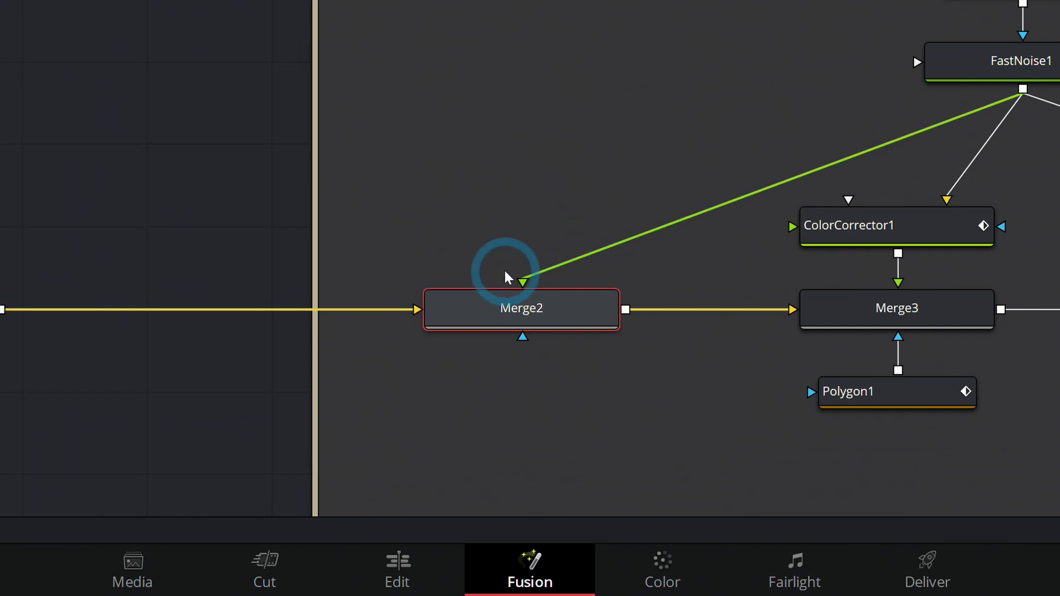
mouse_move(570, 320)
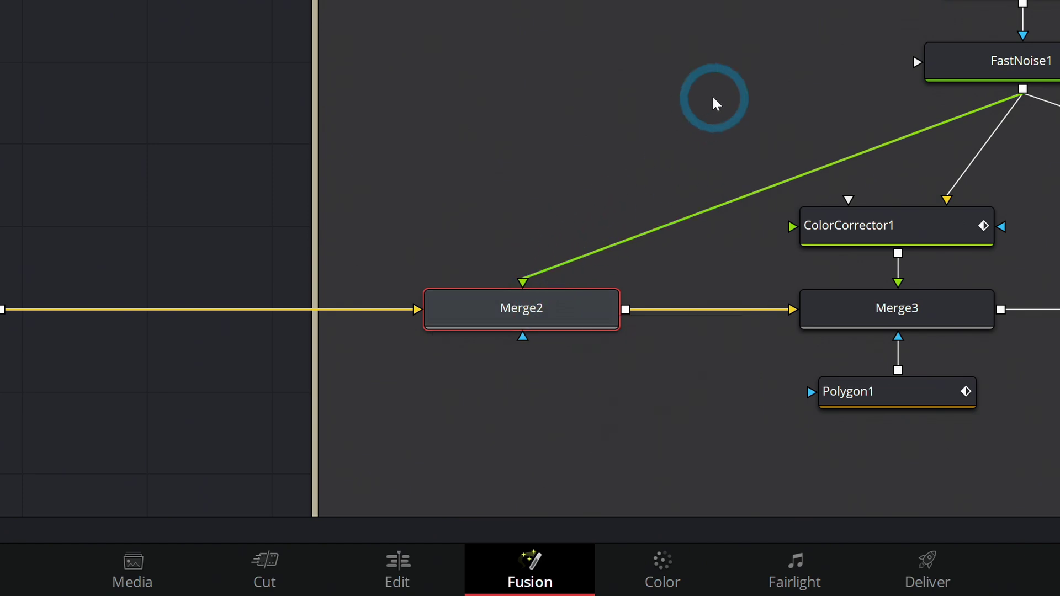
mouse_move(625, 320)
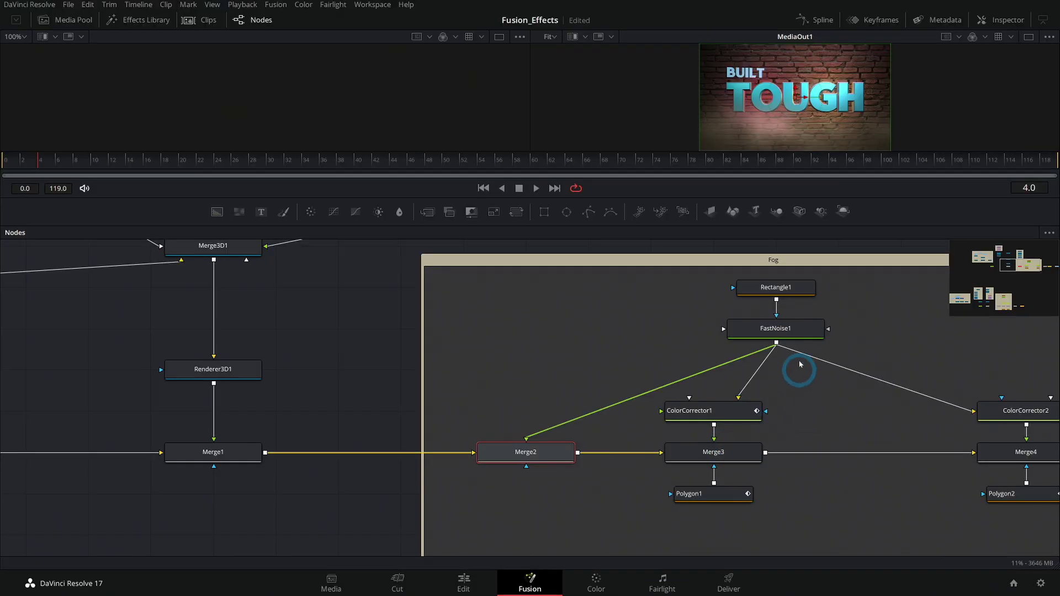
click(1038, 62)
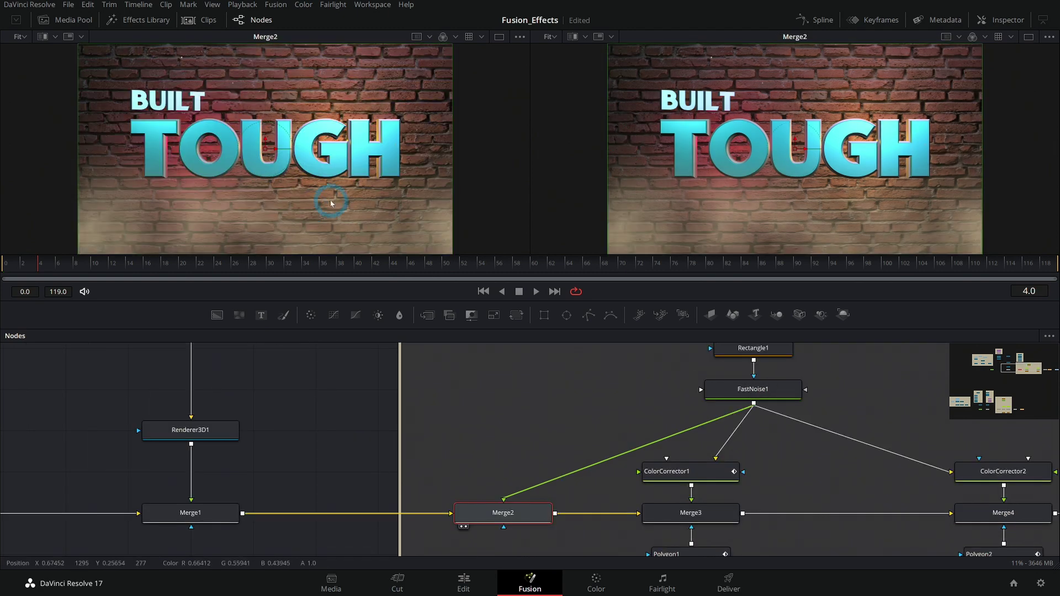
- Display ColorCorrector1 and then Merge3 in the first viewer to compare the fog layers against Merge2
click(710, 473)
key(1)
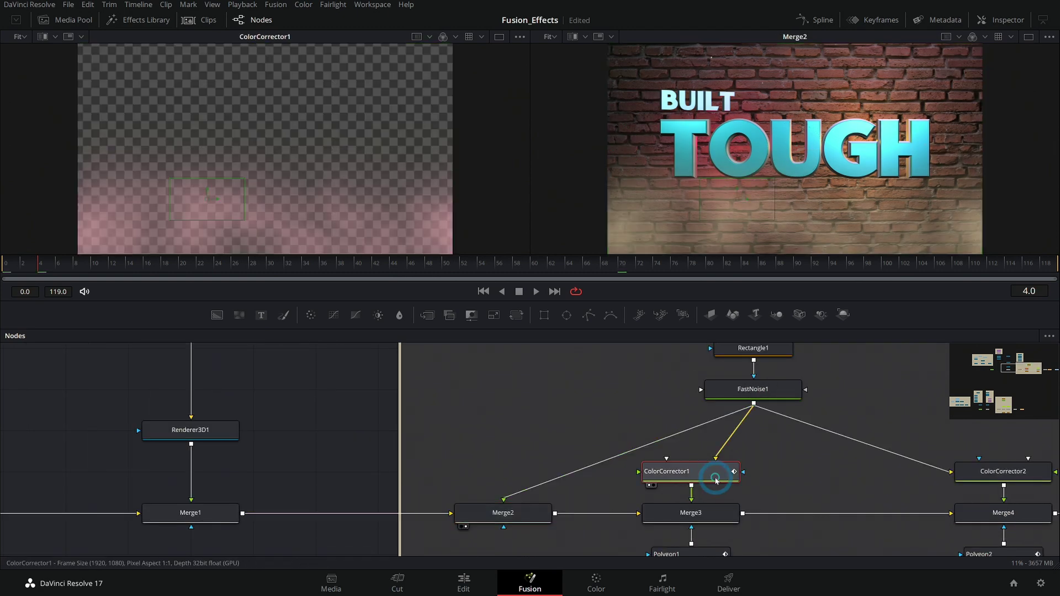
scroll(737, 444, up, 2)
scroll(741, 449, down, 2)
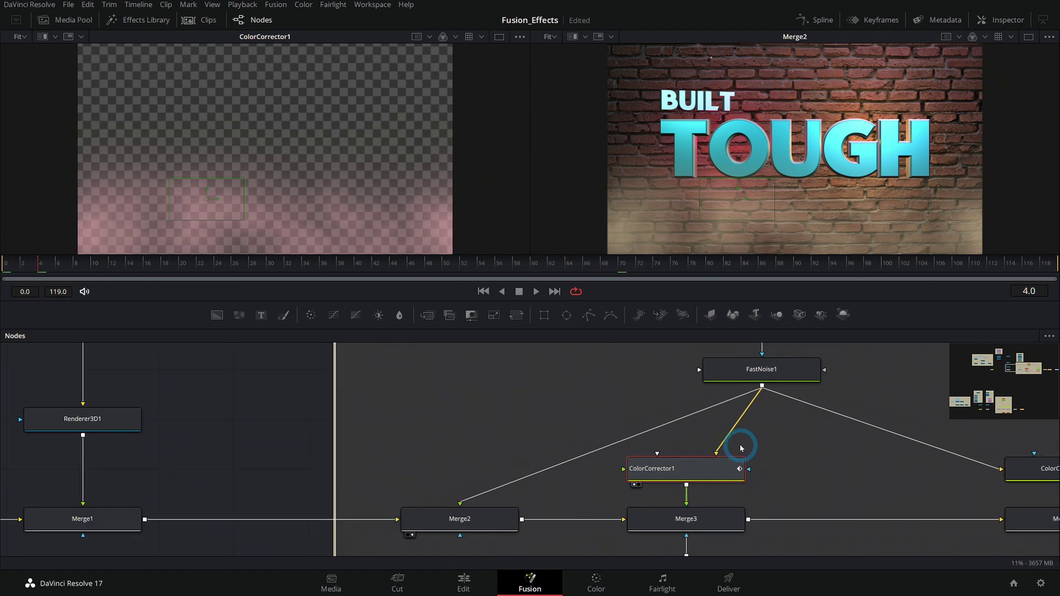
click(715, 512)
key(1)
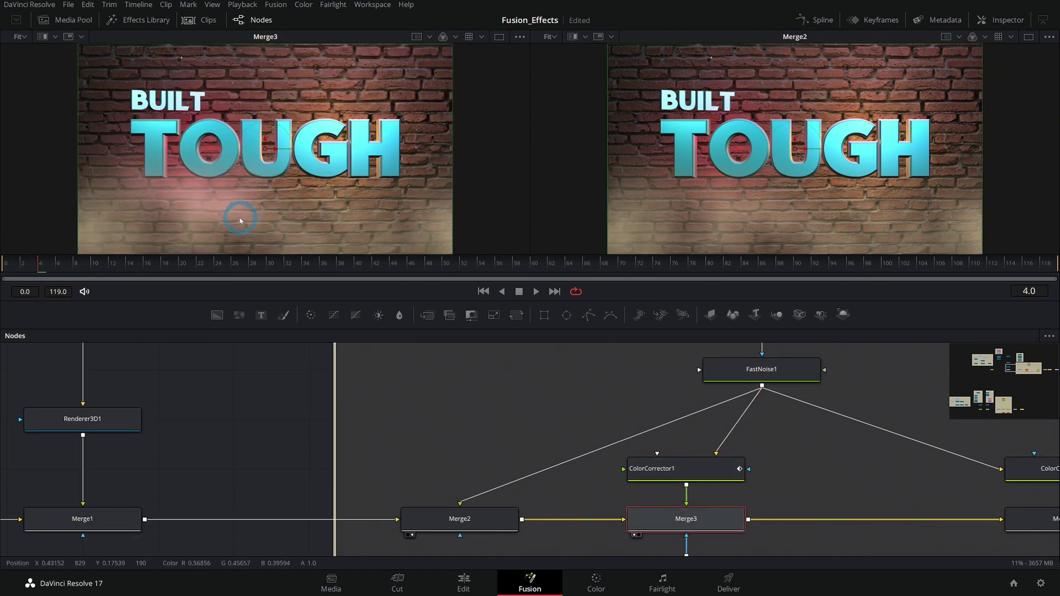
- Rename the Merge2 node as Brown_Fog
click(474, 518)
drag(544, 491, 567, 426)
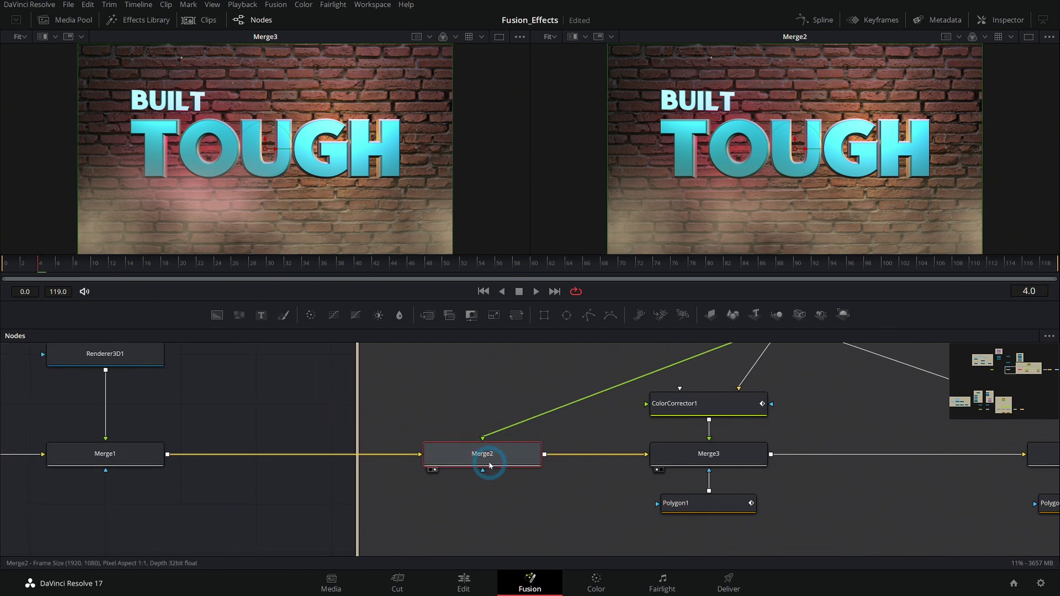
key(F2)
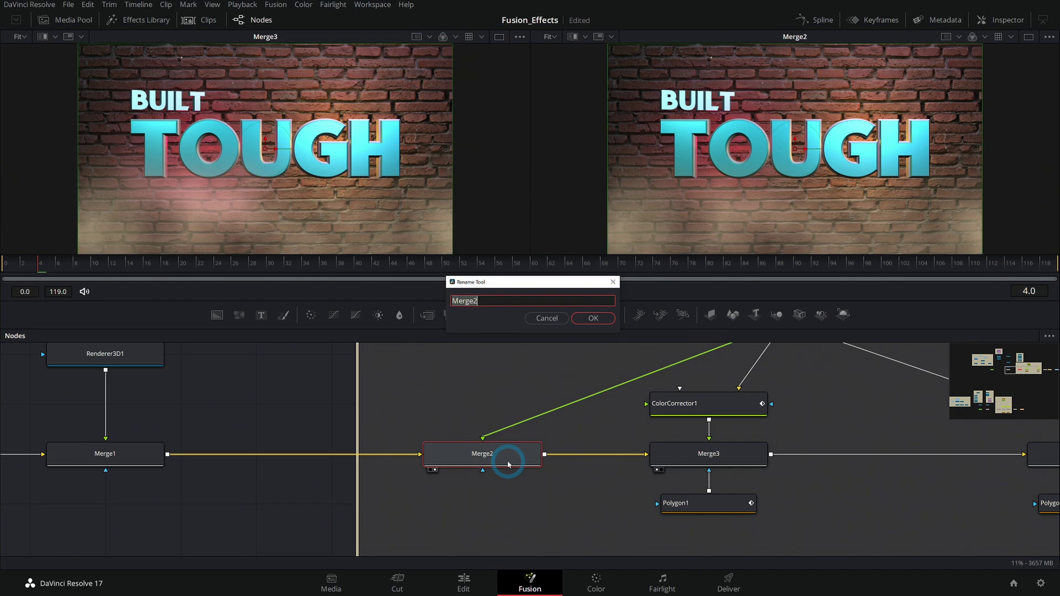
text(Brow)
text(n_Fog)
key(Return)
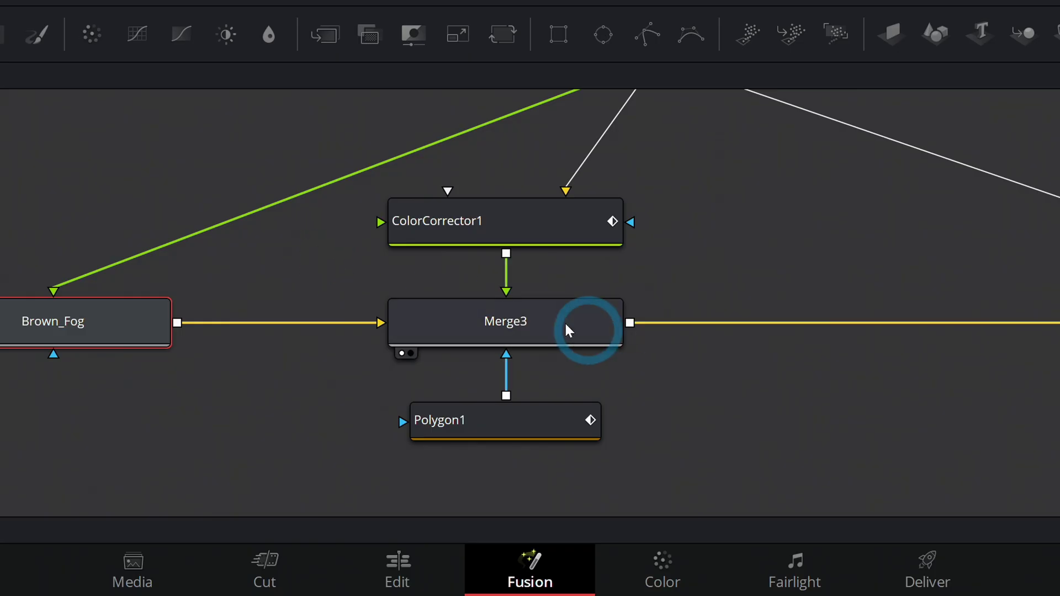
- Rename the Merge3 node as Pink_Fog
click(747, 461)
key(F2)
text(Pink_Fog)
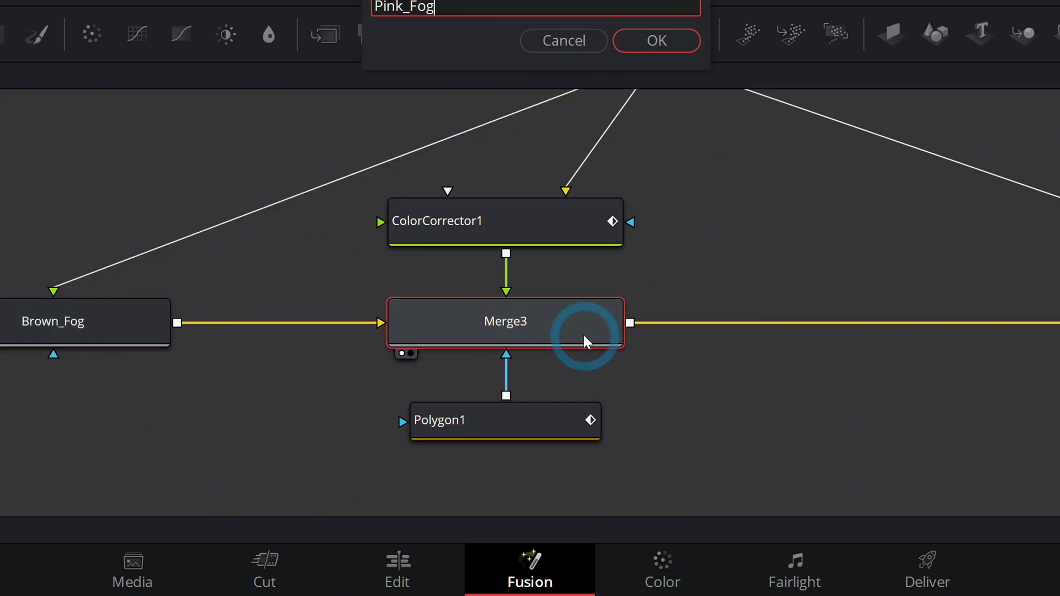
key(Return)
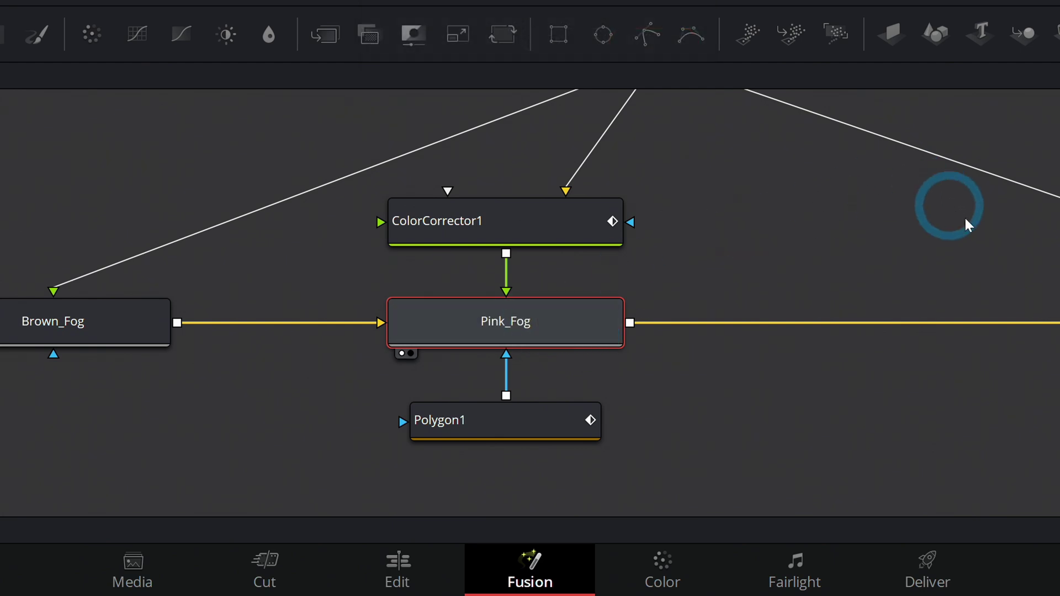
- Check ColorCorrector2 in the first viewer and rename the Merge4 node as Dark_Fog
drag(966, 224, 414, 236)
click(635, 323)
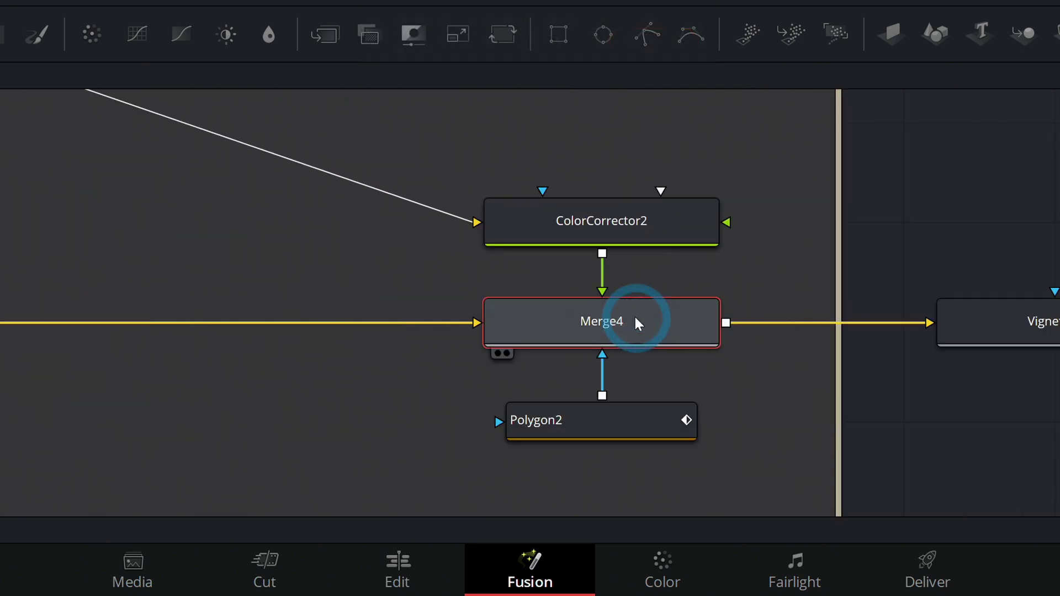
click(669, 238)
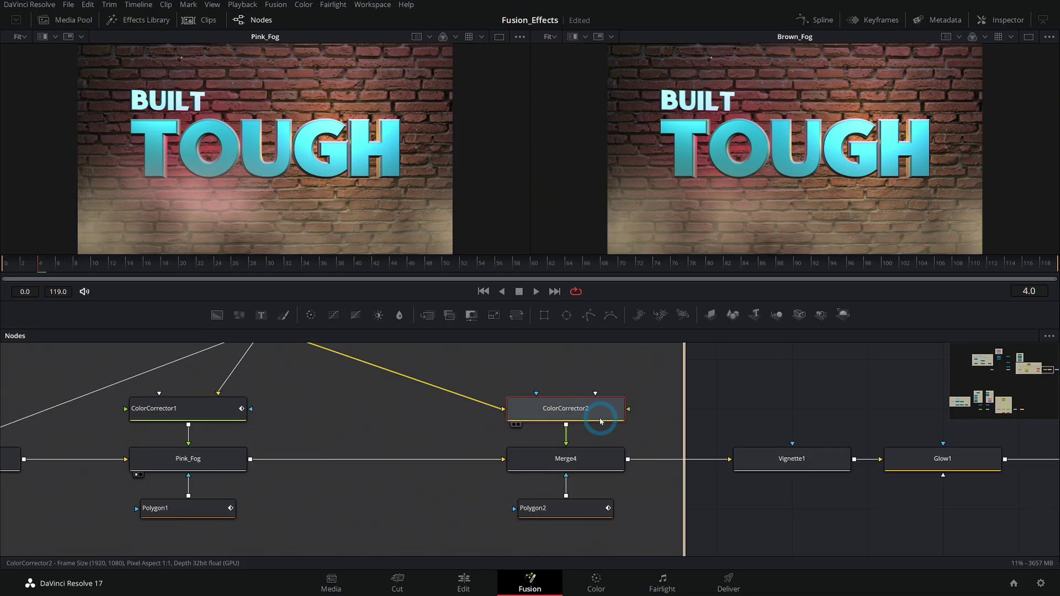
key(1)
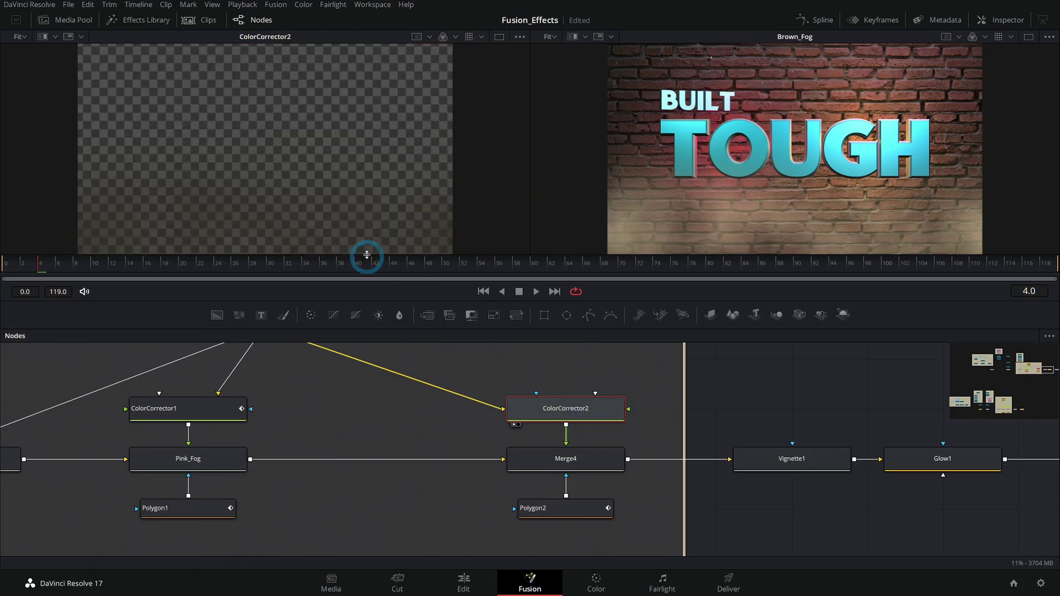
click(592, 452)
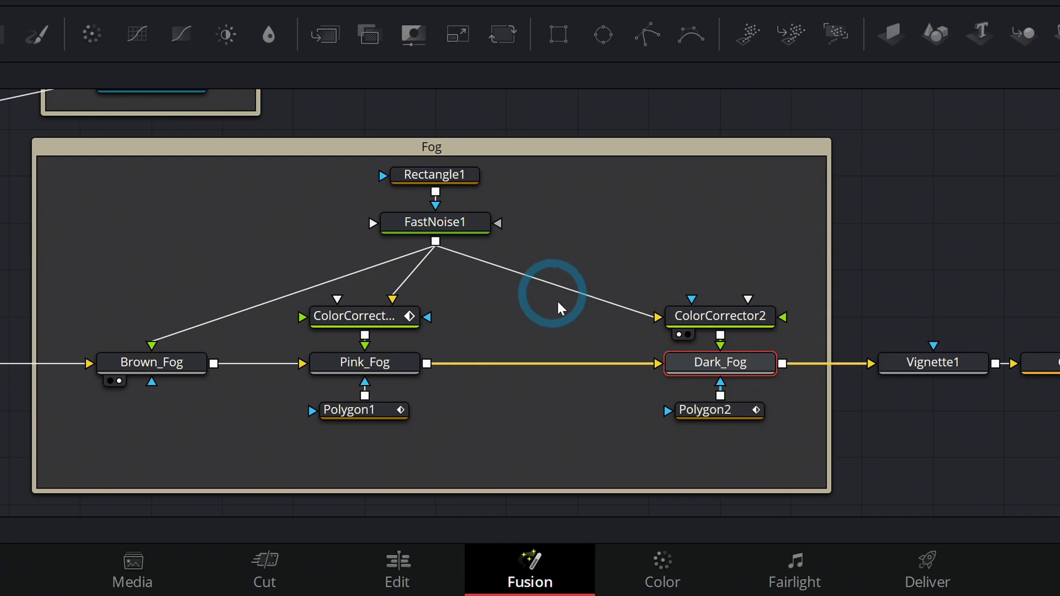
- Display Merge3D1 in the first viewer and orbit the 3D scene to examine the lights around the text and wall
click(616, 491)
drag(480, 362, 680, 380)
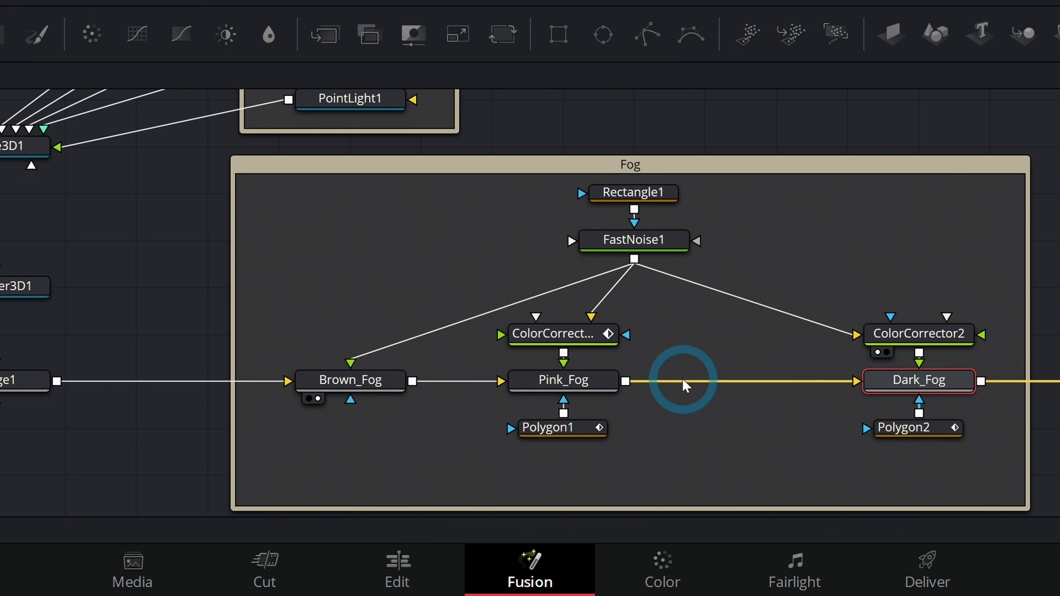
drag(380, 201, 762, 391)
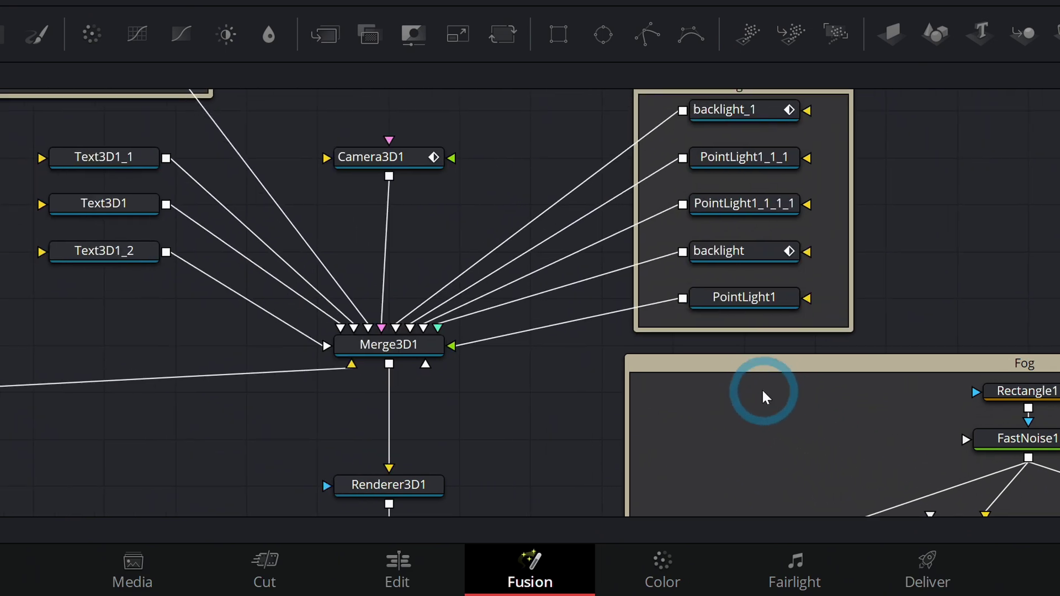
scroll(525, 307, up, 3)
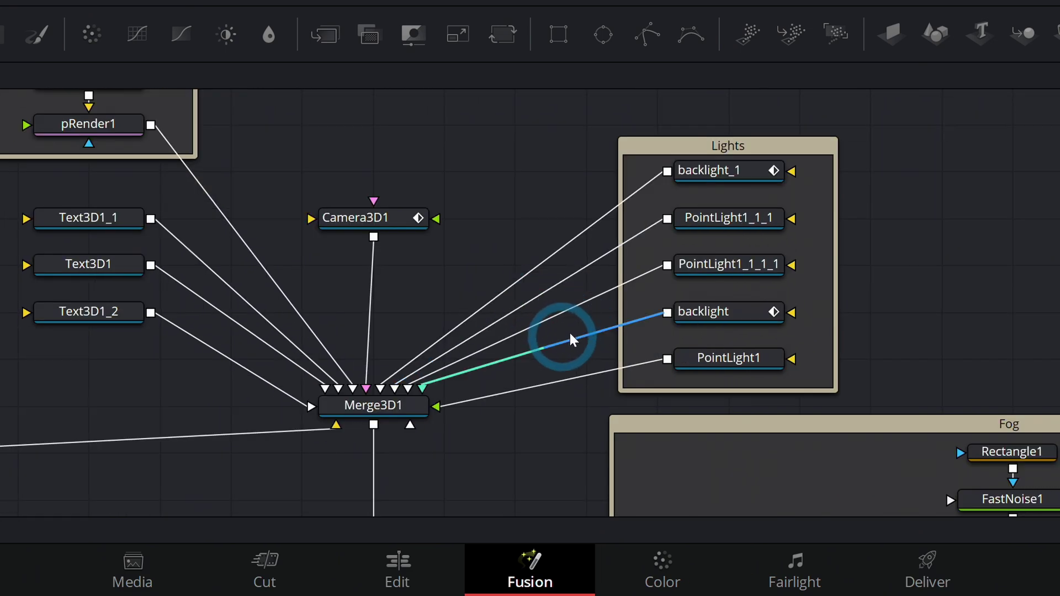
drag(490, 187, 542, 246)
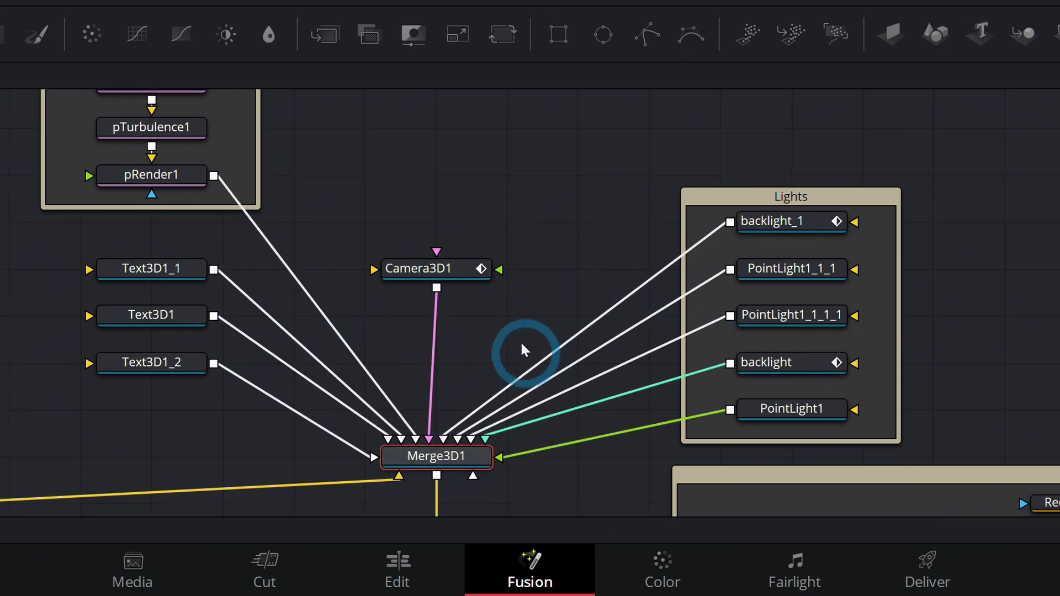
drag(524, 349, 546, 249)
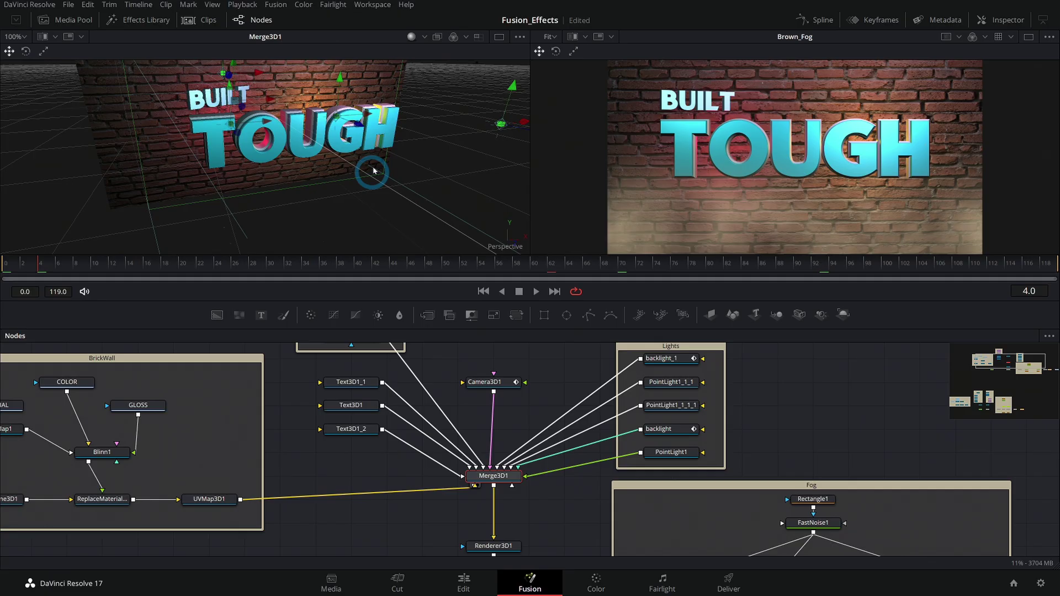
drag(371, 171, 435, 220)
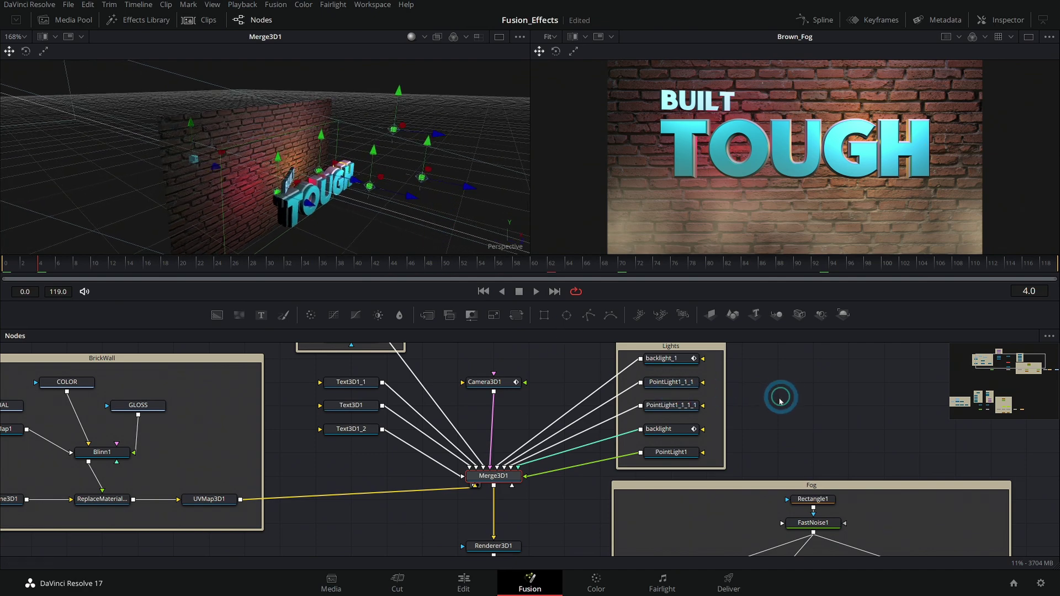
- Locate the backlight_1 light in the 3D scene and rename its node as Backlight_SR
click(669, 360)
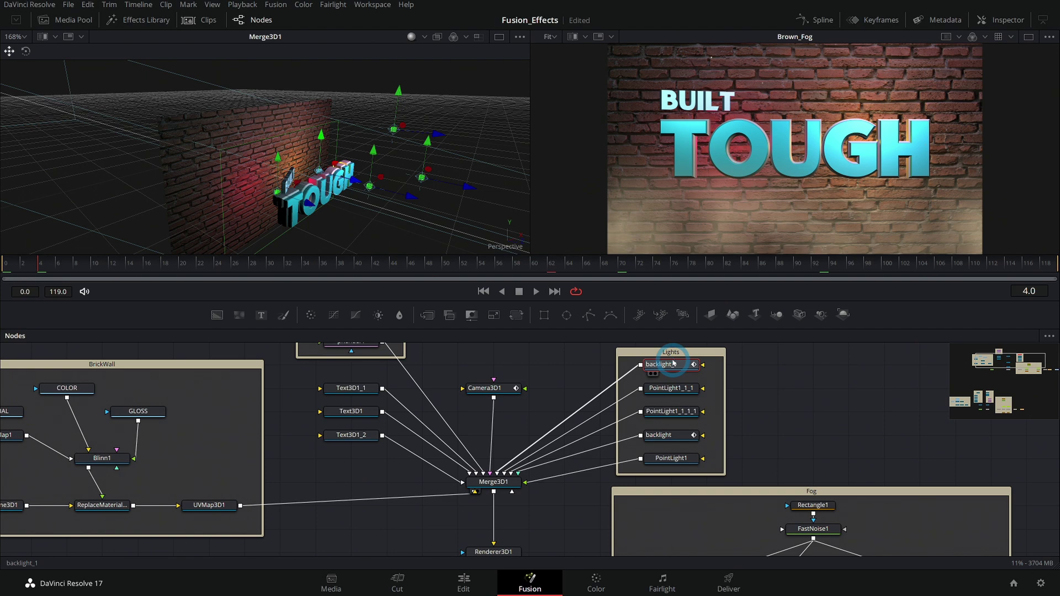
drag(347, 182, 371, 170)
scroll(409, 171, up, 5)
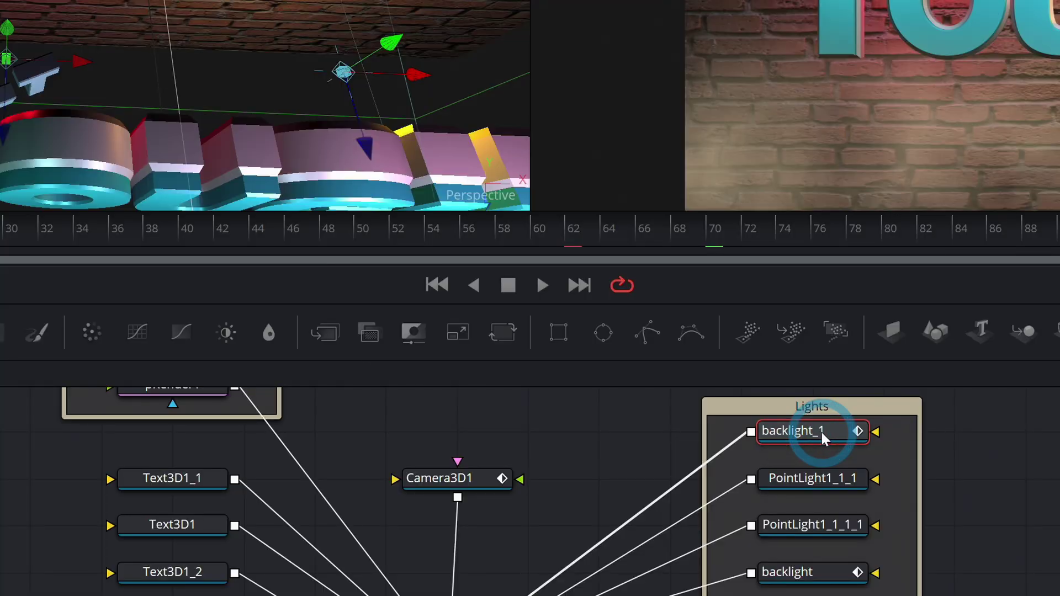
key(F2)
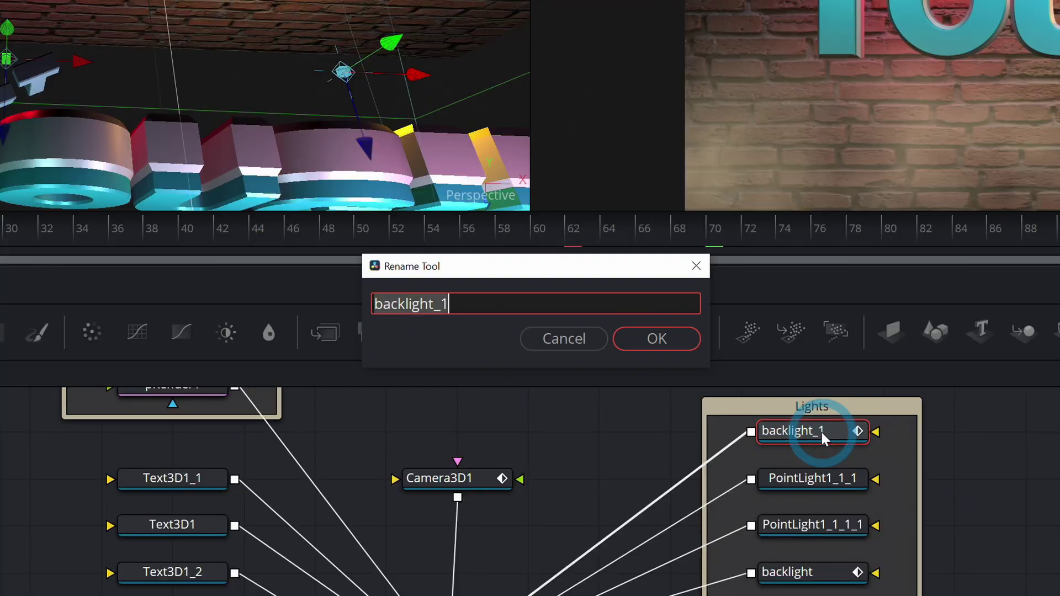
text(B)
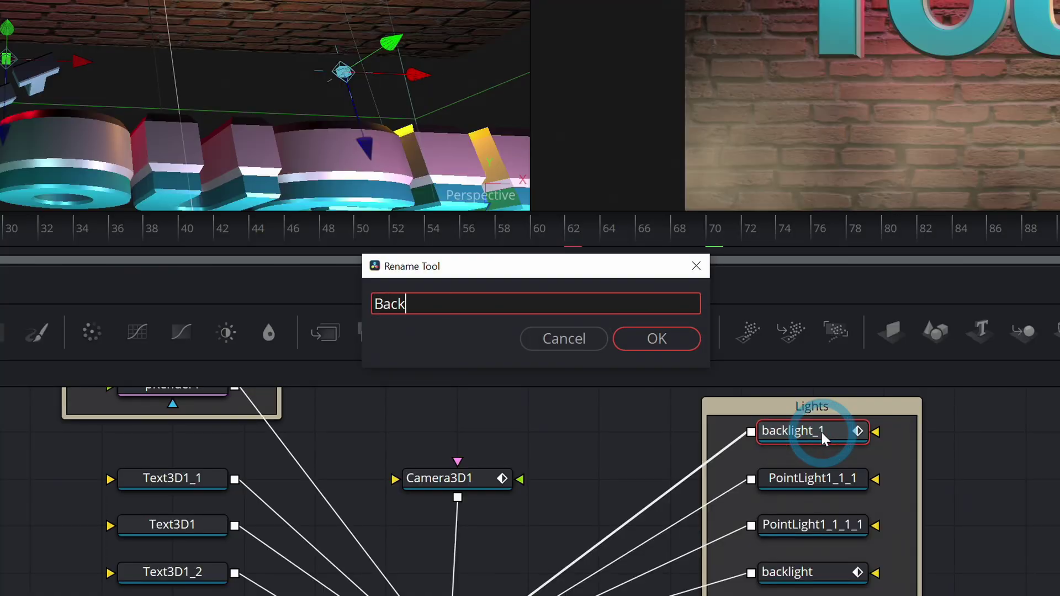
key(Return)
- Rename the backlight node as Backlight_SL and reorder the Lights group so it sits directly below Backlight_SR
click(815, 480)
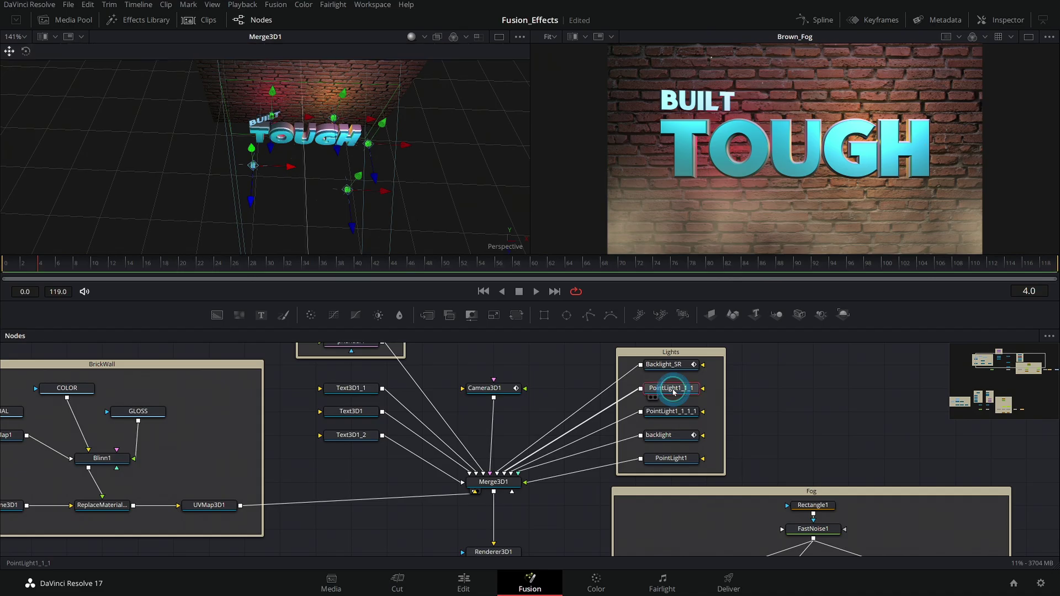
click(671, 436)
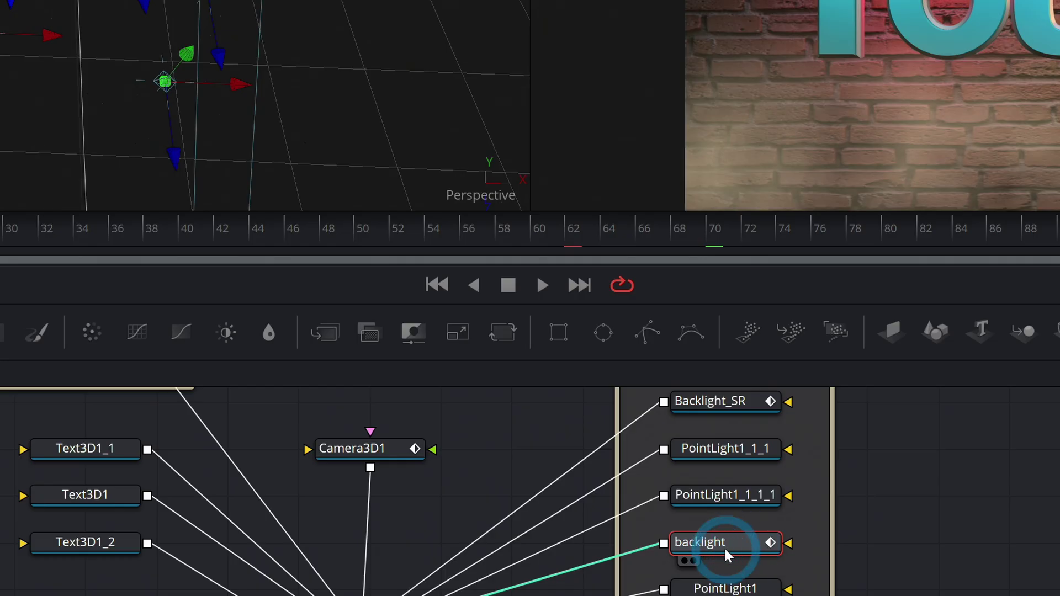
key(F2)
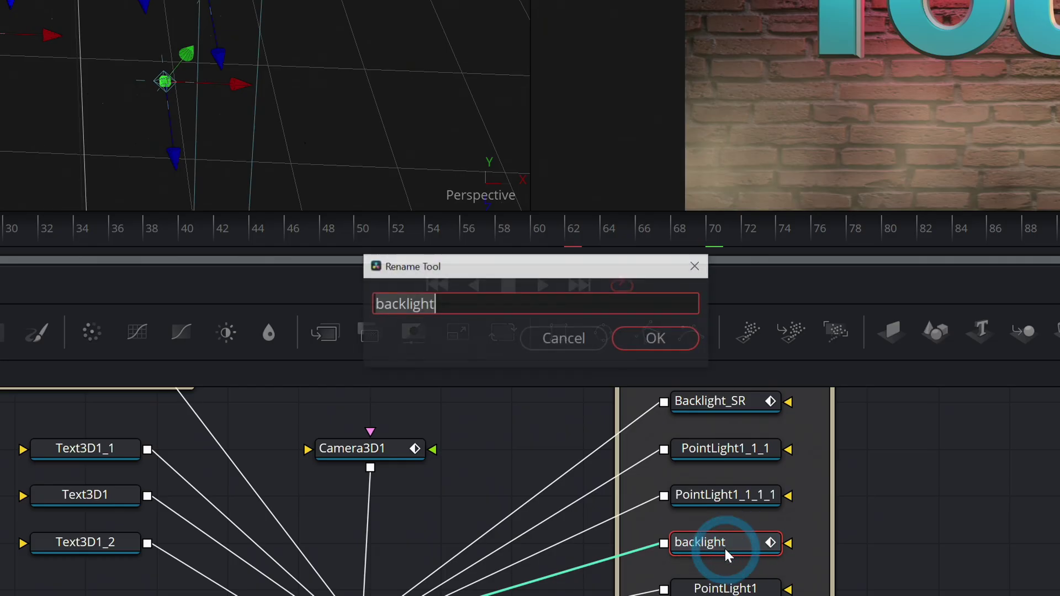
text(Backlight_SL)
key(Return)
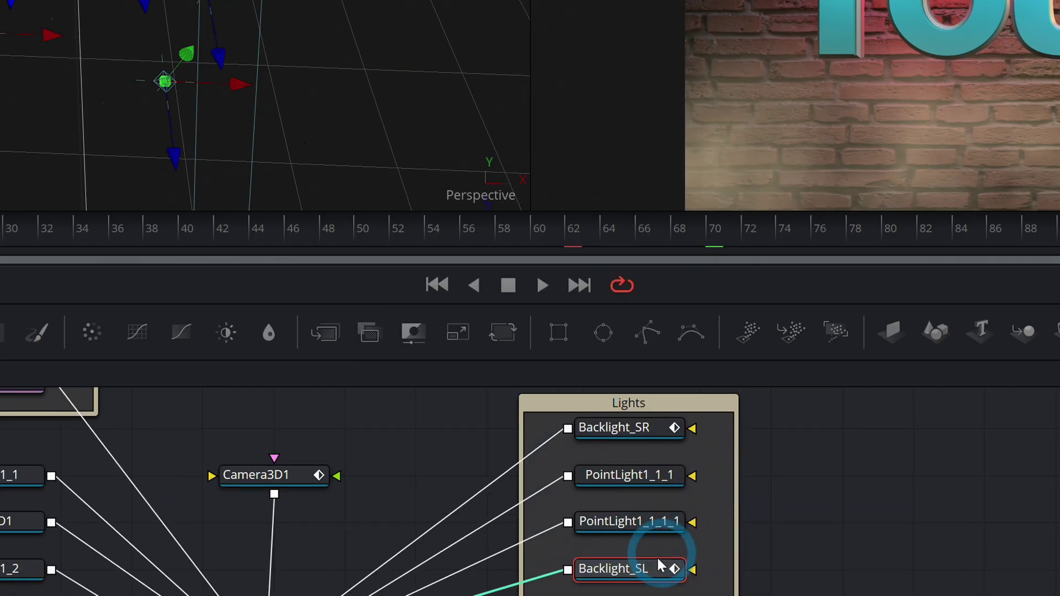
drag(649, 557, 711, 449)
drag(624, 533, 623, 580)
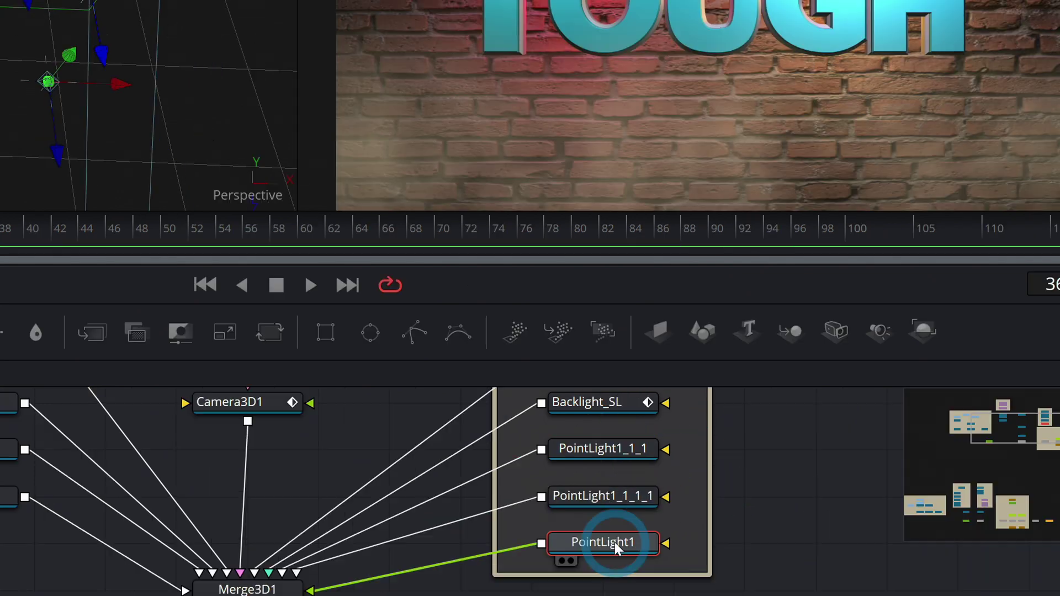
- Rename PointLight1 as PinkLight, PointLight1_1_1 as BlueLight and PointLight1_1_1_1 as BlueLight2
key(F2)
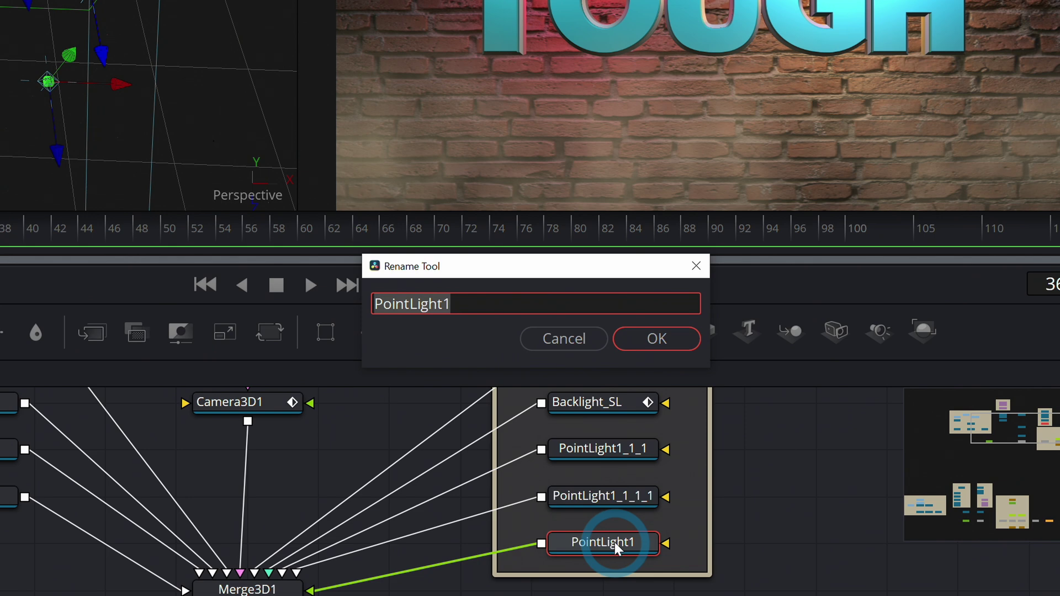
text(P)
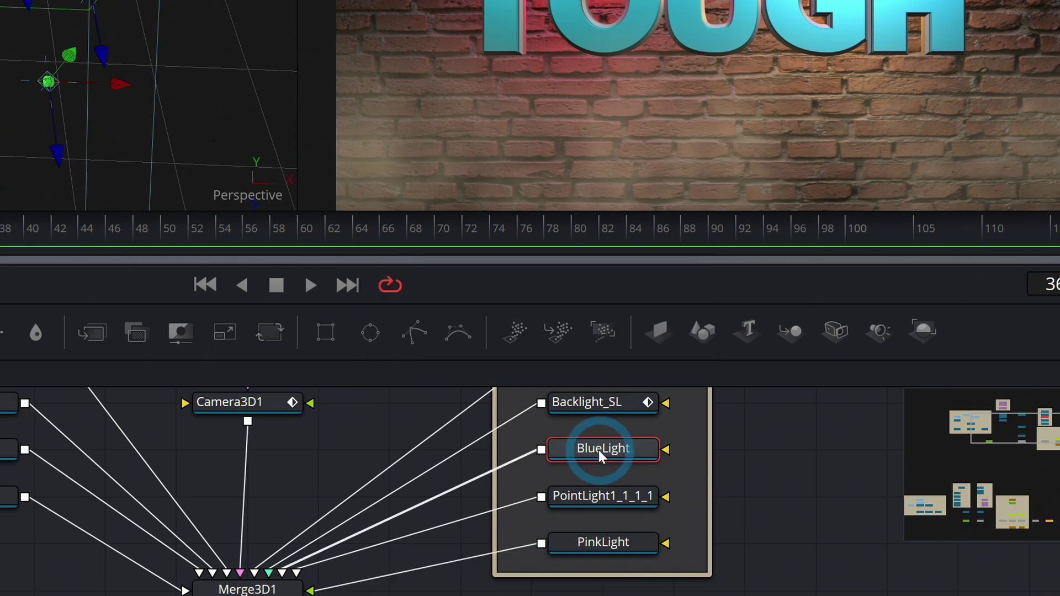
click(608, 497)
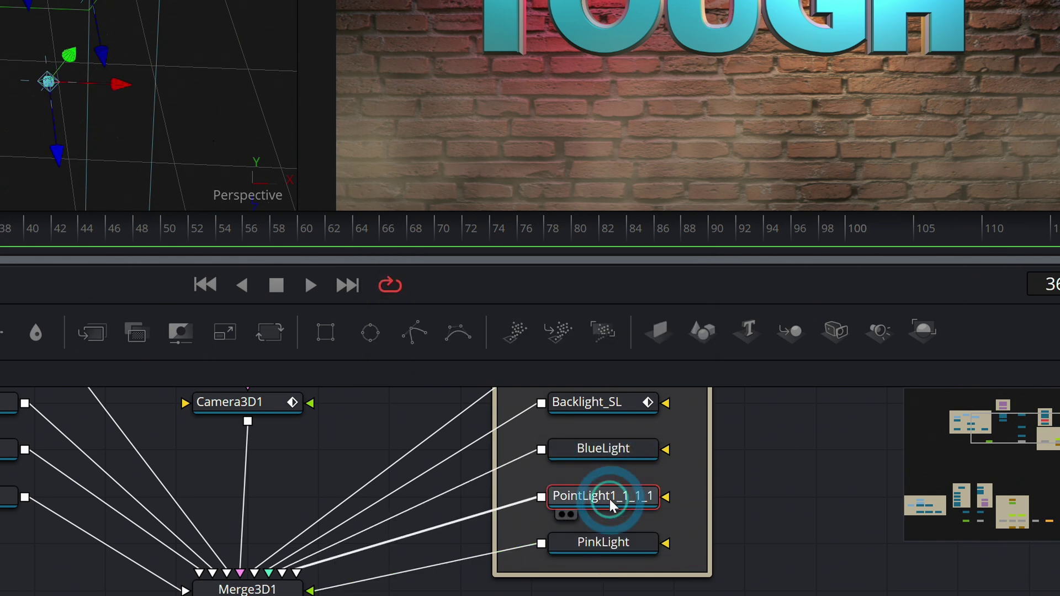
key(F2)
text(Bluelight2)
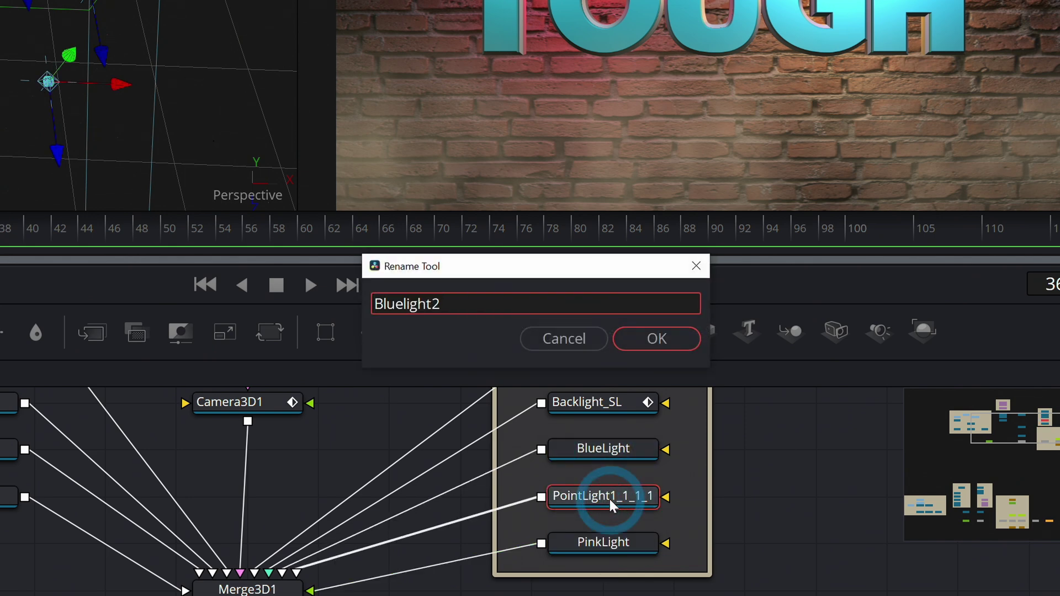
key(Return)
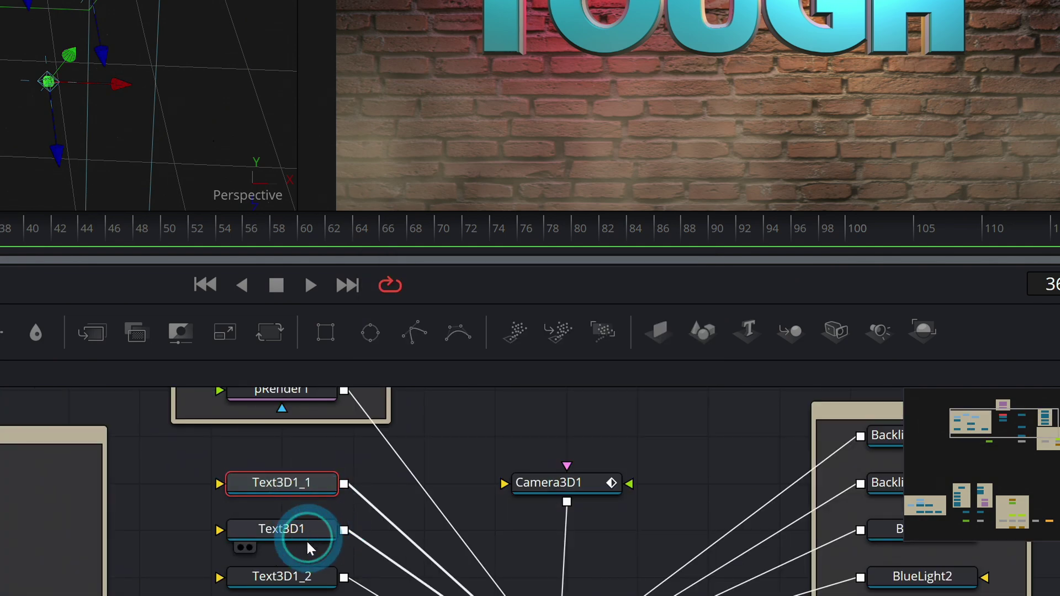
- Identify the three text nodes in the 3D scene and rename Text3D1_1 as ToughWhite
click(306, 536)
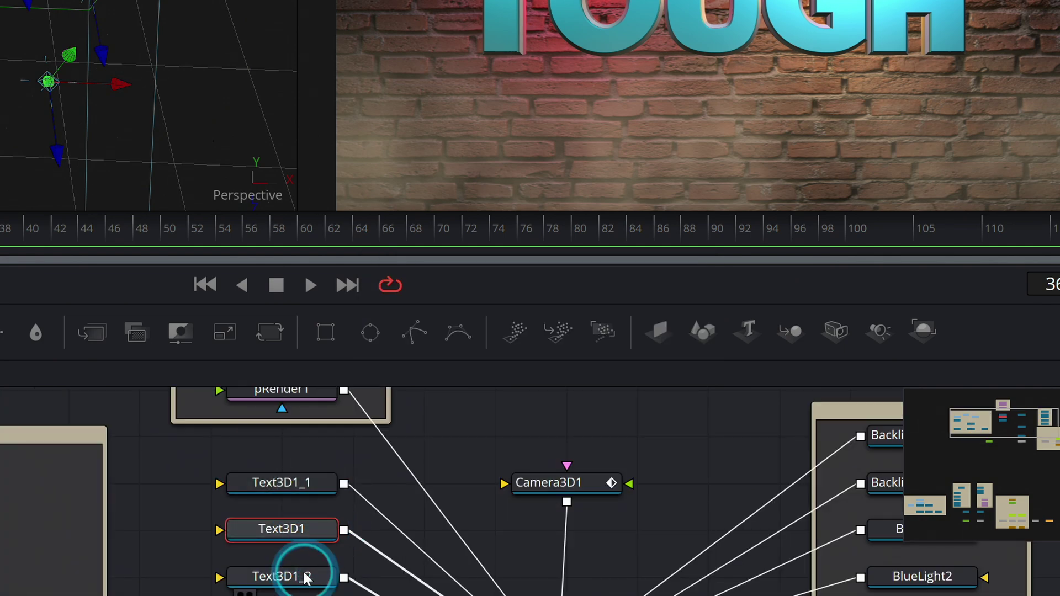
click(304, 574)
click(291, 489)
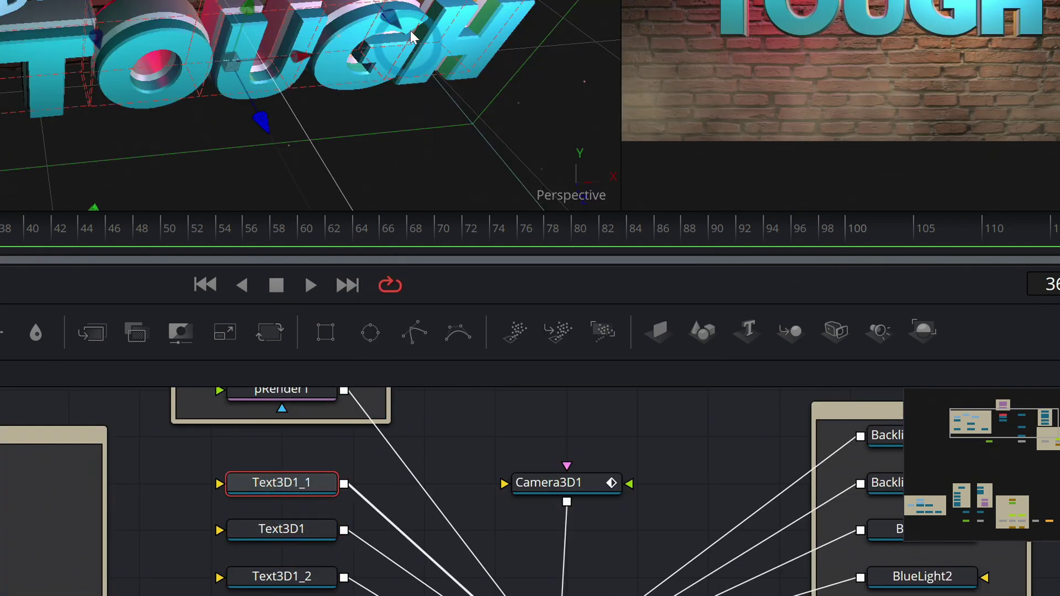
drag(384, 30, 403, 77)
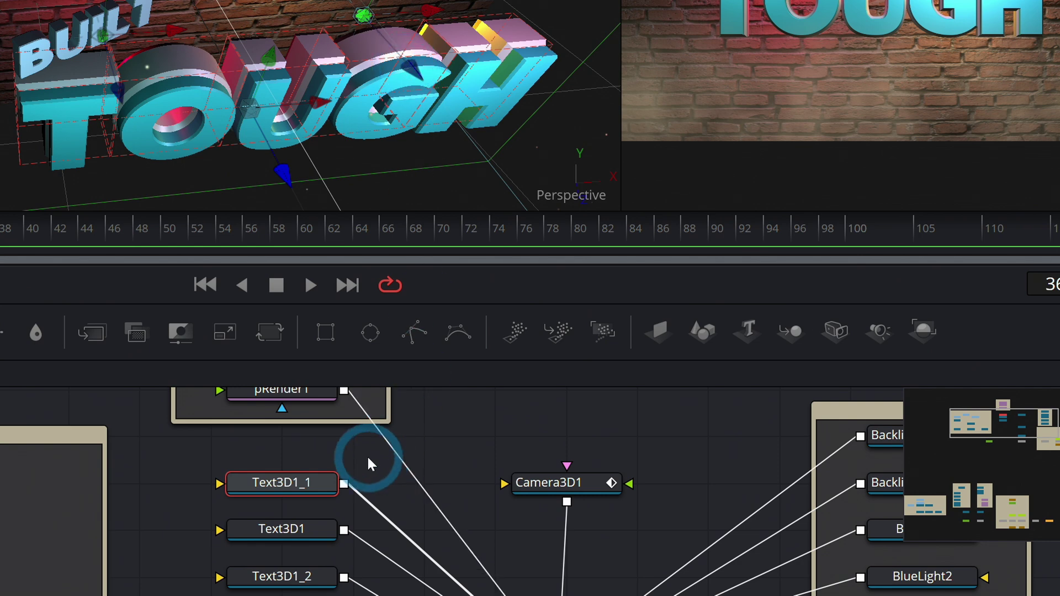
key(F2)
text(Tough-White)
key(Return)
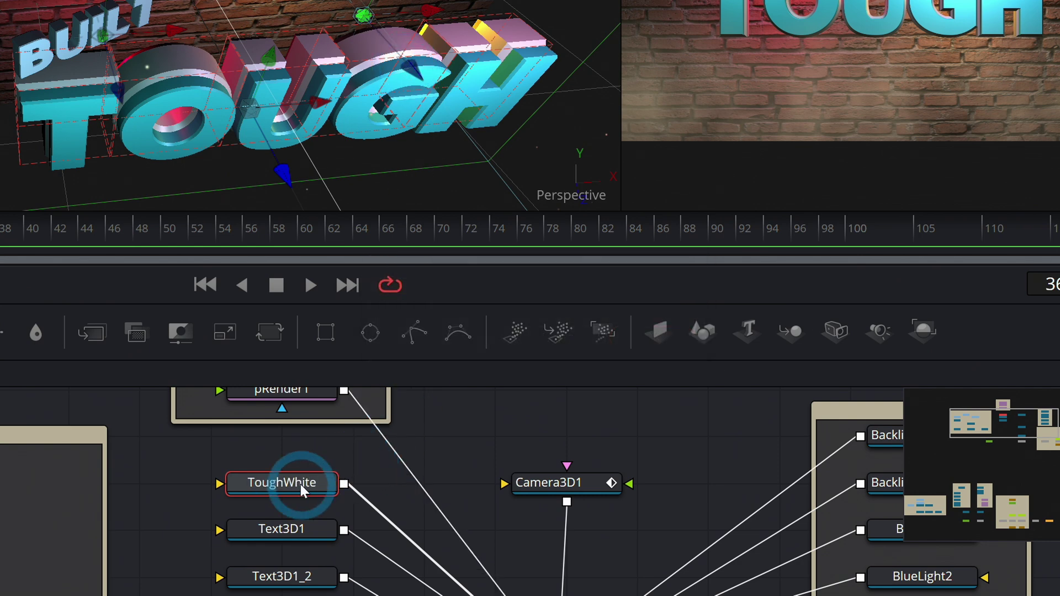
- Rename the Text3D1 node as ToughBlue
click(298, 528)
key(F2)
text(RoughBlue)
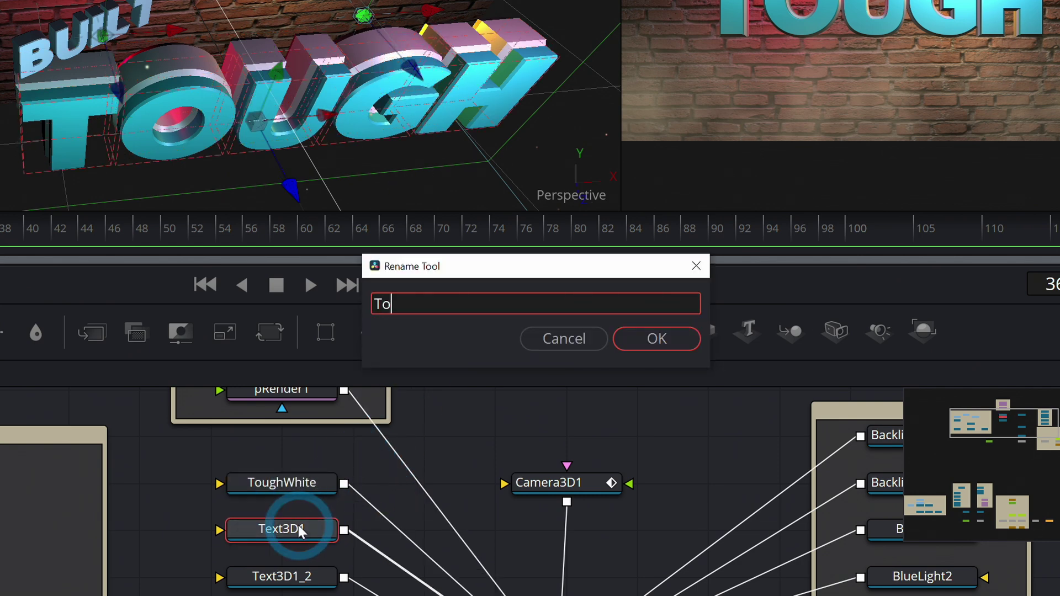
key(Return)
- Rename the Text3D1_2 node as Built
click(283, 575)
click(197, 204)
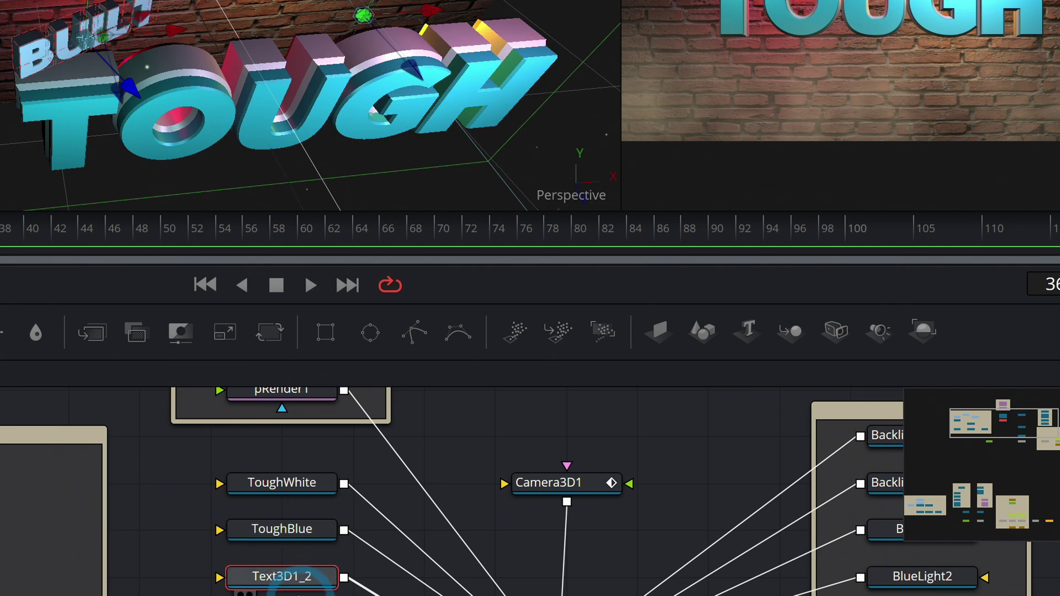
click(296, 575)
key(F2)
text(Built)
key(Return)
- Reorder the text nodes so Built sits above ToughWhite and ToughBlue in an evenly spaced column
click(435, 547)
drag(434, 547, 486, 520)
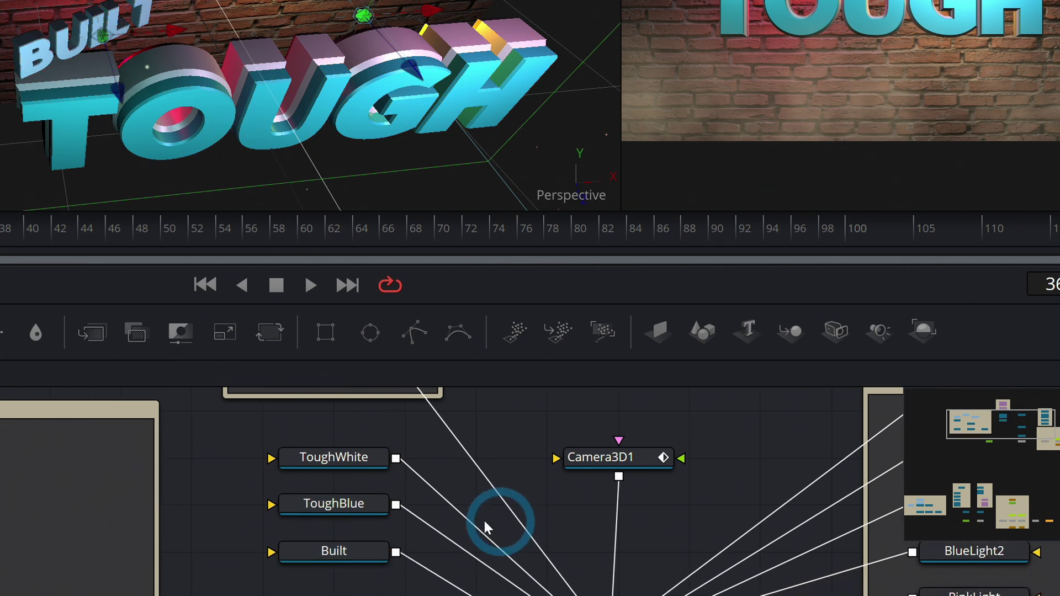
drag(273, 426, 379, 501)
drag(354, 461, 365, 487)
ctrl+click(362, 557)
click(451, 451)
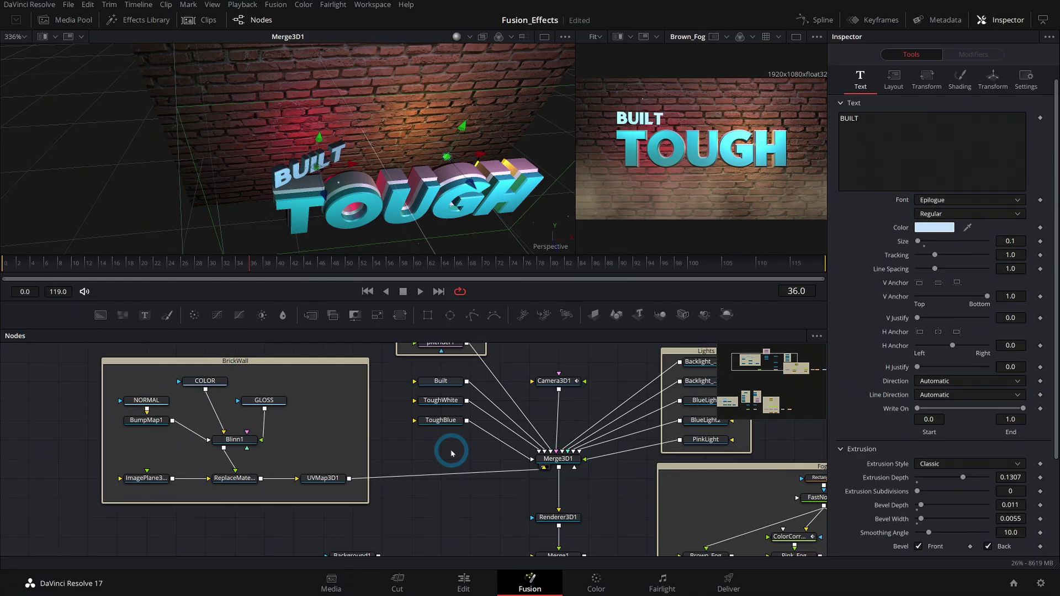
scroll(494, 463, down, 3)
drag(589, 477, 398, 473)
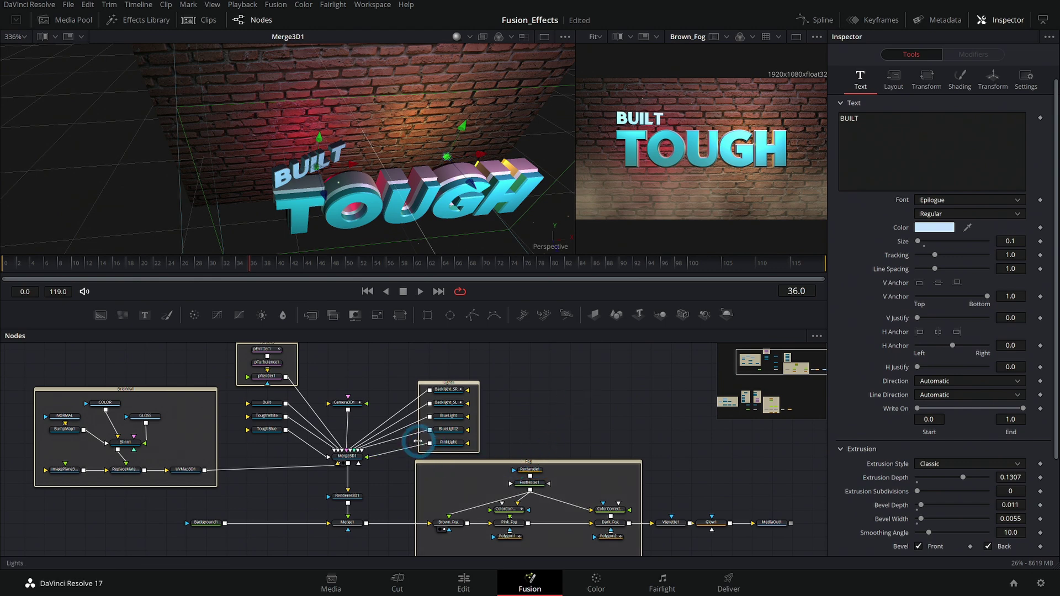
- Widen the second viewer to make the 2D composite image larger beside the 3D perspective view
mouse_move(497, 433)
mouse_down()
mouse_move(480, 421)
mouse_move(491, 425)
mouse_up()
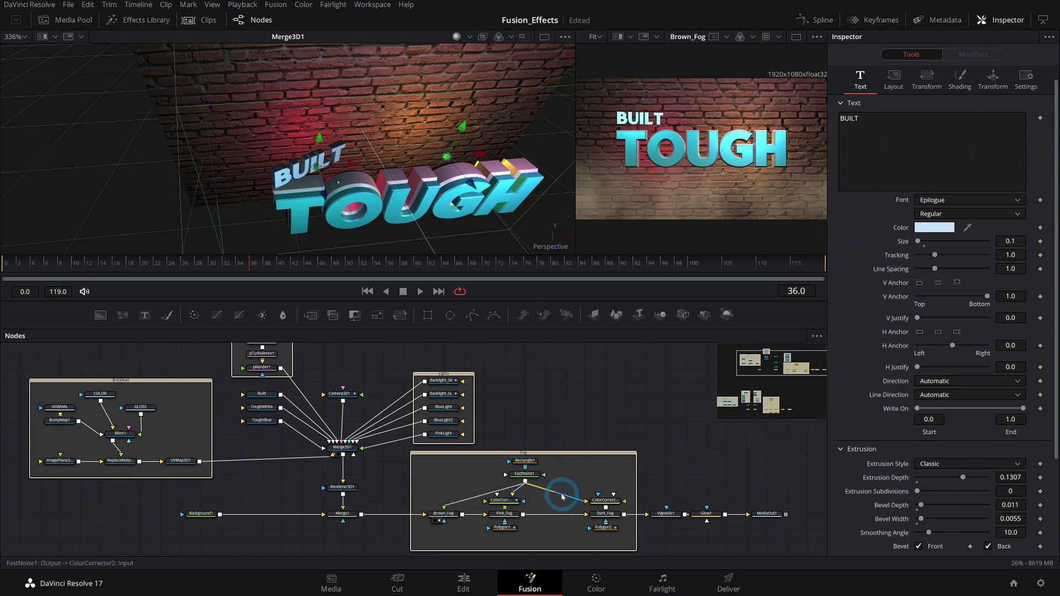
drag(556, 404, 574, 413)
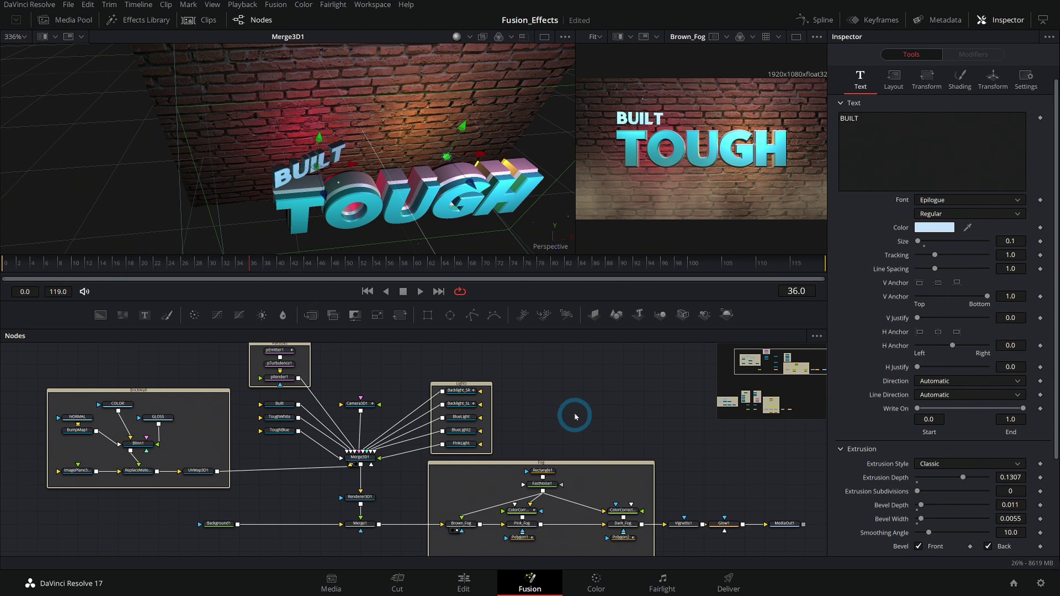
drag(575, 171, 459, 168)
scroll(603, 431, right, 1)
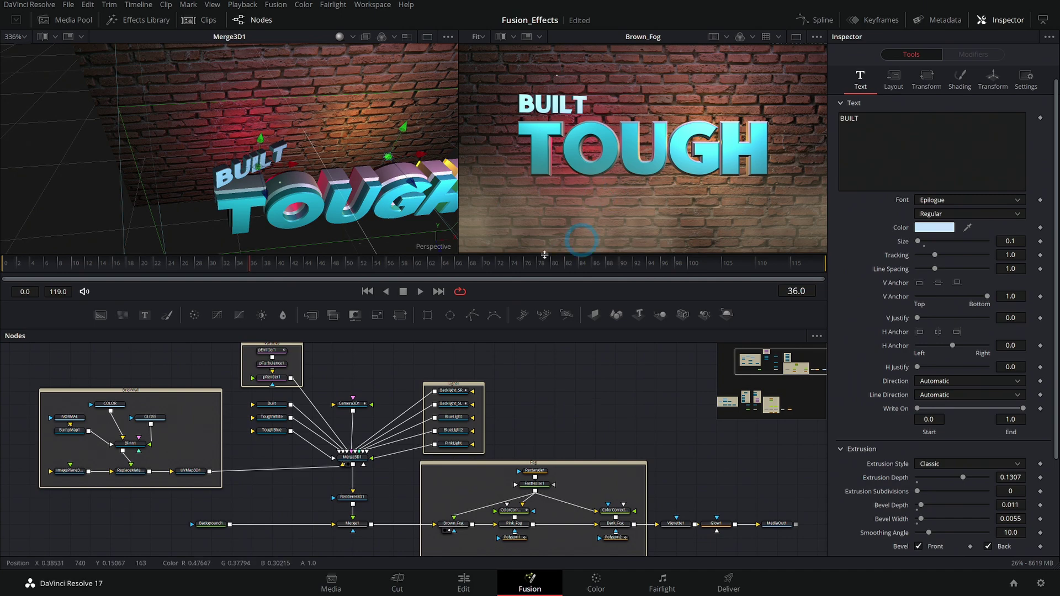
- Go to frame 42, then load MediaOut1 into the second viewer and play the finished composite
drag(295, 263, 324, 267)
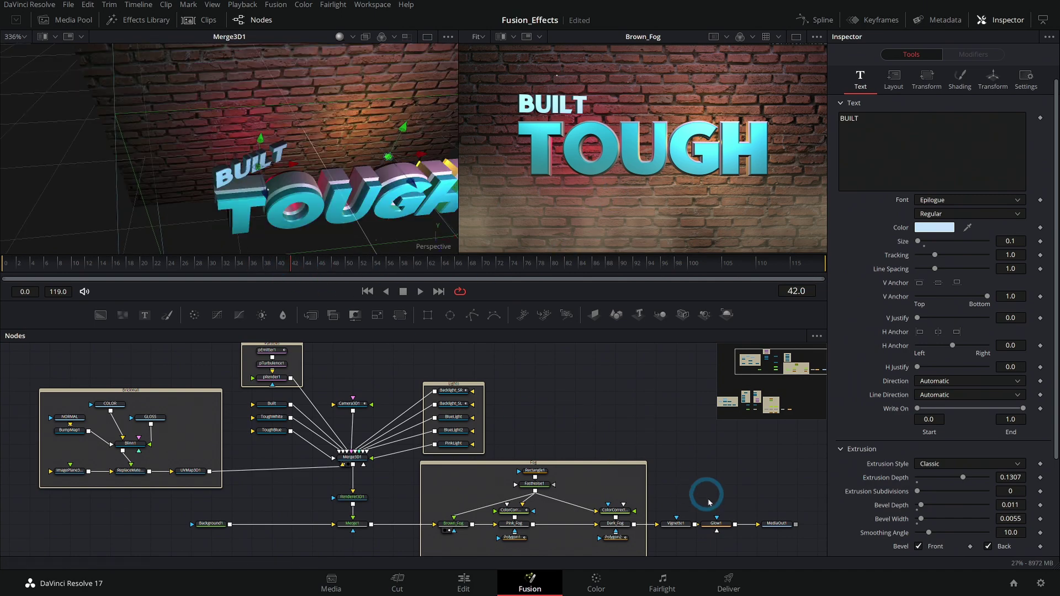
click(784, 523)
key(2)
key(space)
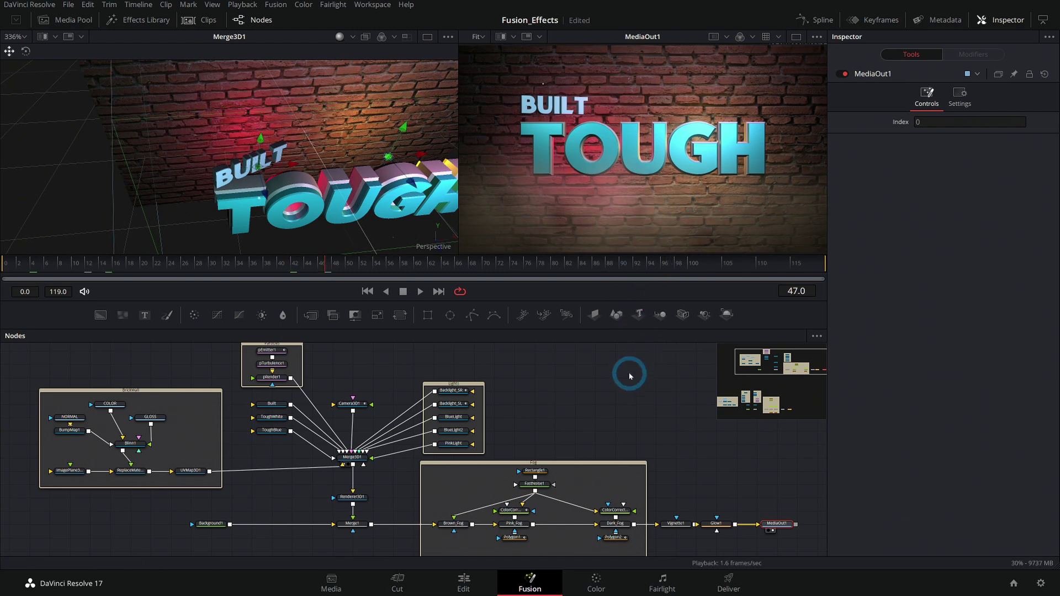
scroll(576, 487, up, 1)
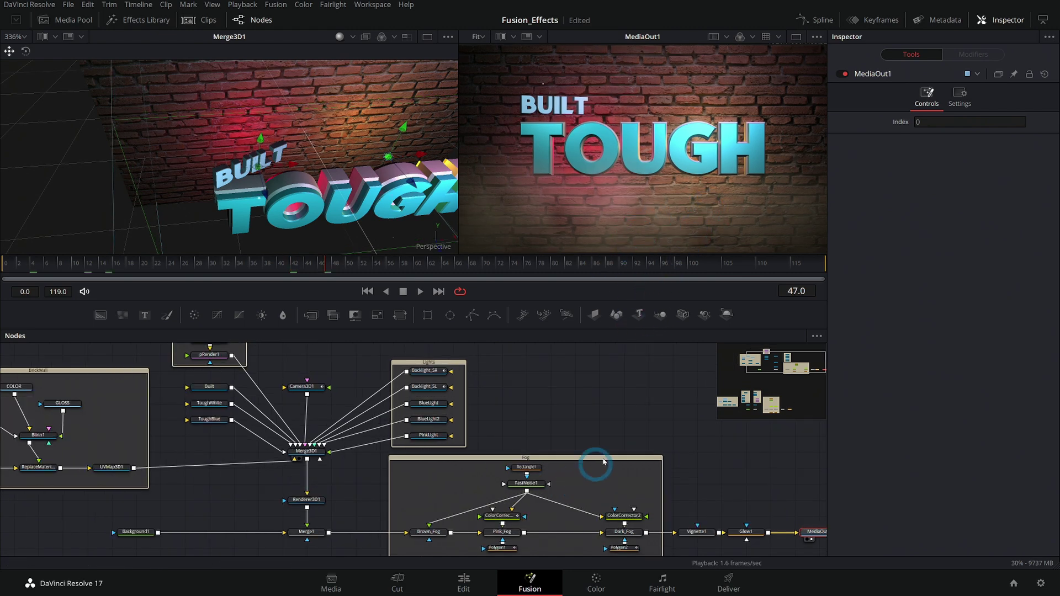
drag(624, 450, 627, 397)
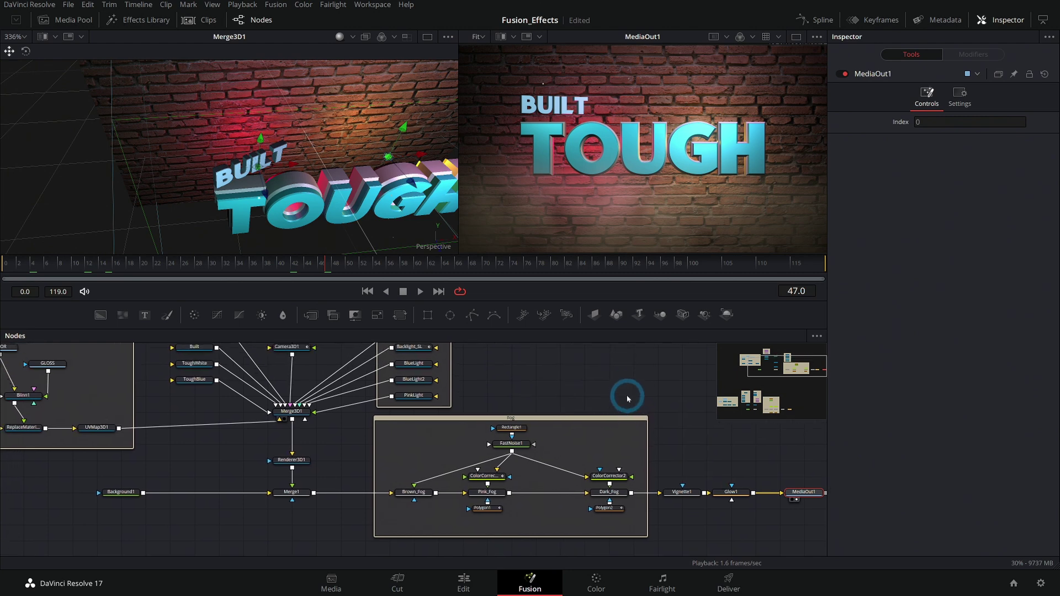